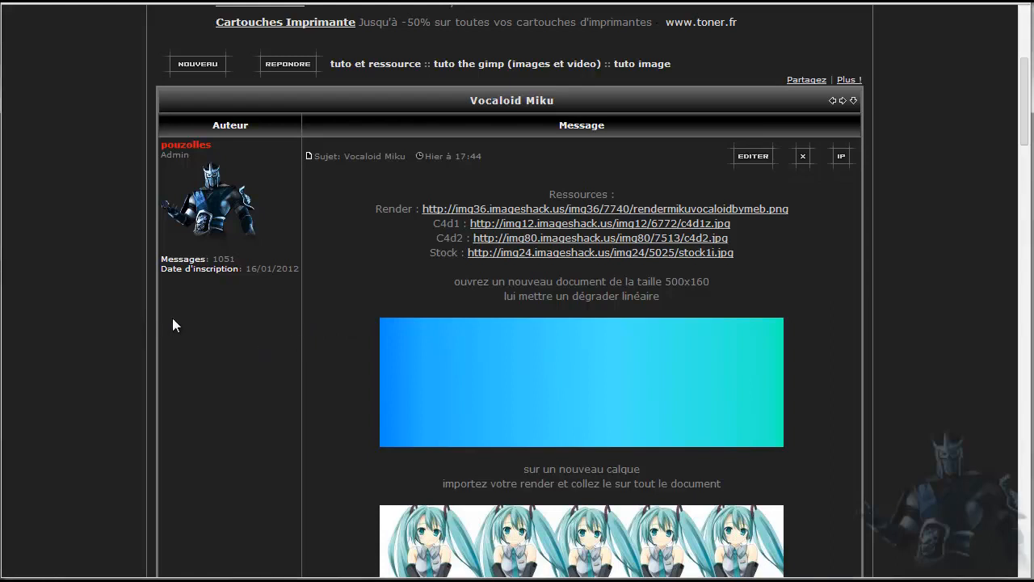
Step: Review the Vocaloid Miku tutorial page from the resource links through each illustrated stage to the finished signature
scroll(194, 324, "down", 2)
scroll(223, 327, "down", 5)
scroll(228, 328, "up", 7)
scroll(226, 333, "down", 4)
scroll(226, 334, "up", 3)
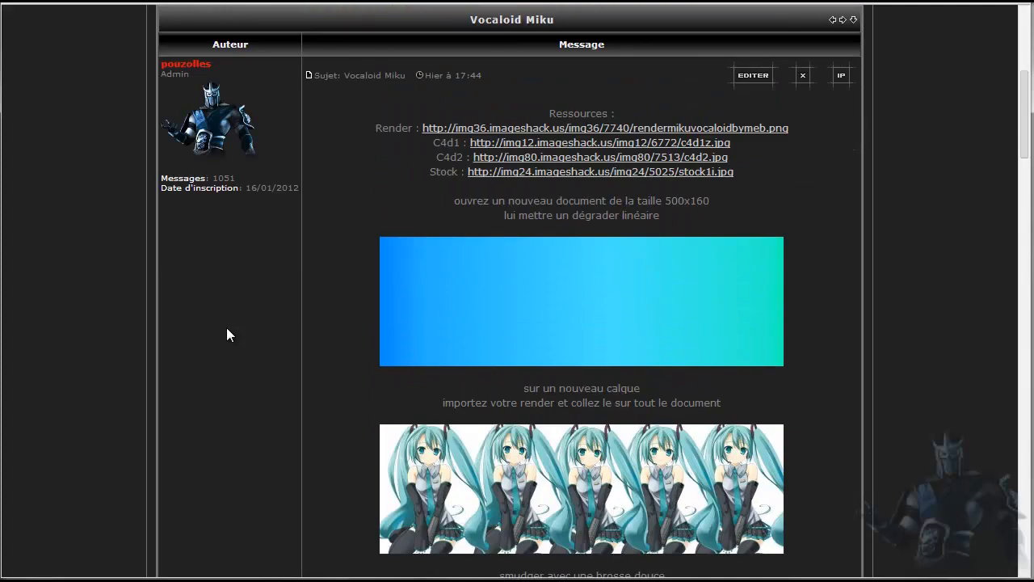
scroll(227, 329, "down", 1)
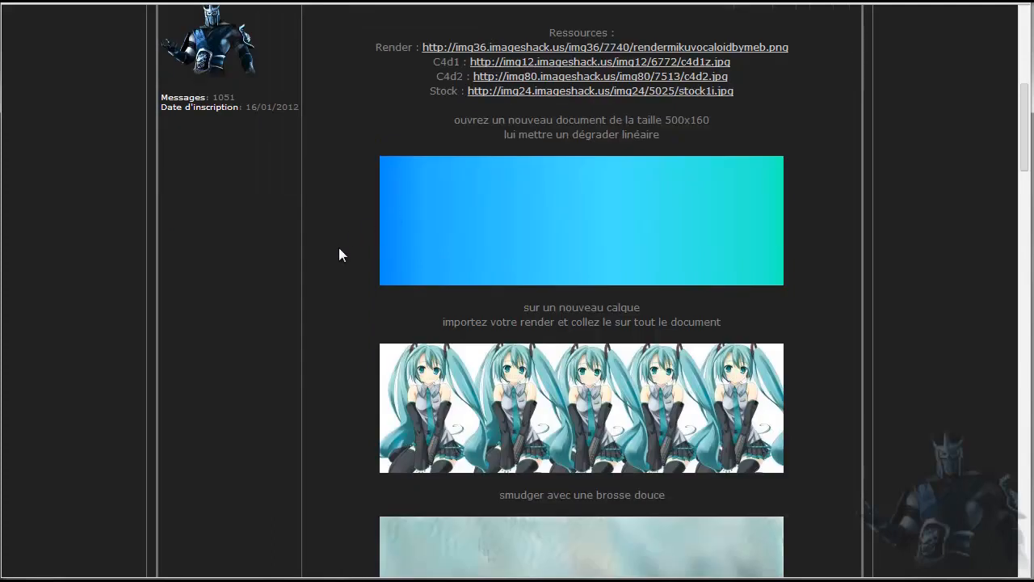
scroll(339, 249, "down", 6)
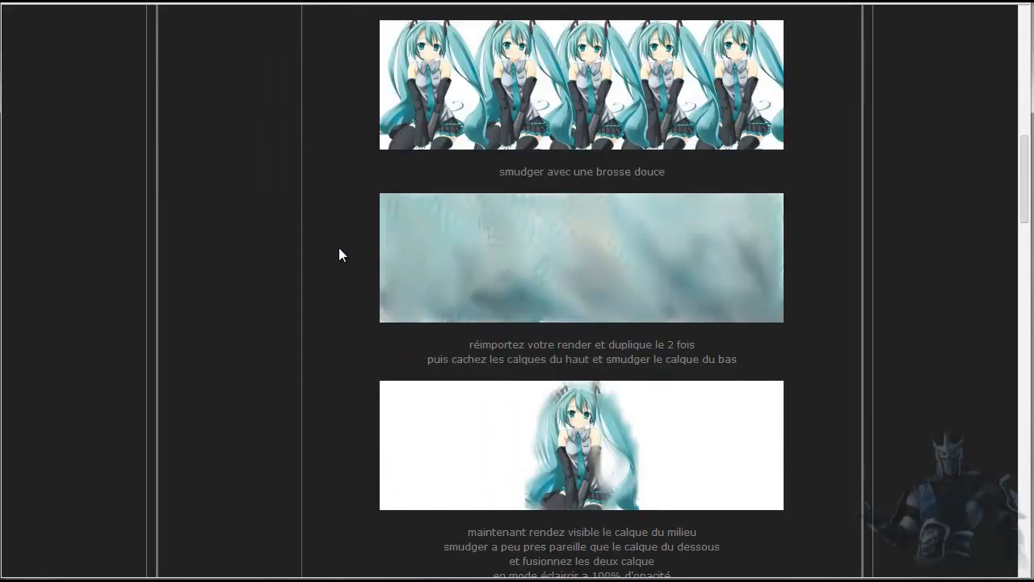
scroll(338, 247, "down", 8)
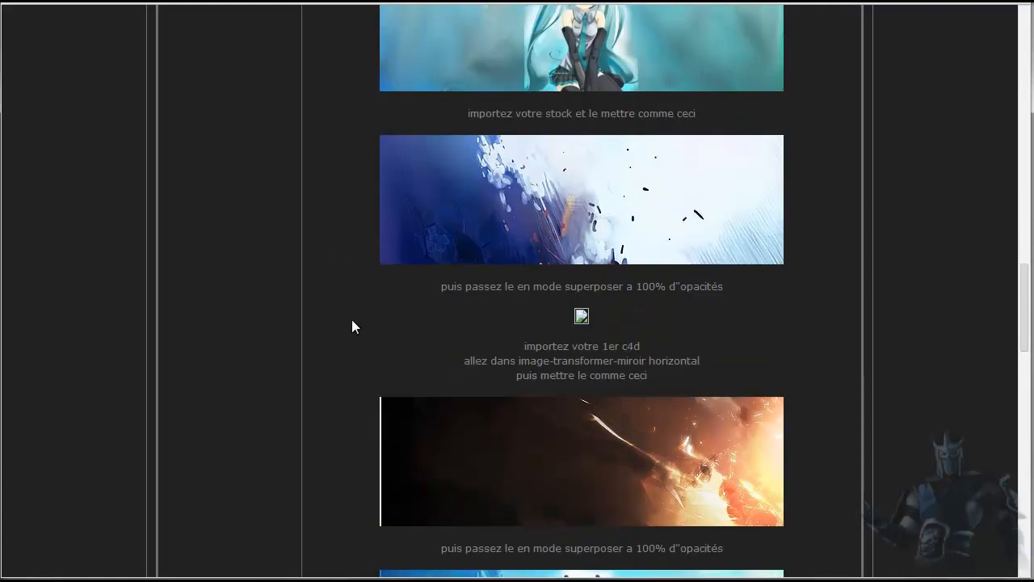
scroll(345, 327, "down", 9)
scroll(349, 327, "down", 2)
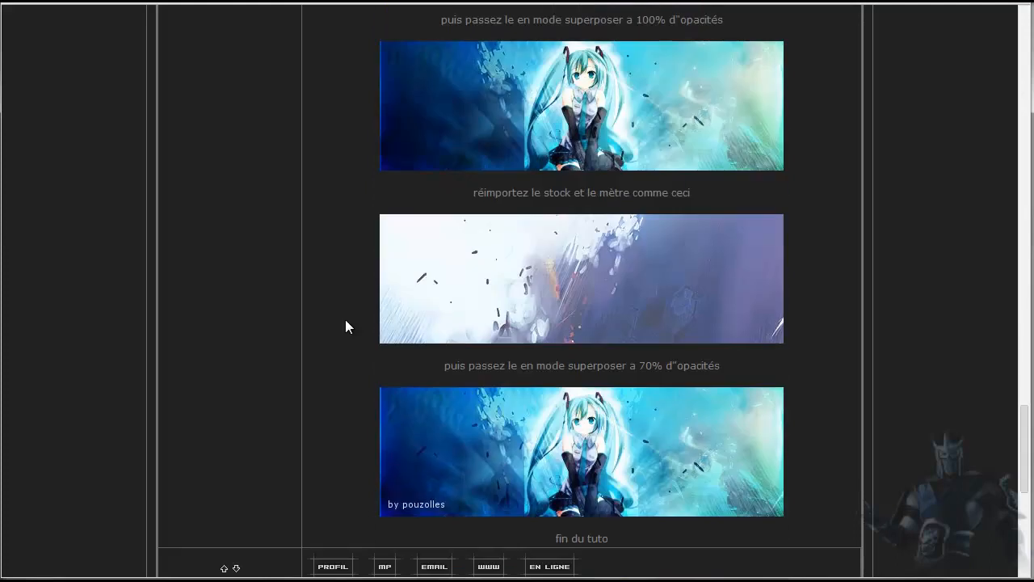
scroll(345, 327, "up", 15)
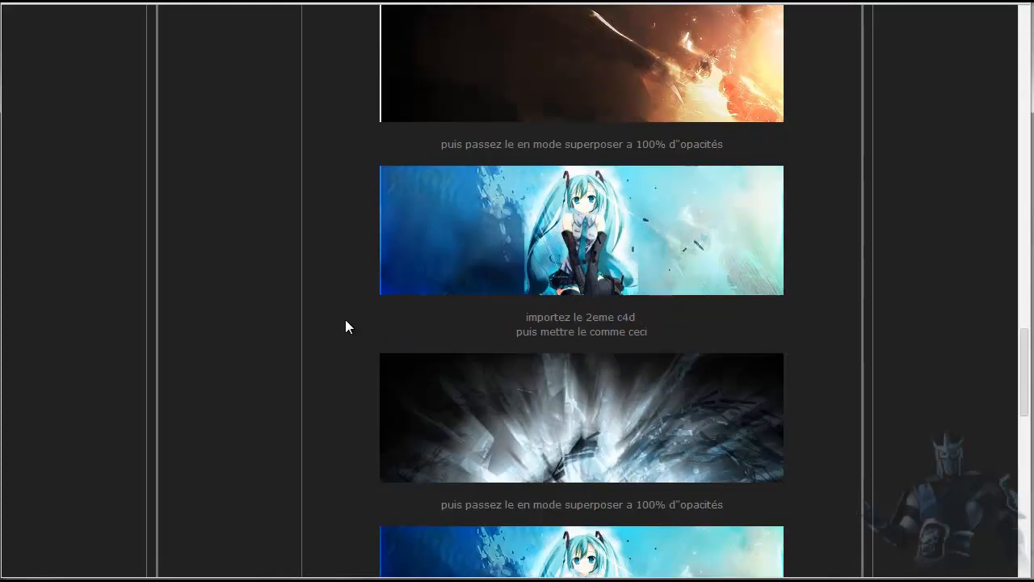
scroll(345, 326, "up", 15)
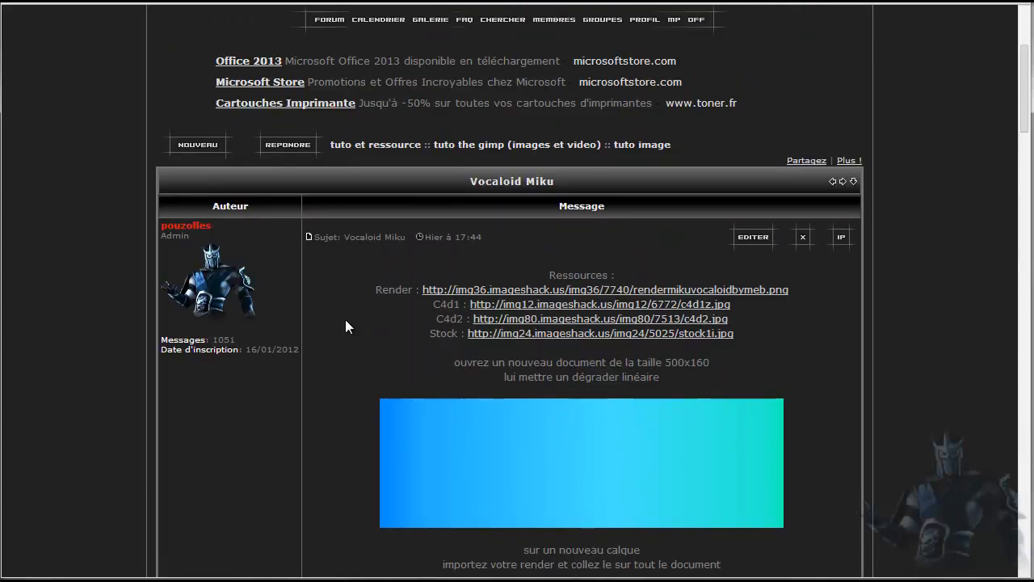
scroll(345, 327, "down", 1)
scroll(345, 327, "down", 1)
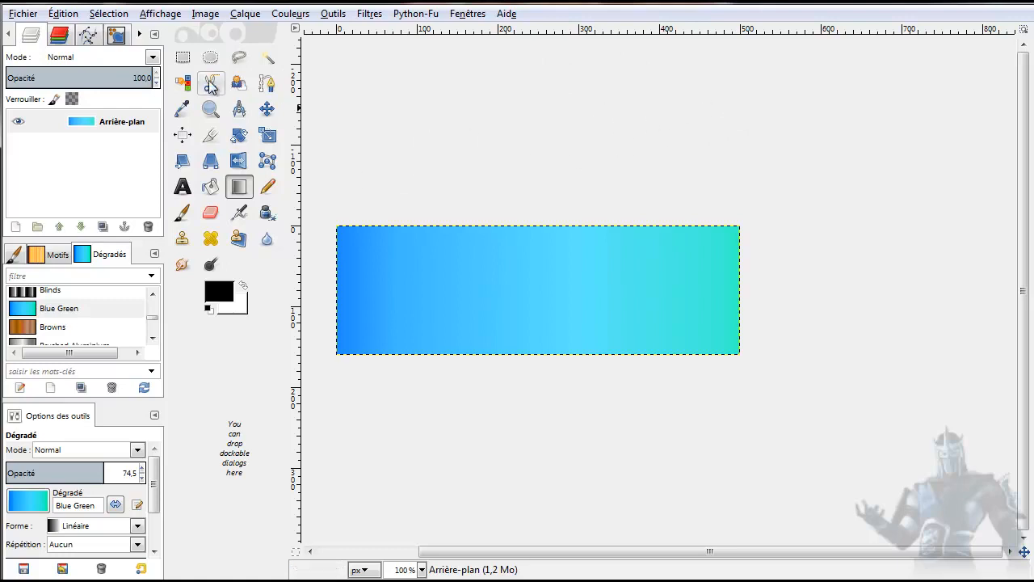
left_click(86, 124)
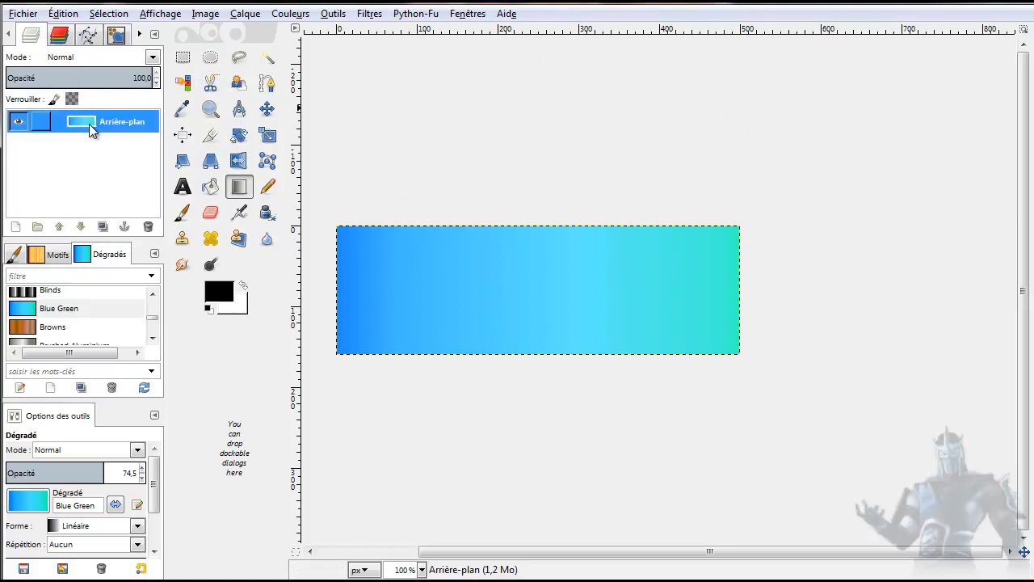
left_click(148, 226)
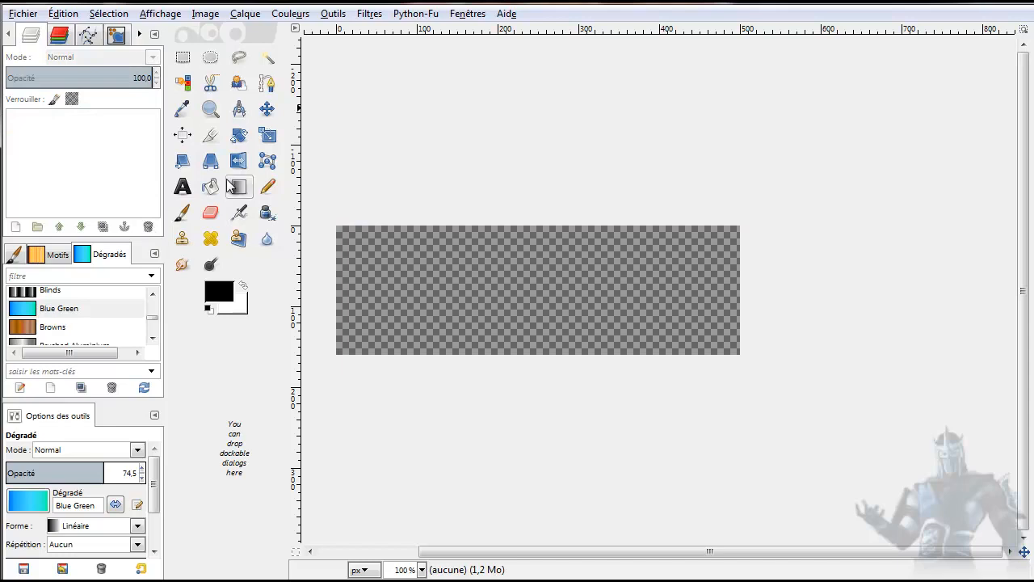
left_click(348, 141)
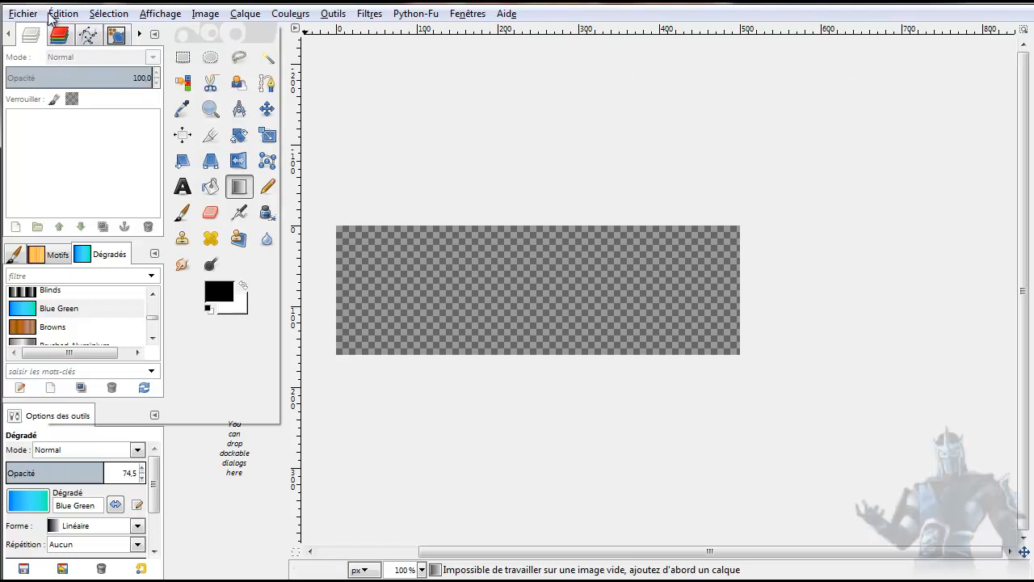
left_click(65, 16)
left_click(77, 32)
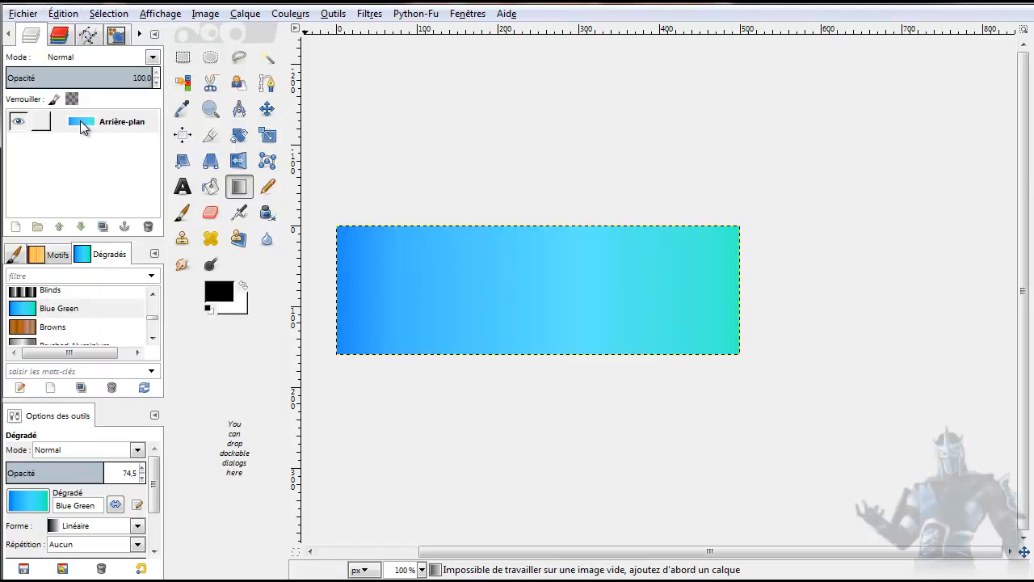
left_click(25, 15)
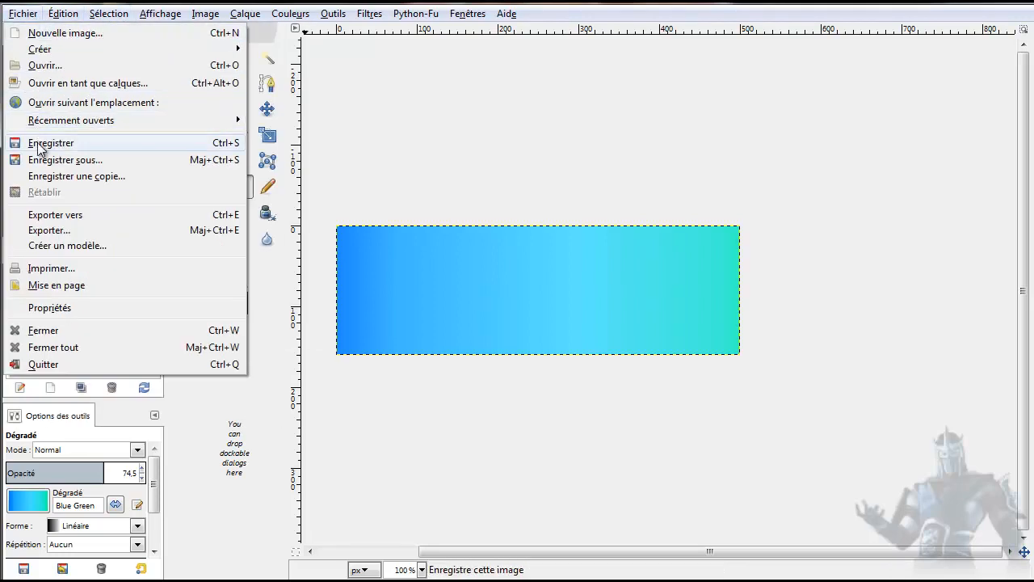
left_click(59, 36)
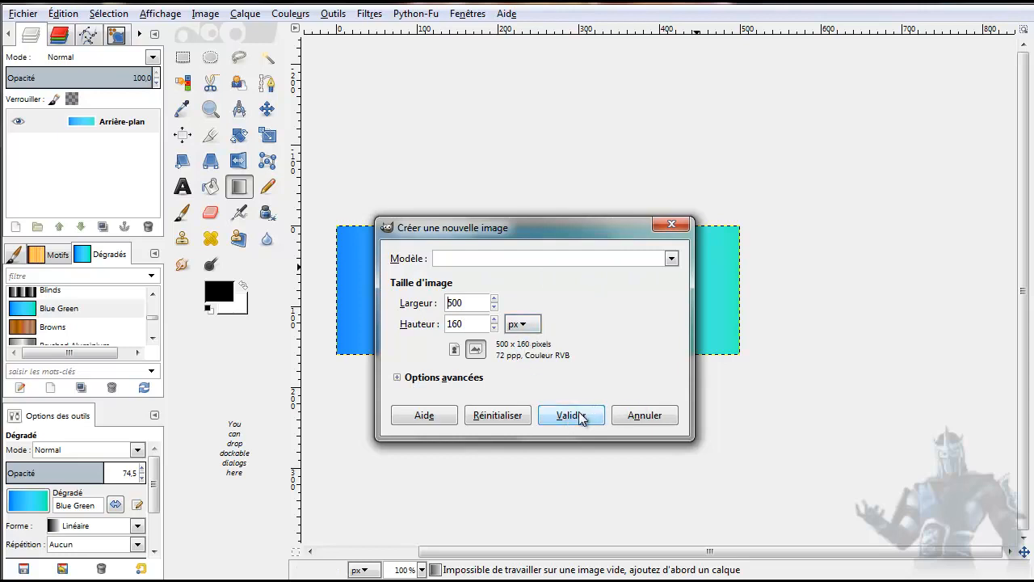
left_click(645, 415)
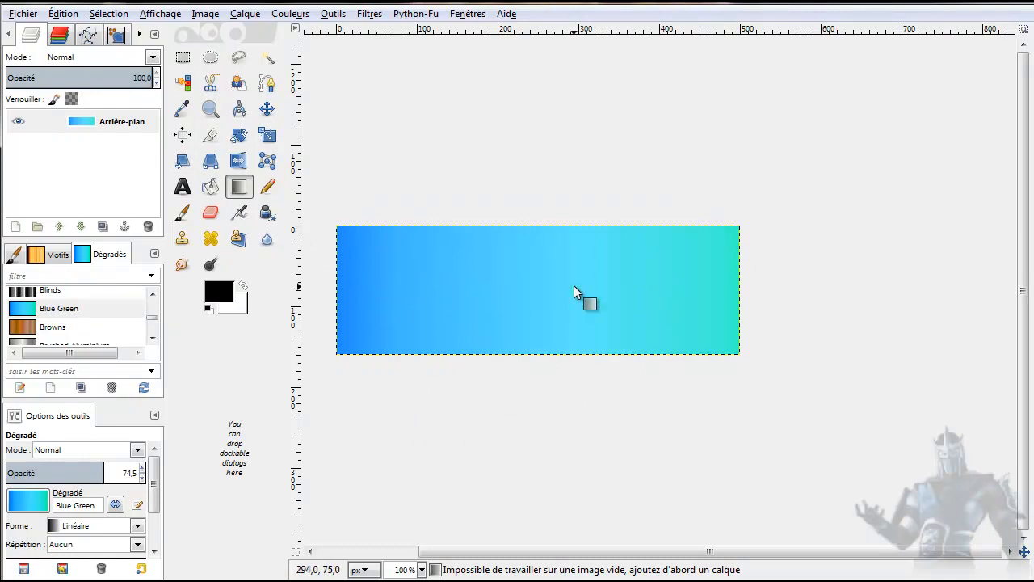
Step: Fill the background layer with a linear Blue Green gradient running horizontally from the canvas's left edge past its right edge
left_click(86, 255)
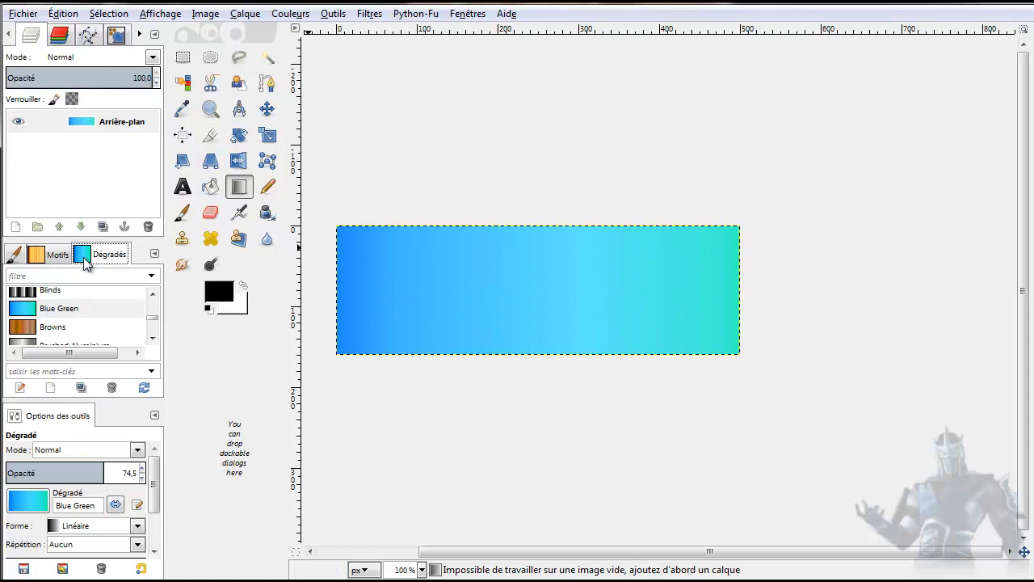
left_click(30, 315)
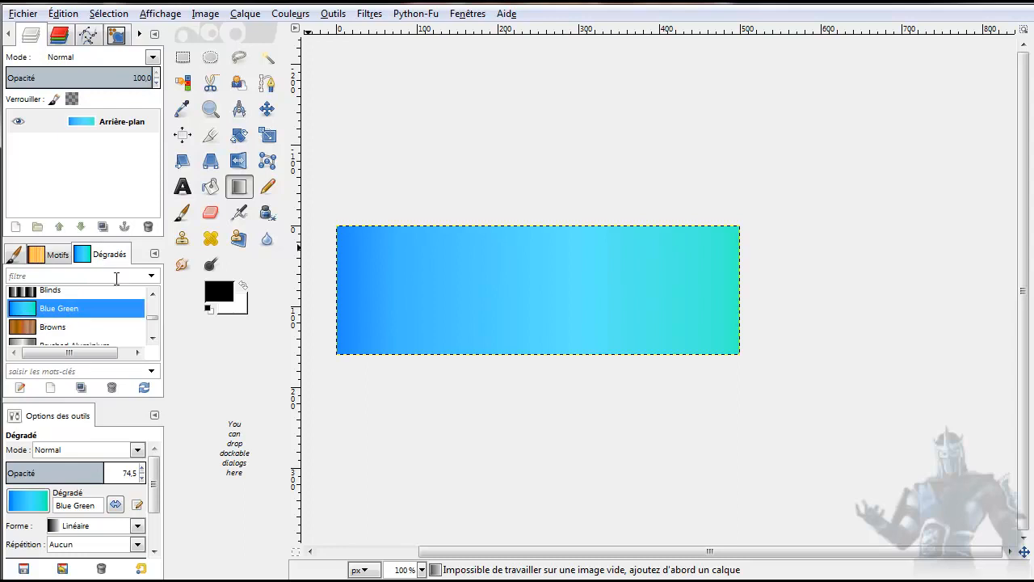
left_click(239, 189)
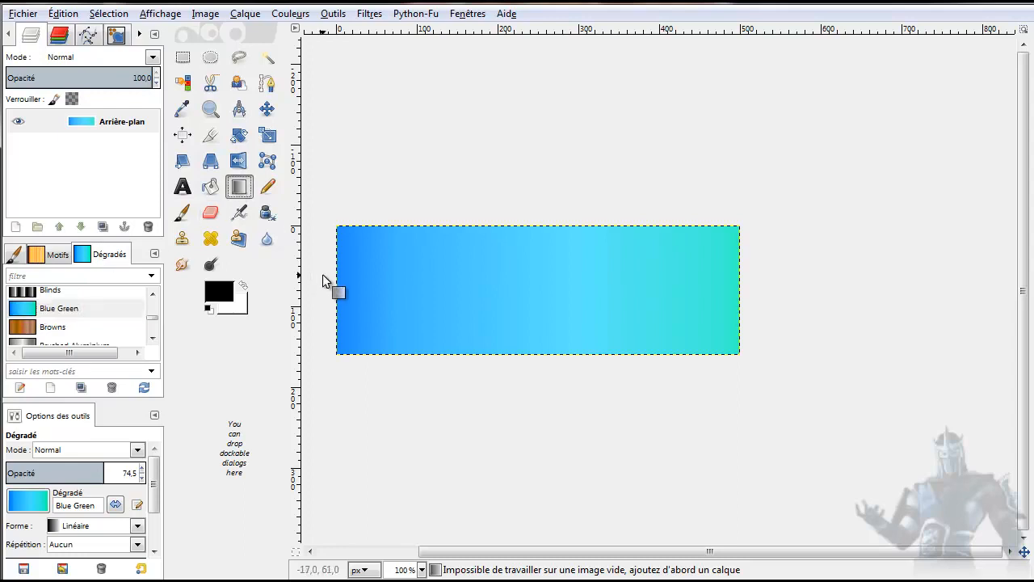
left_click_drag(329, 287, 785, 287)
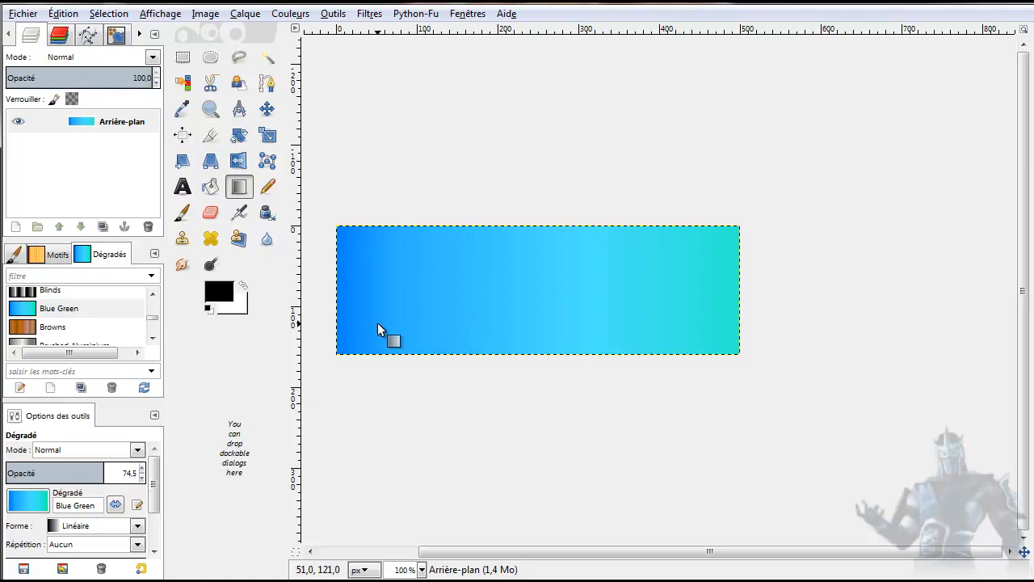
left_click(267, 108)
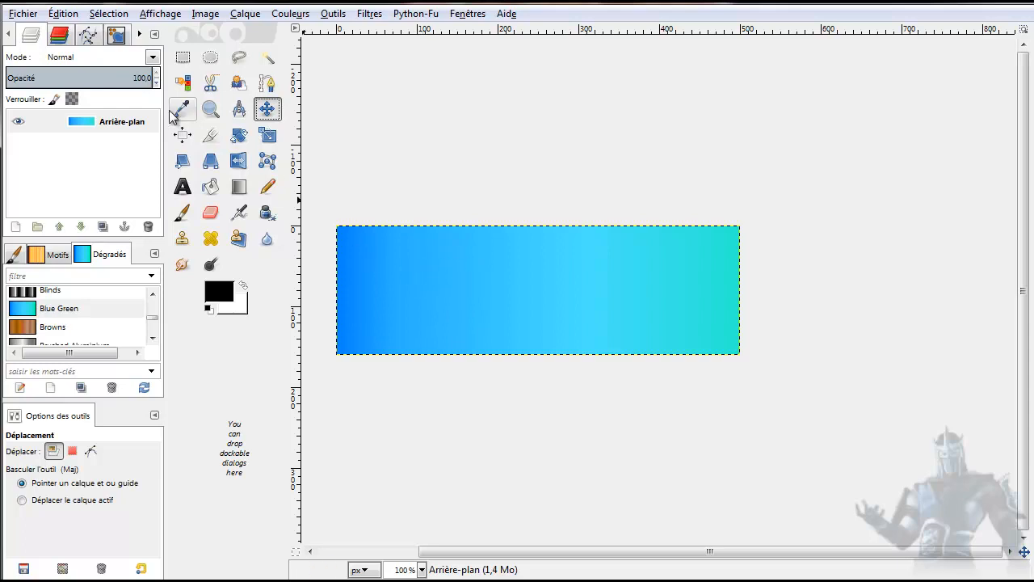
Step: Open rendermikuvocaloidbymeb.png from Documents, dossier graphisme, tuto signature, the gimp, signature Vocaloid Miku
left_click(24, 14)
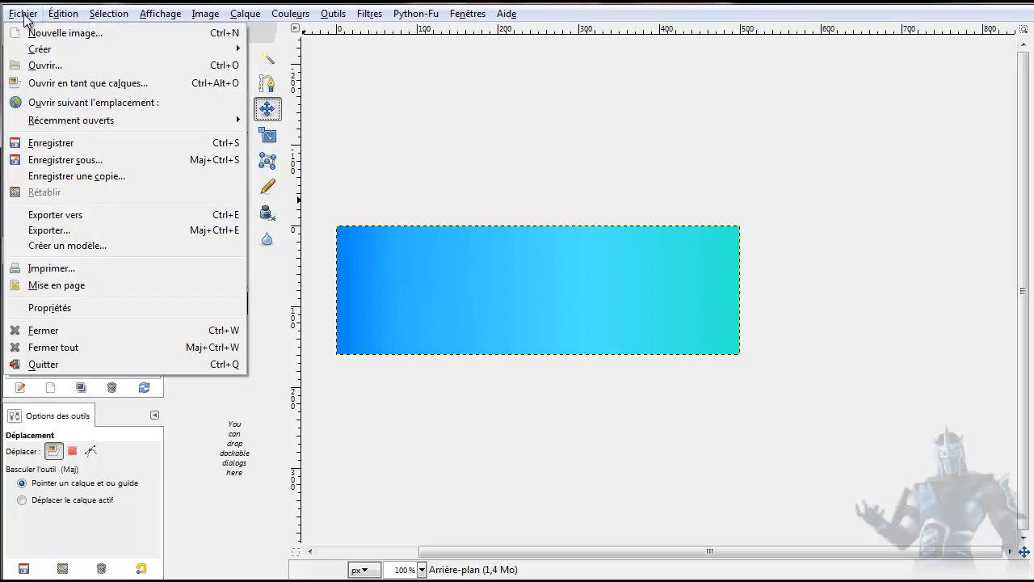
left_click(42, 65)
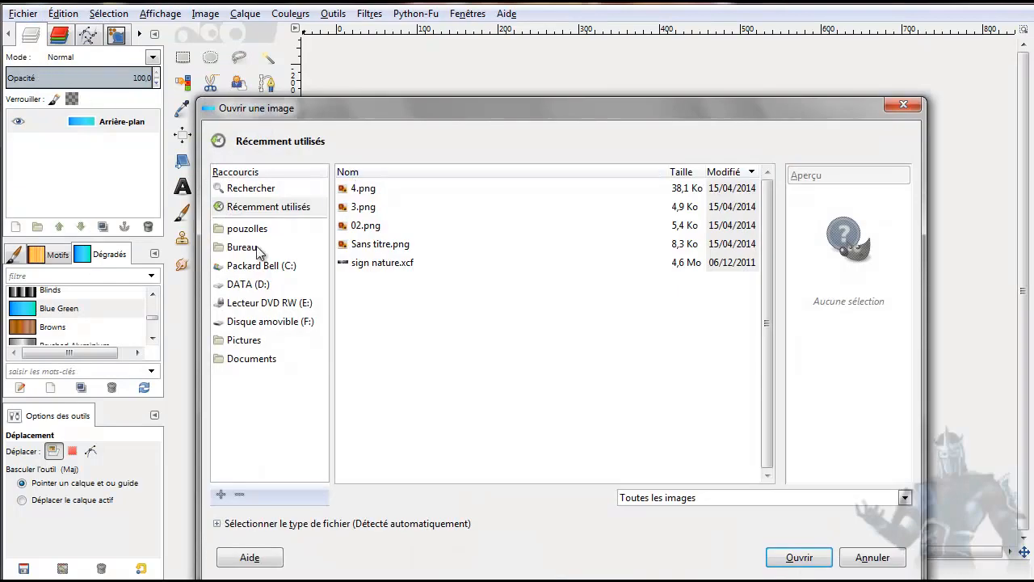
left_click(250, 361)
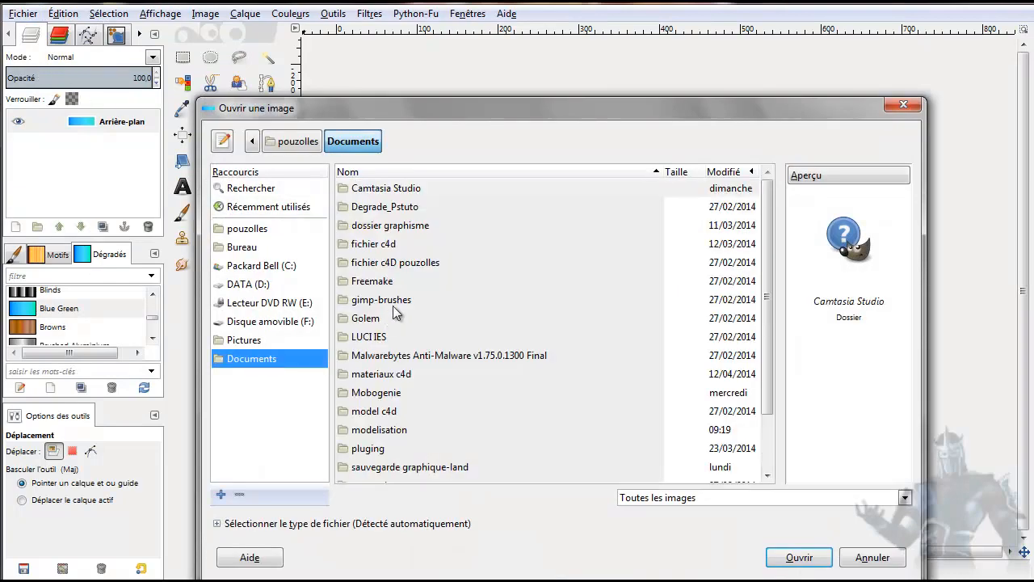
double_click(389, 226)
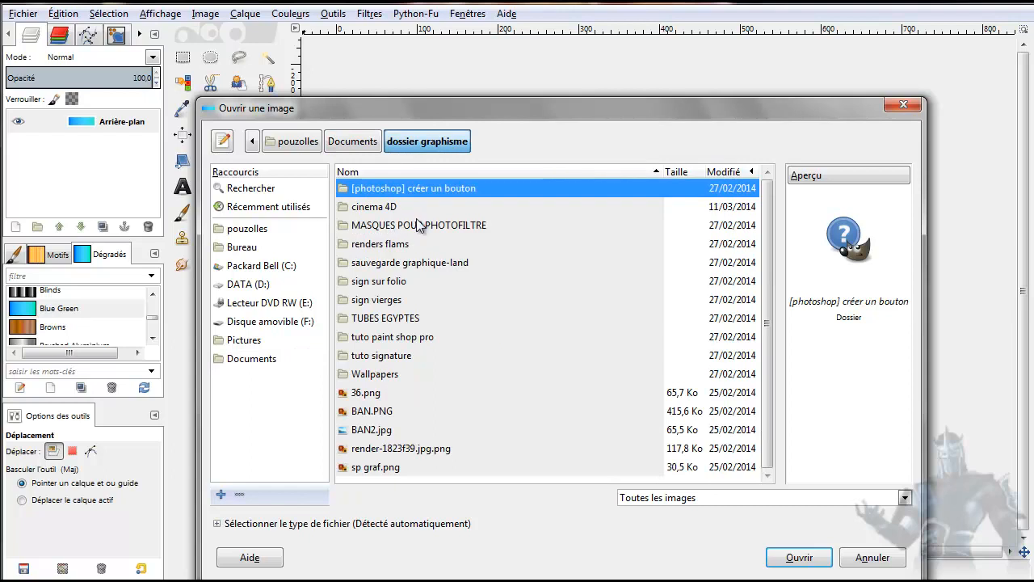
double_click(387, 353)
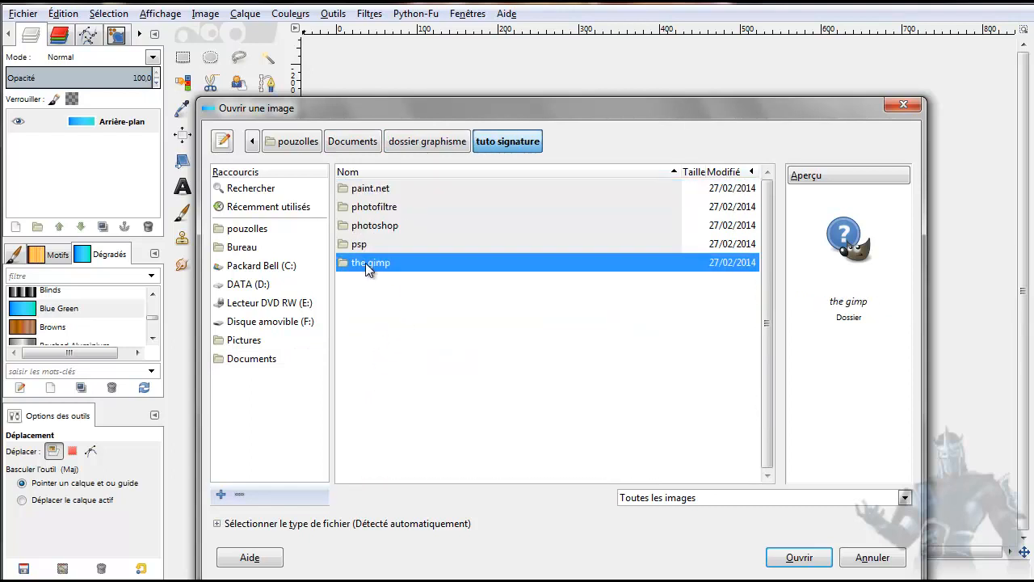
double_click(370, 264)
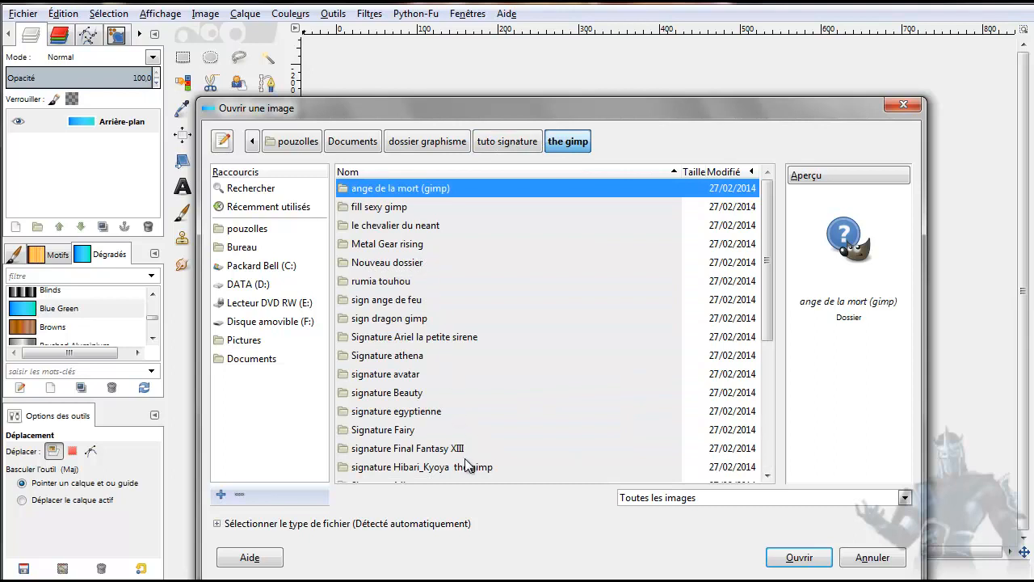
left_click_drag(768, 307, 768, 437)
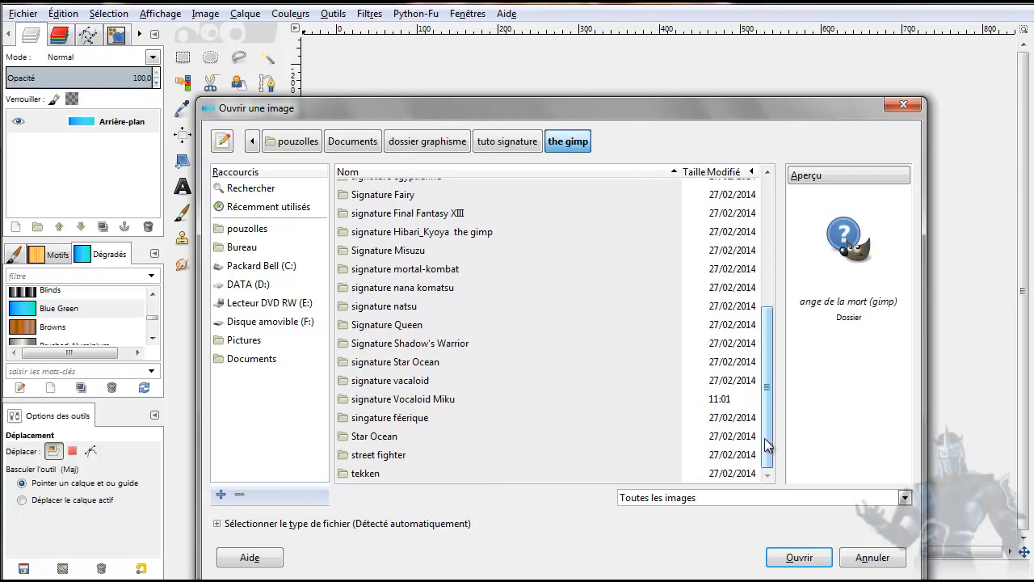
double_click(410, 404)
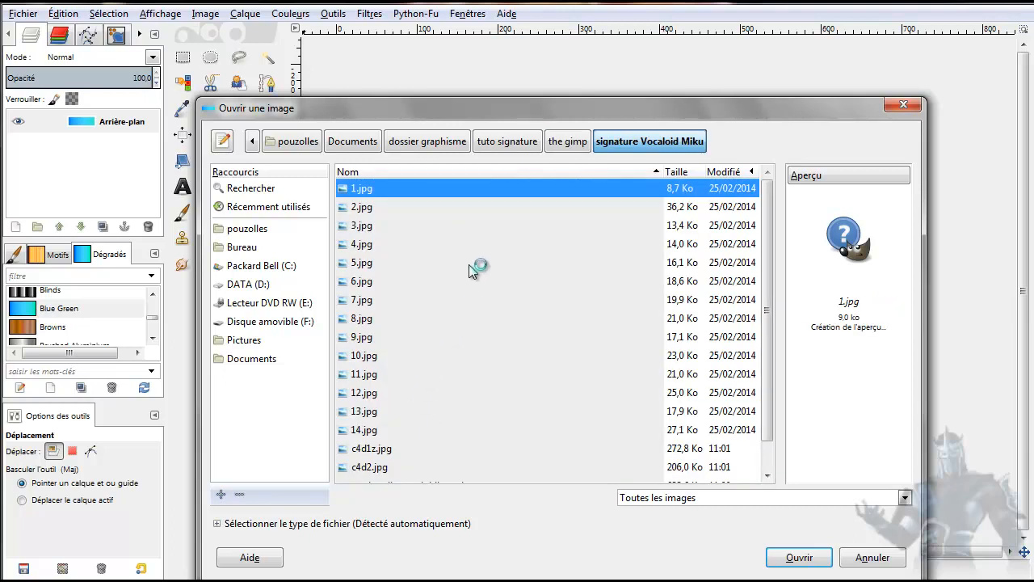
scroll(469, 264, "down", 2)
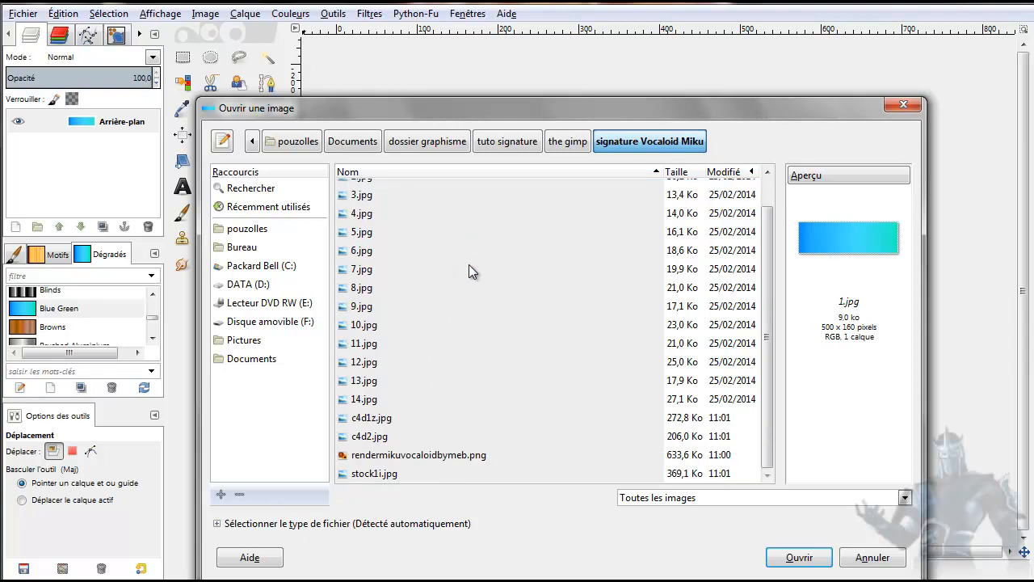
left_click(387, 456)
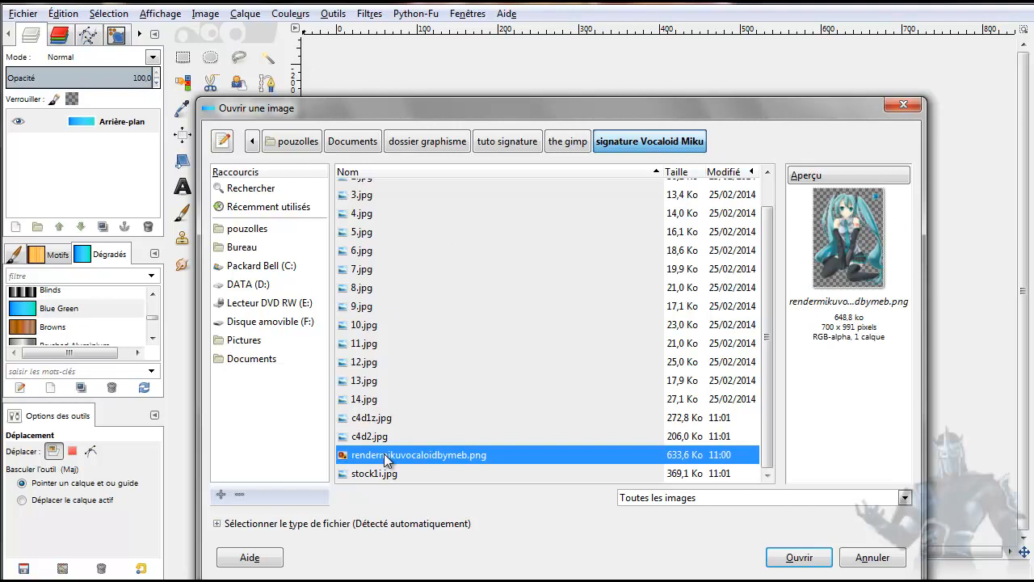
double_click(386, 456)
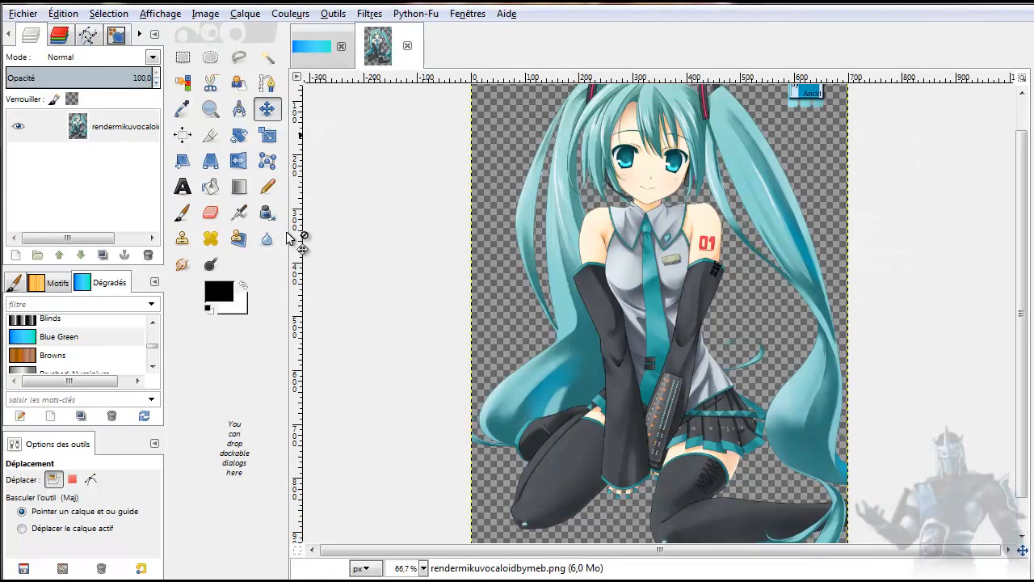
Step: Copy the Miku render into the gradient image as a new layer and position it so the face lies within the canvas
left_click(63, 14)
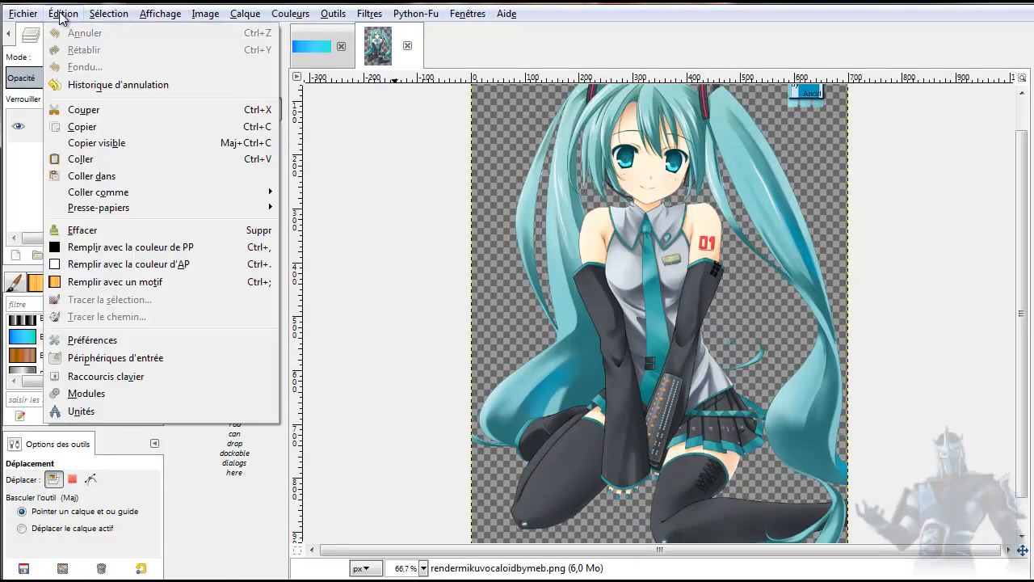
left_click(101, 127)
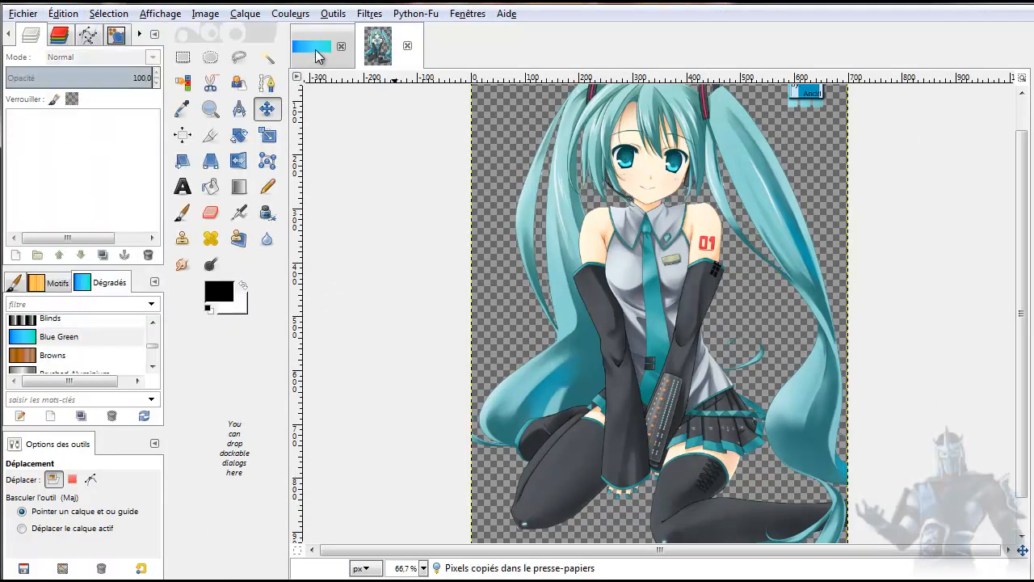
left_click(316, 53)
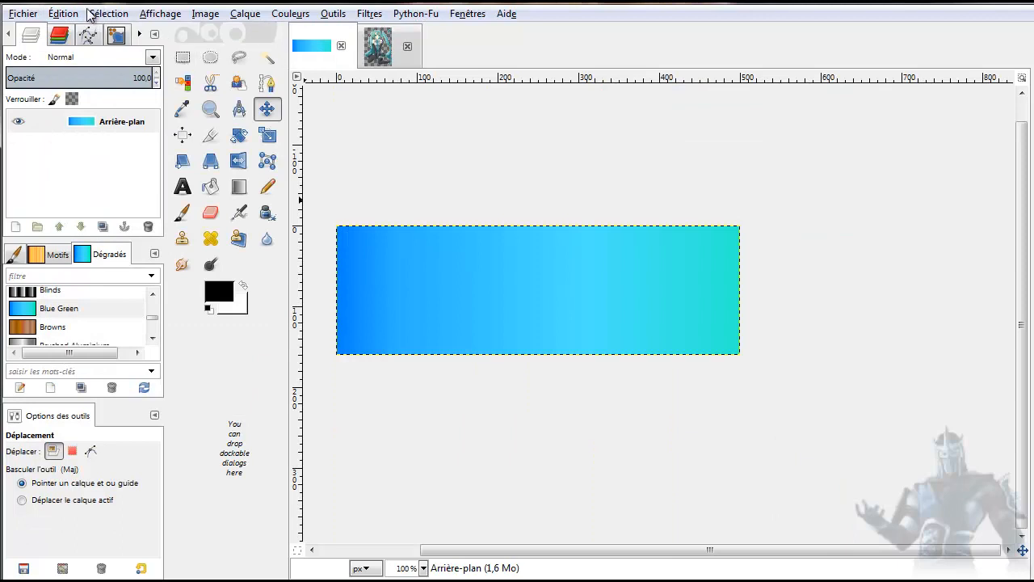
left_click(62, 14)
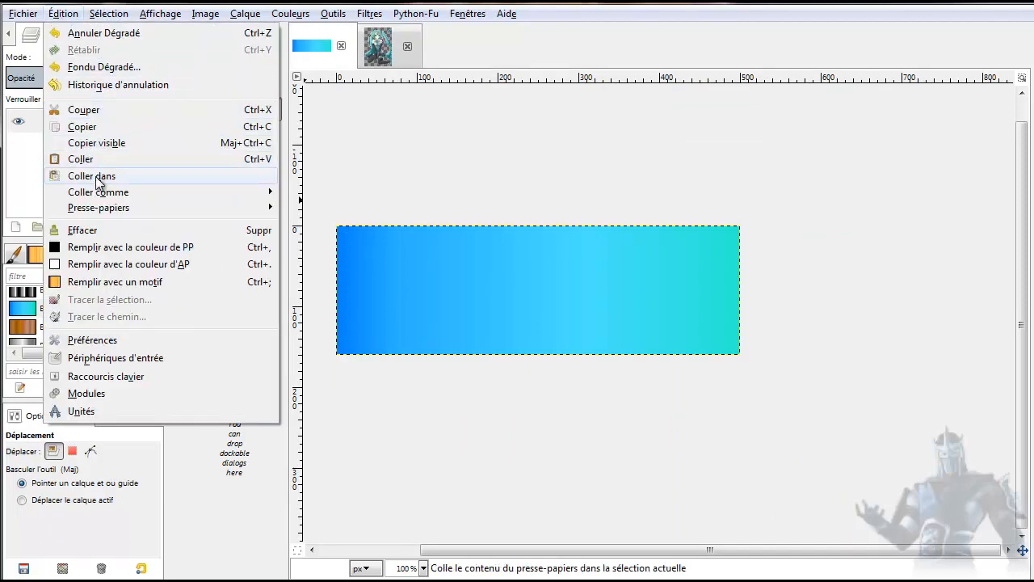
mouse_move(103, 198)
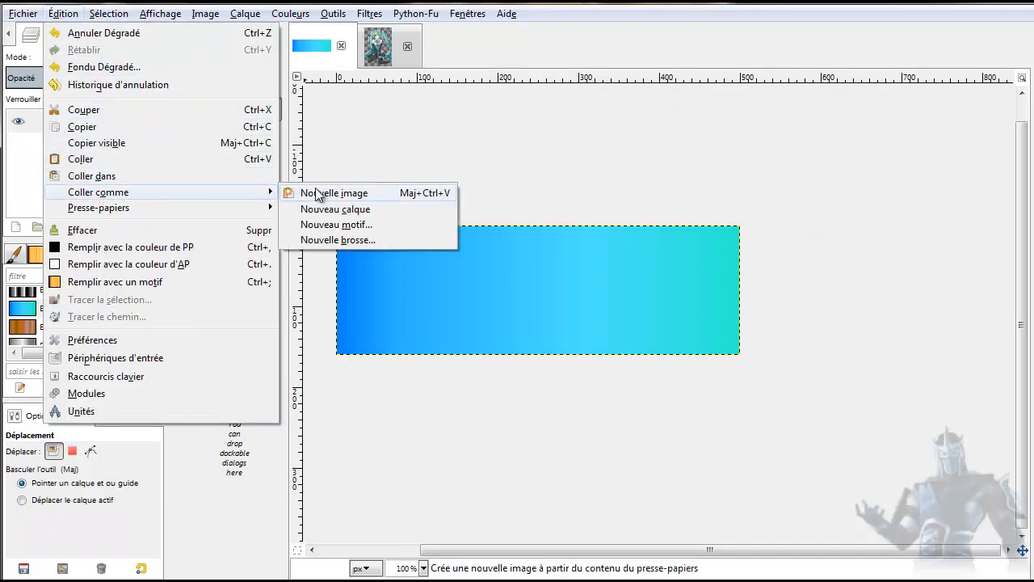
left_click(357, 213)
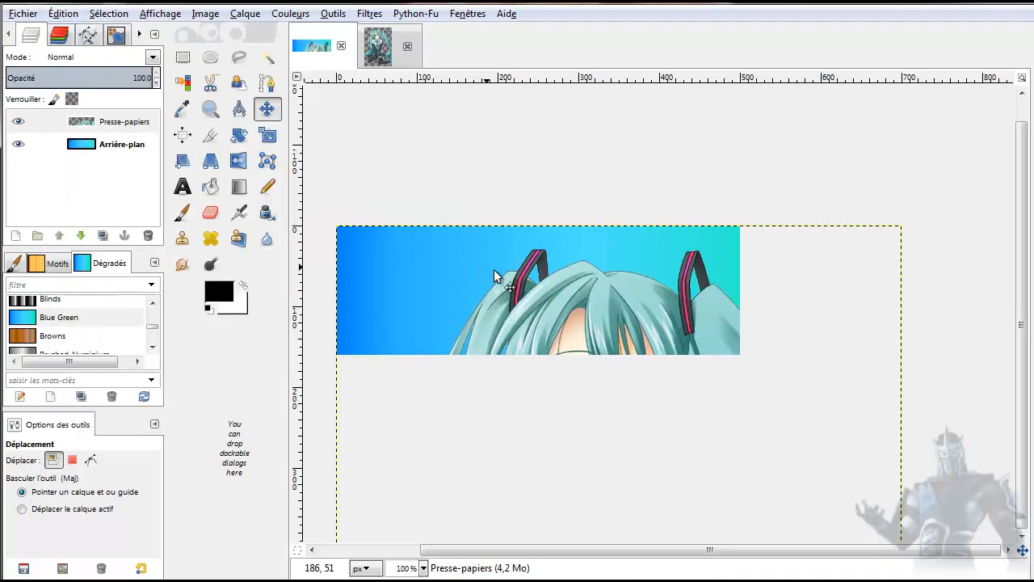
left_click_drag(563, 321, 591, 203)
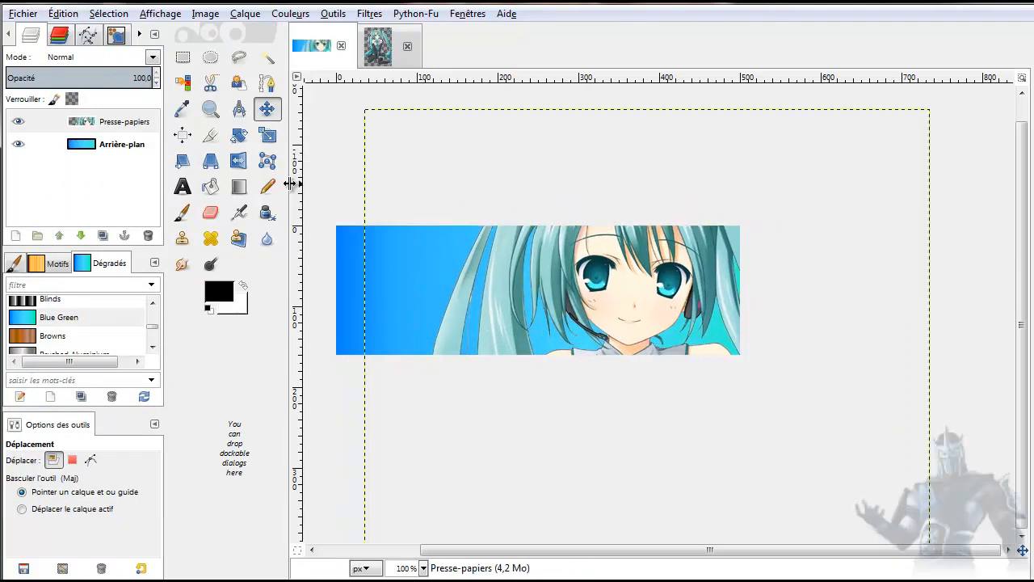
Step: Scale the pasted render layer proportionally to 469 × 664 px and move it back over the gradient canvas
left_click(269, 136)
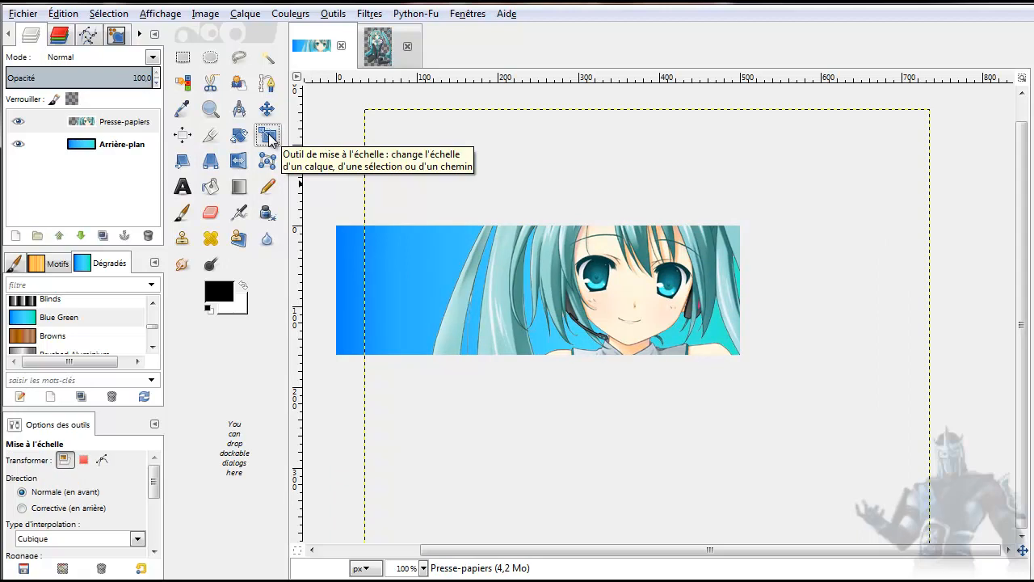
left_click(941, 98)
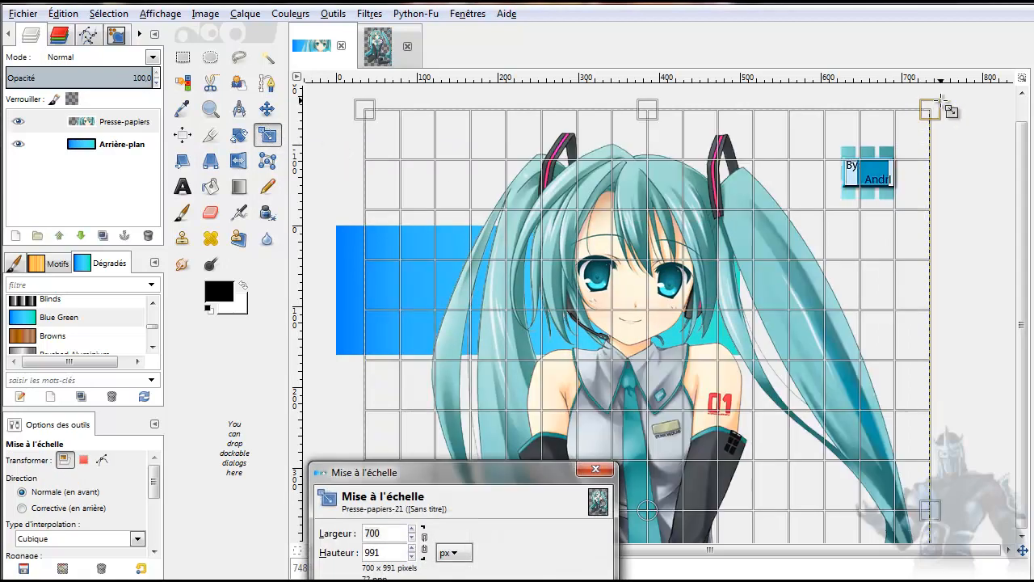
left_click_drag(489, 475, 386, 214)
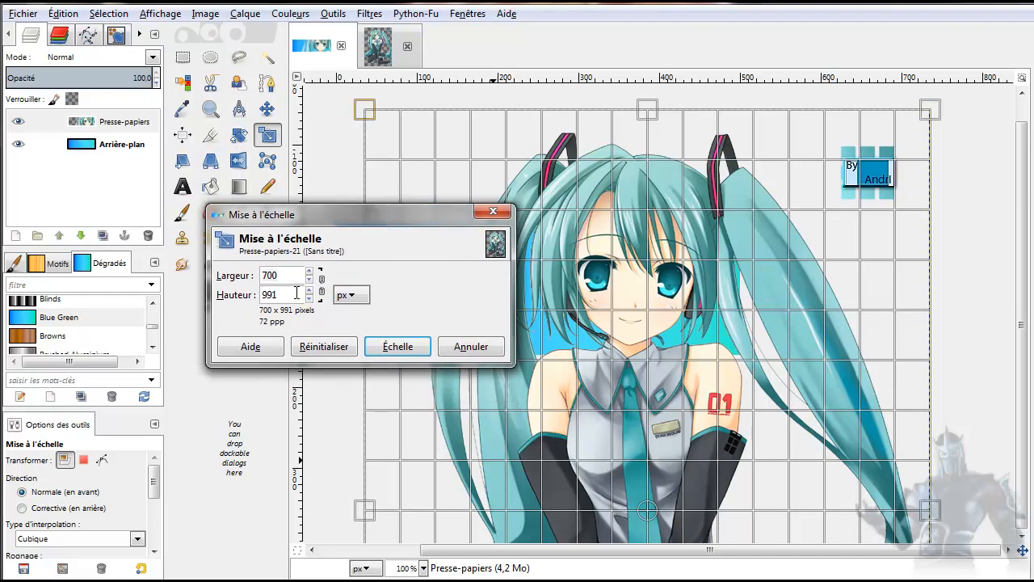
left_click(322, 284)
left_click(322, 285)
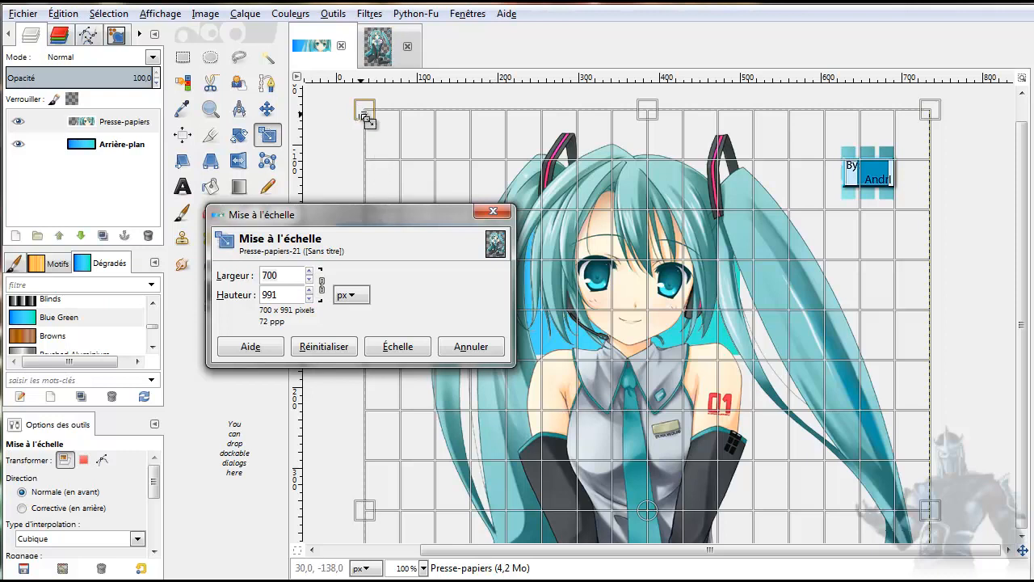
left_click_drag(367, 124, 374, 133)
left_click_drag(412, 239, 381, 382)
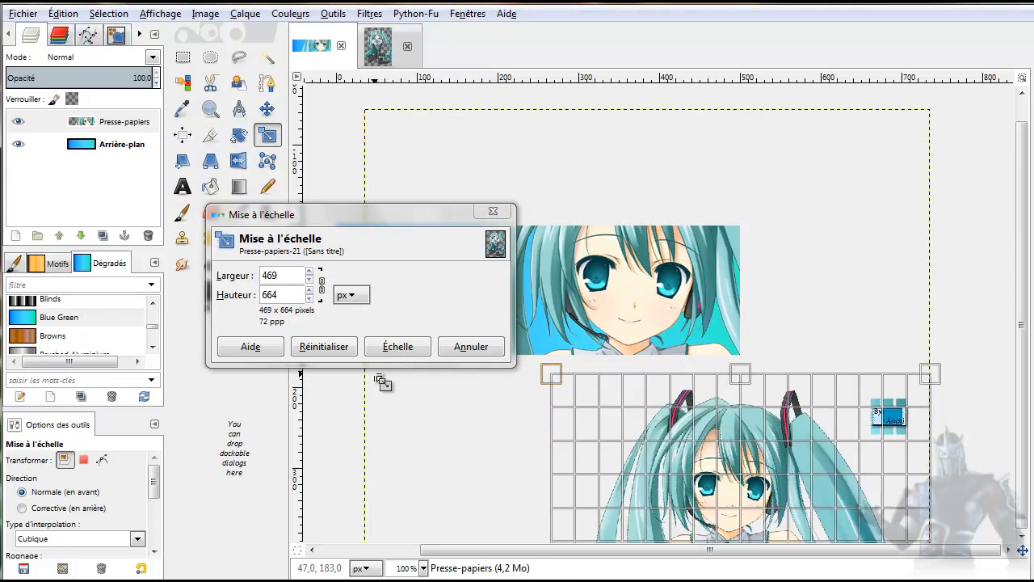
left_click(397, 347)
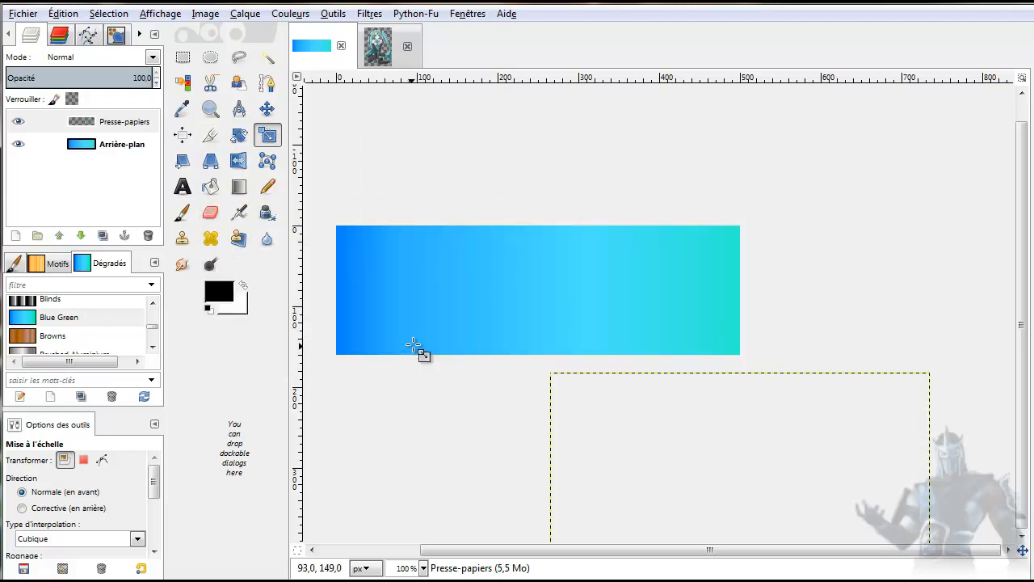
left_click(267, 108)
left_click_drag(675, 469, 475, 200)
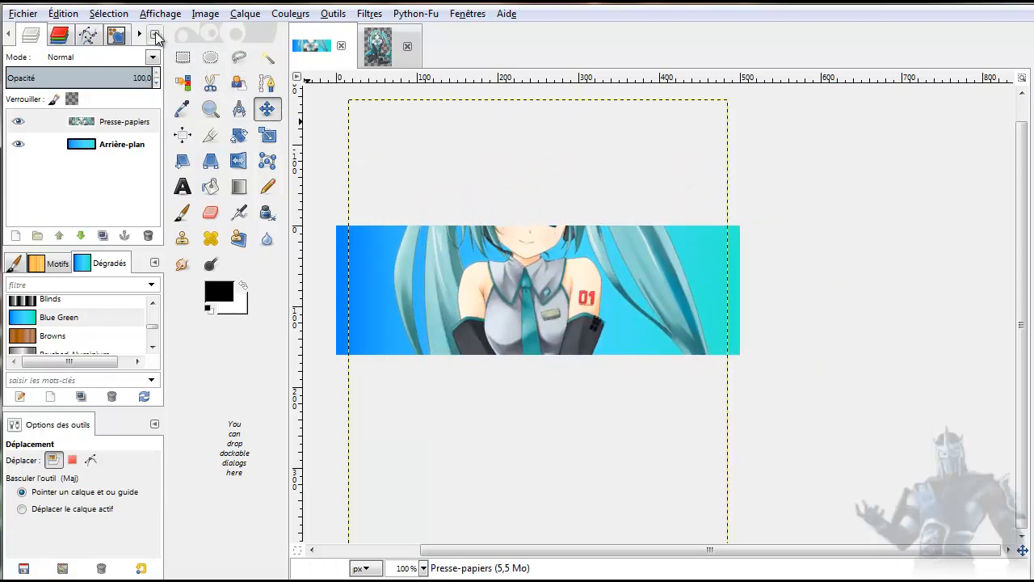
Step: Scale the render layer proportionally to 143 × 202 px and move it to the canvas's left edge
left_click(267, 137)
left_click(353, 104)
left_click_drag(353, 105, 381, 206)
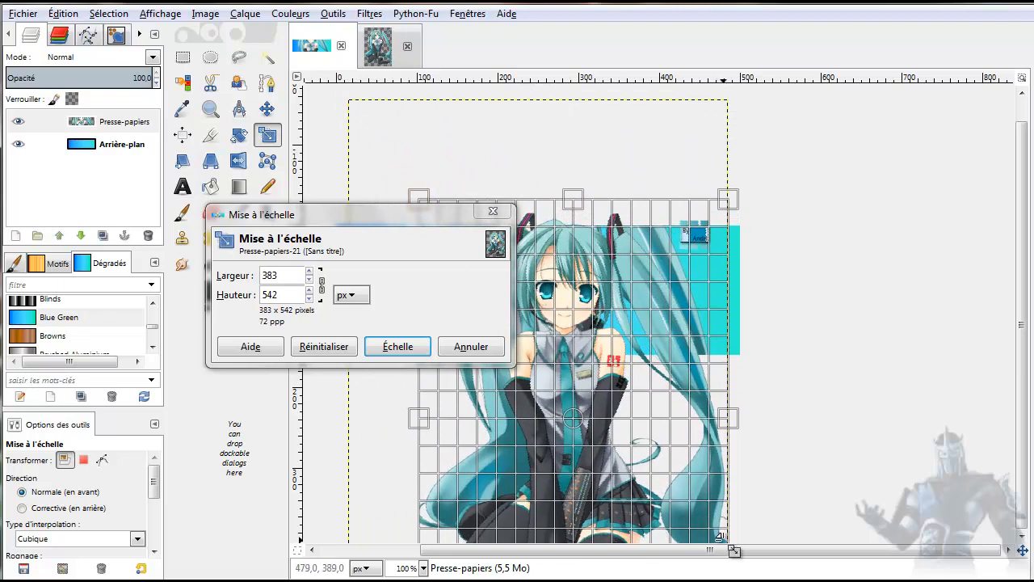
left_click_drag(718, 535, 537, 306)
left_click_drag(398, 213, 158, 178)
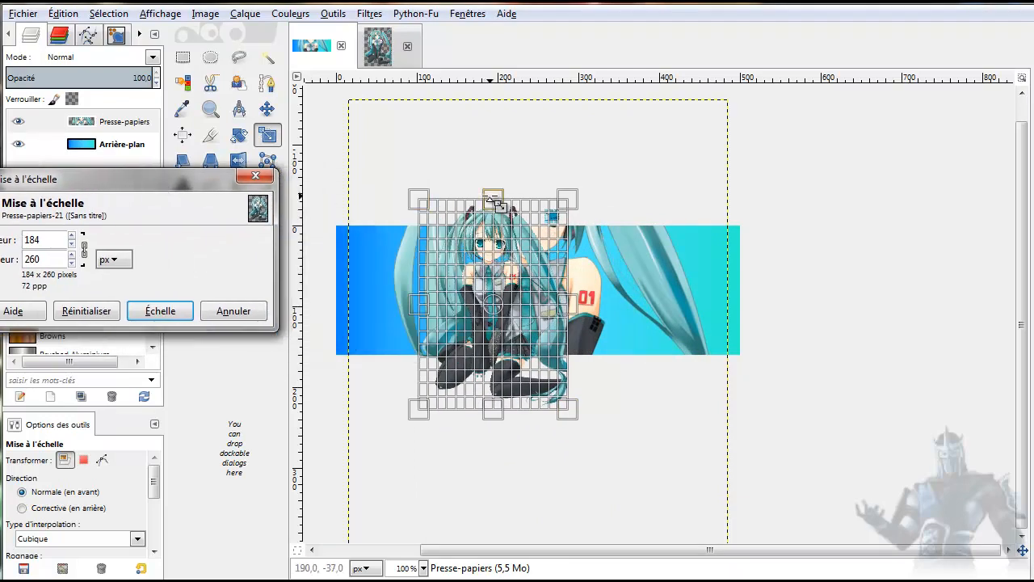
left_click_drag(492, 200, 493, 217)
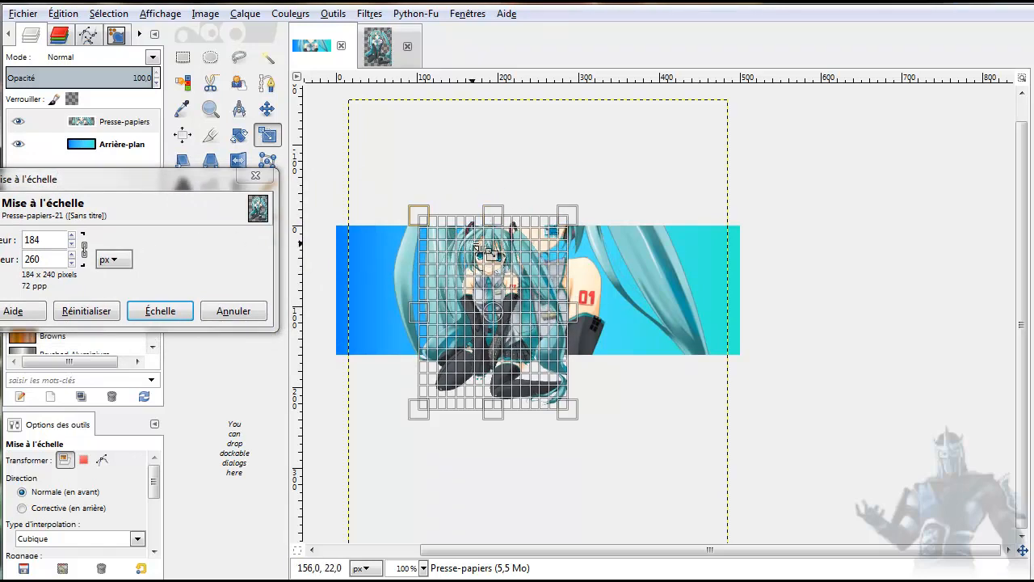
left_click_drag(566, 408, 562, 379)
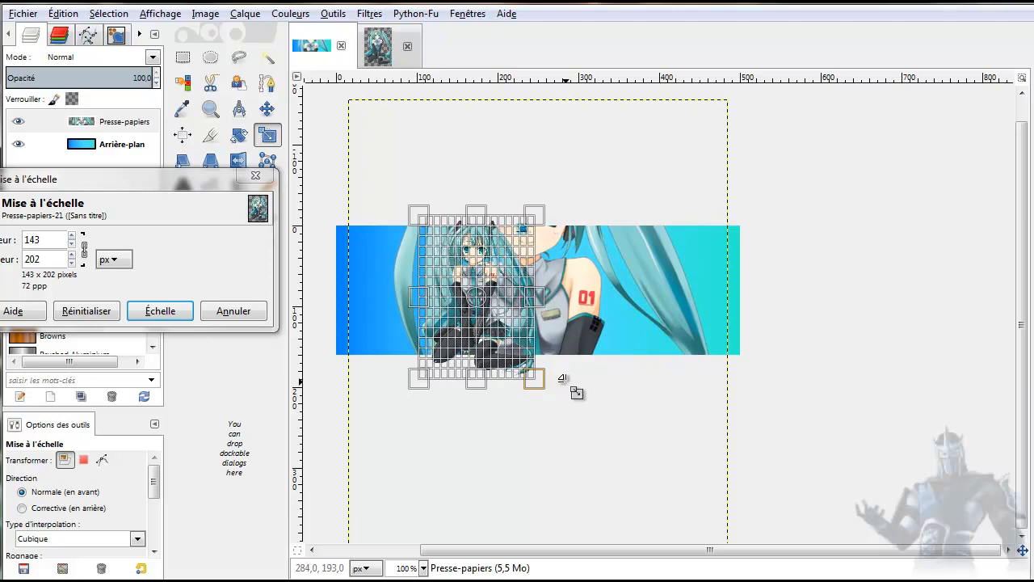
left_click(161, 311)
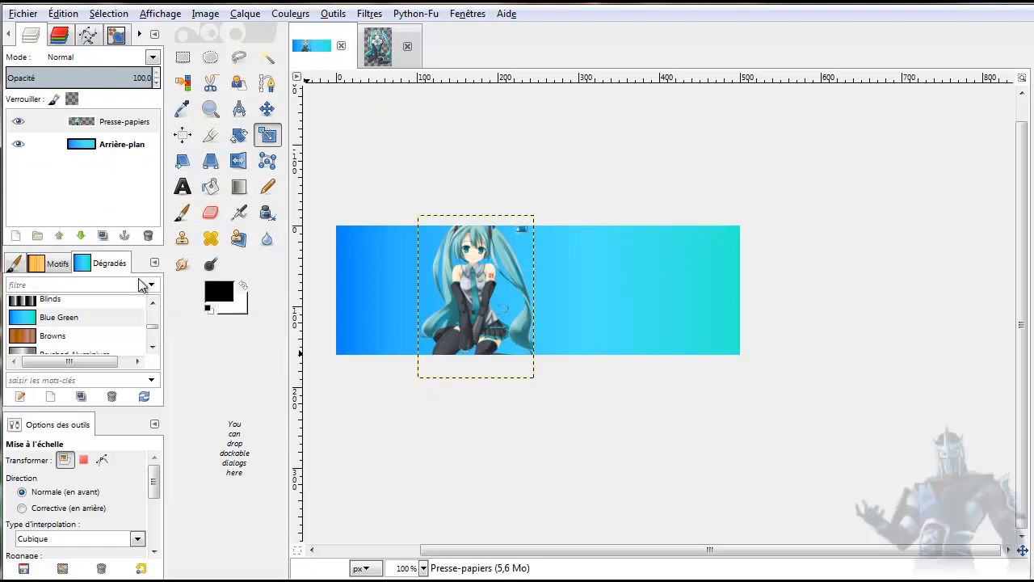
left_click(266, 110)
left_click_drag(465, 297, 369, 299)
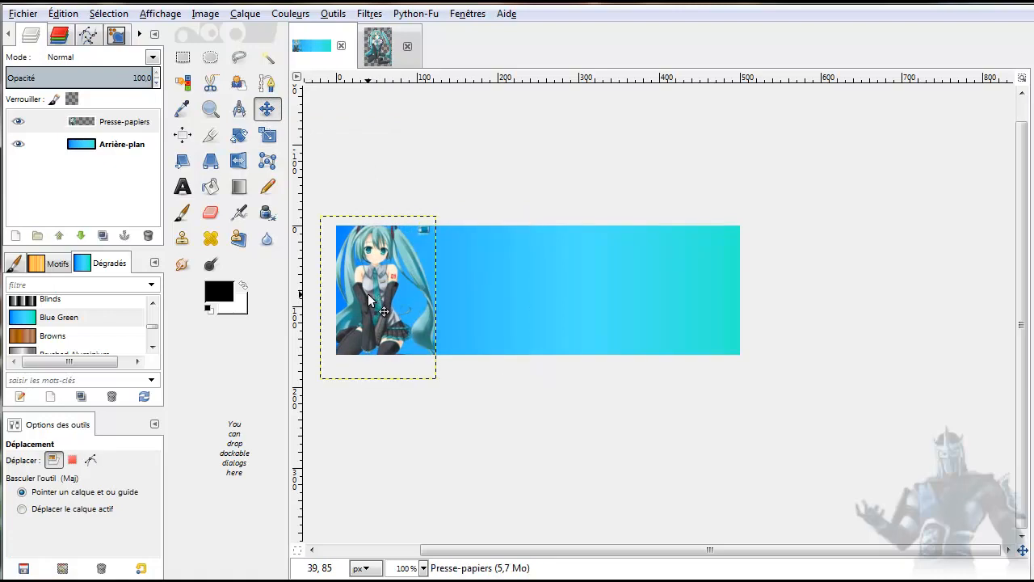
Step: Duplicate the small render layer twice, placing each copy just right of the previous one so they overlap slightly
right_click(84, 123)
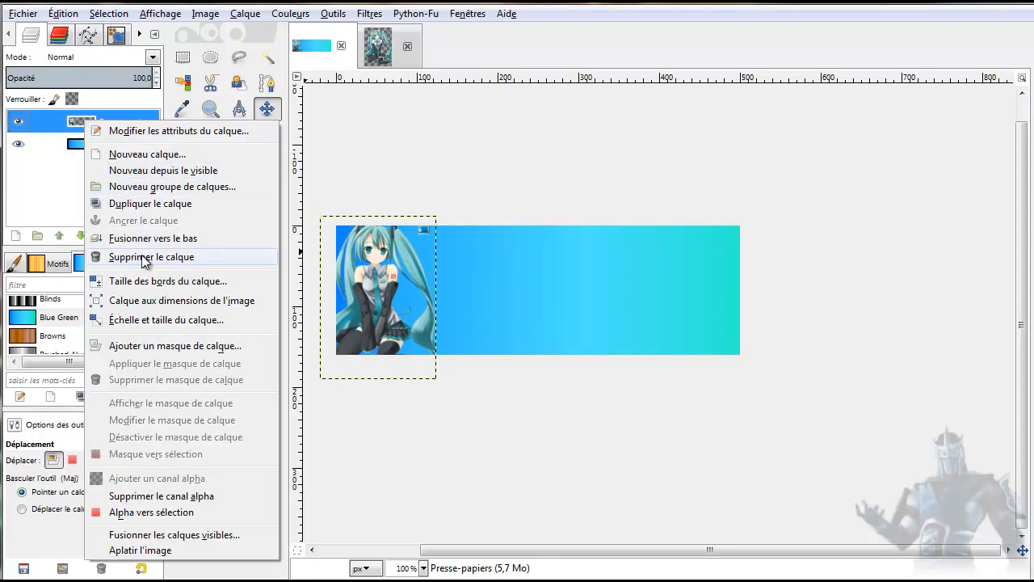
left_click(147, 205)
left_click_drag(381, 295, 458, 294)
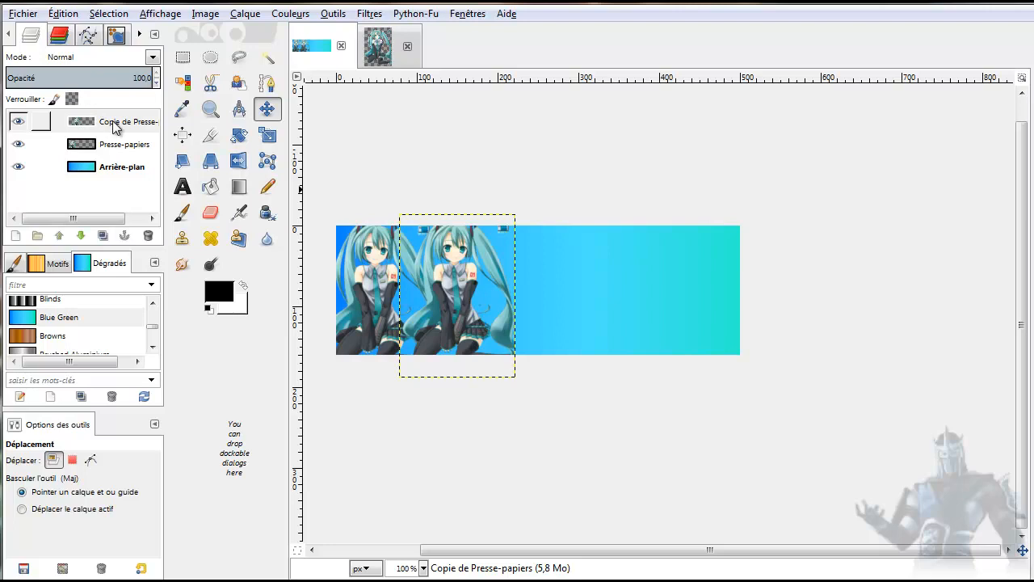
right_click(112, 124)
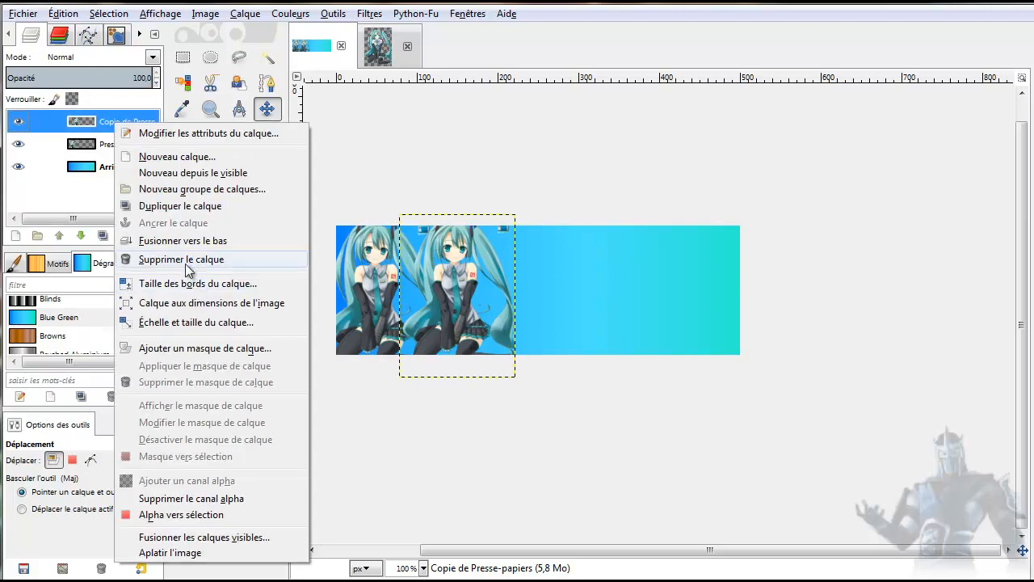
left_click(184, 207)
left_click_drag(456, 297, 529, 296)
Step: Duplicate the topmost render copy two more times, continuing the row of figures to the canvas's right edge
right_click(93, 121)
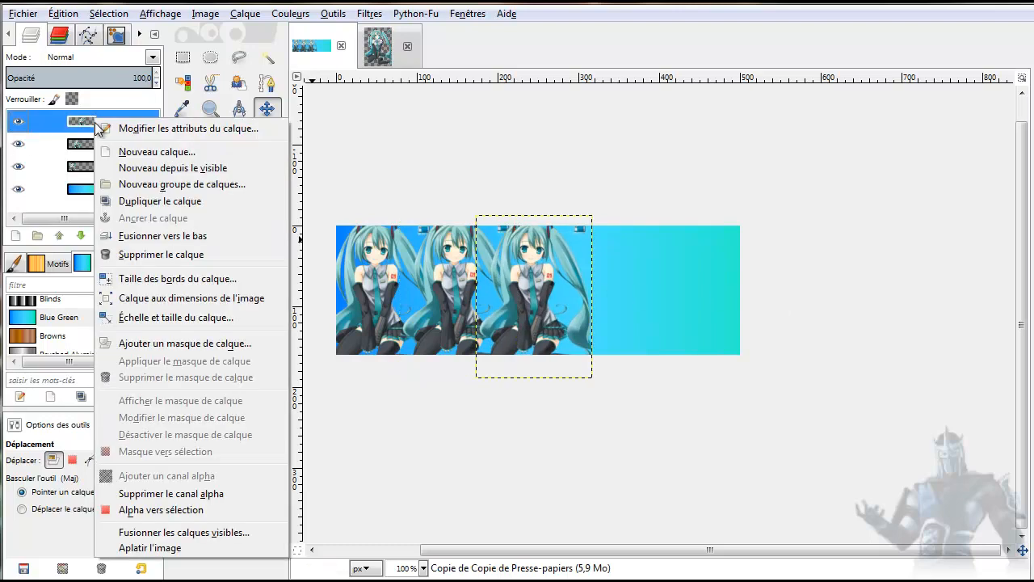
left_click(128, 201)
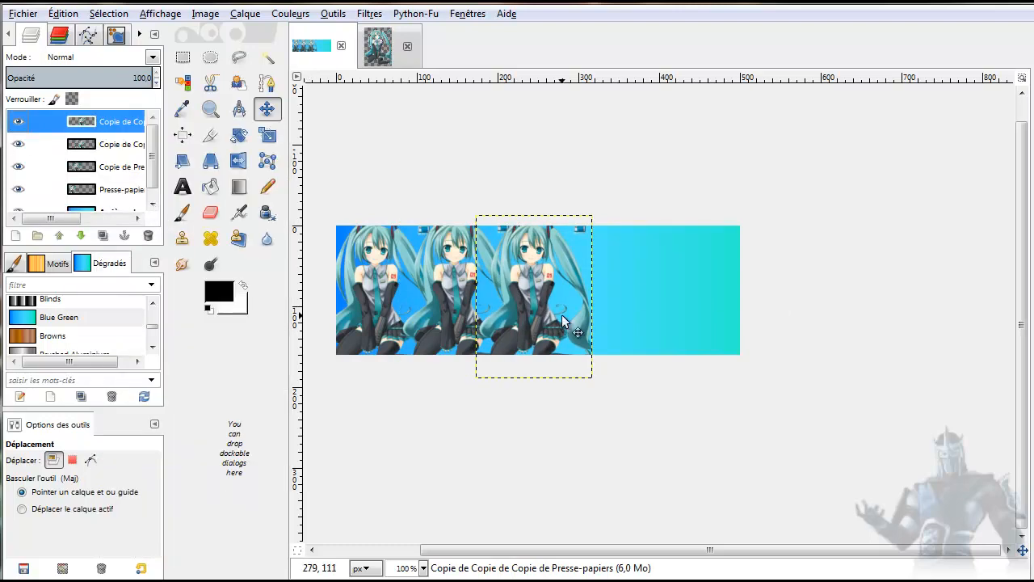
left_click_drag(531, 308, 615, 309)
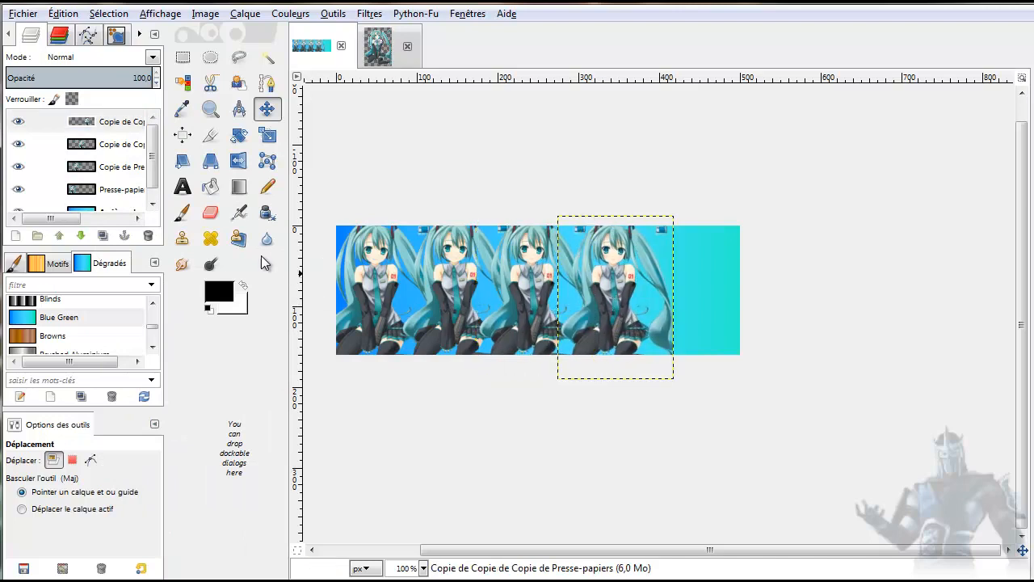
right_click(99, 122)
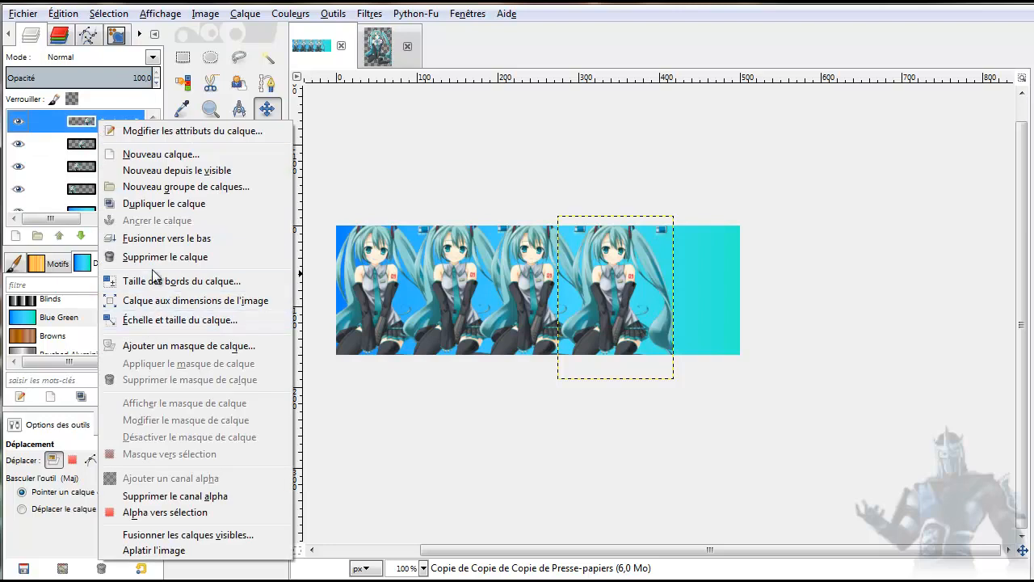
left_click(154, 212)
left_click_drag(618, 320, 695, 322)
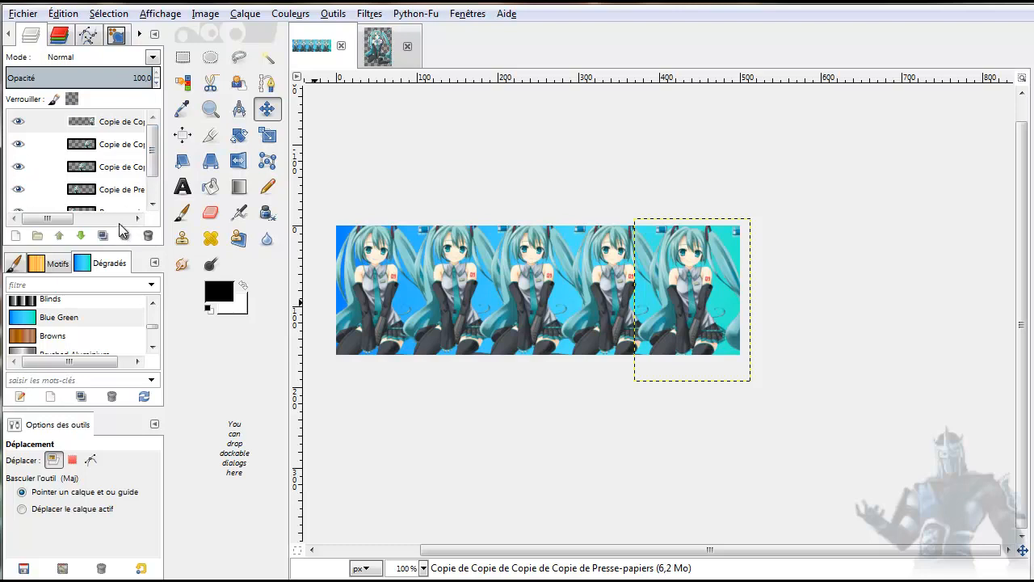
Step: Detach the Brosses dialog from the dock as its own floating window over the canvas
left_click(12, 269)
mouse_move(13, 269)
left_mouse_down()
mouse_move(231, 427)
mouse_move(97, 342)
mouse_move(126, 339)
left_mouse_up()
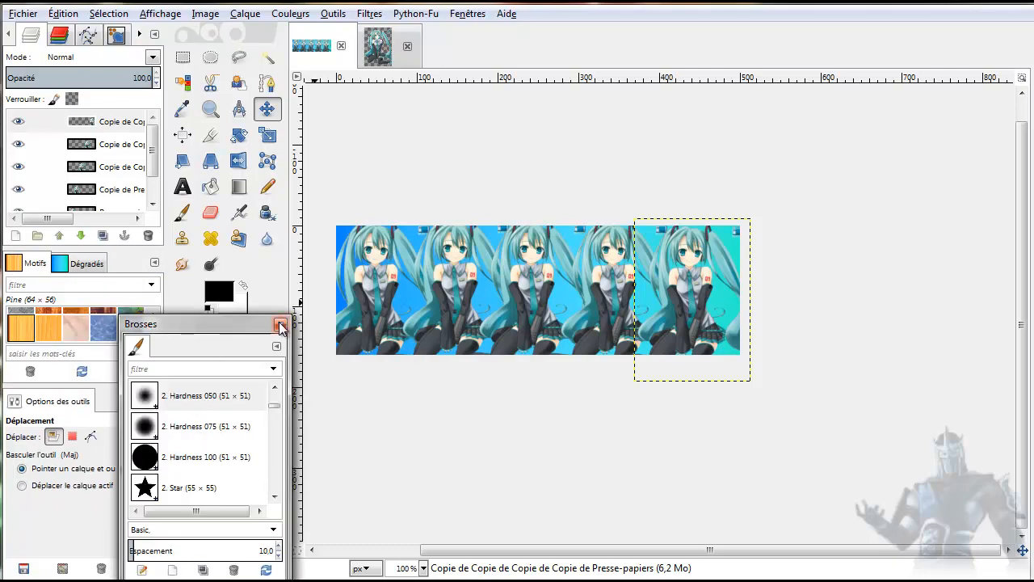
left_click_drag(134, 355, 147, 291)
left_click_drag(156, 158, 365, 262)
left_click_drag(293, 282, 121, 263)
left_click_drag(166, 152, 416, 241)
left_click_drag(300, 267, 368, 241)
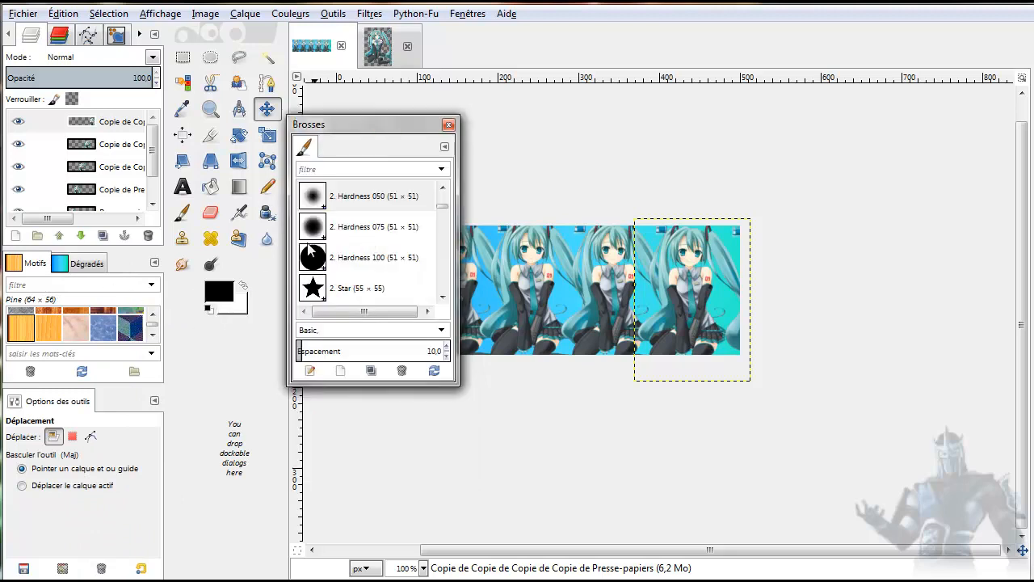
Step: Detach the Dégradés and Motifs dialogs from the dock as separate floating windows and place them beside the canvas
left_click_drag(88, 265, 243, 218)
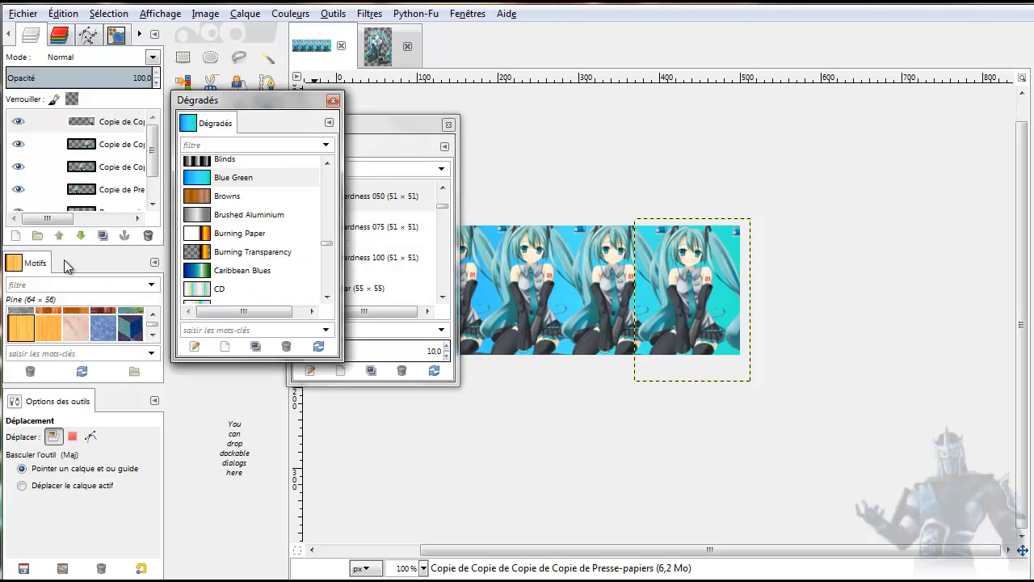
left_click_drag(12, 271, 212, 123)
left_click_drag(215, 13, 895, 144)
left_click_drag(315, 99, 758, 216)
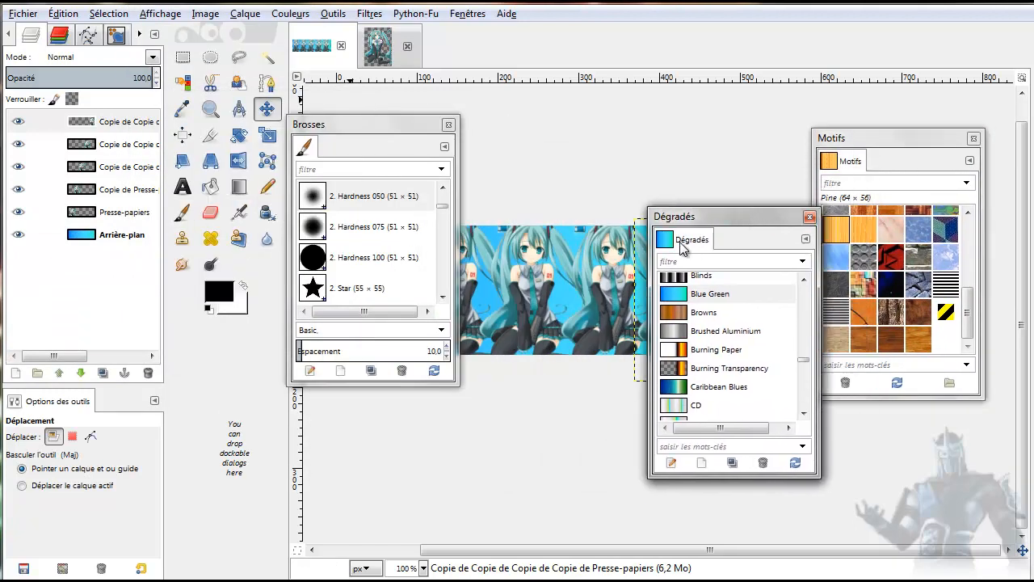
left_click(806, 242)
left_click(806, 242)
left_click_drag(681, 247, 880, 161)
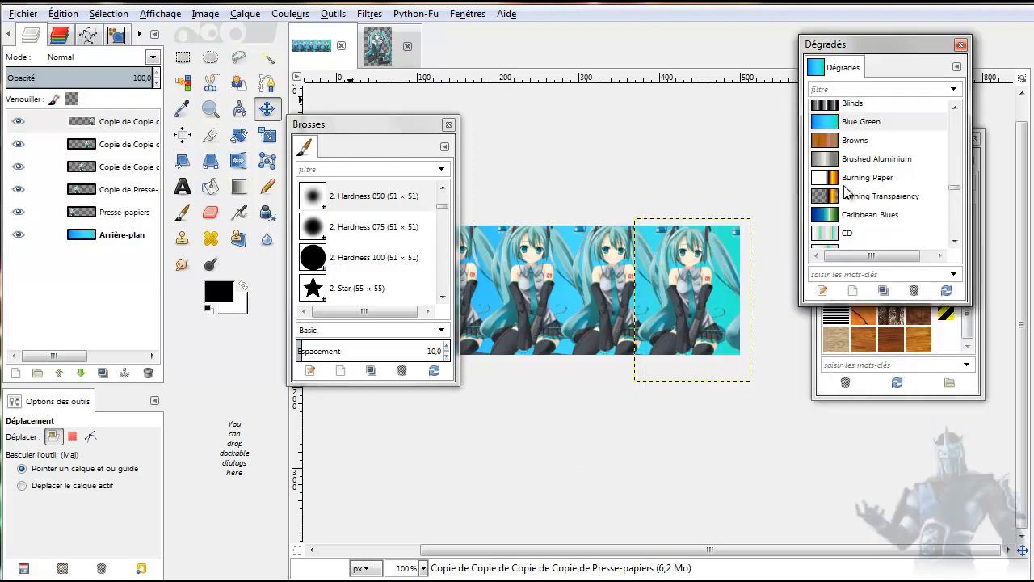
Step: Move the floating Dégradés, Motifs and Brosses windows out of the way so the whole canvas is uncovered
left_click_drag(860, 46, 333, 581)
left_click_drag(882, 140, 489, 581)
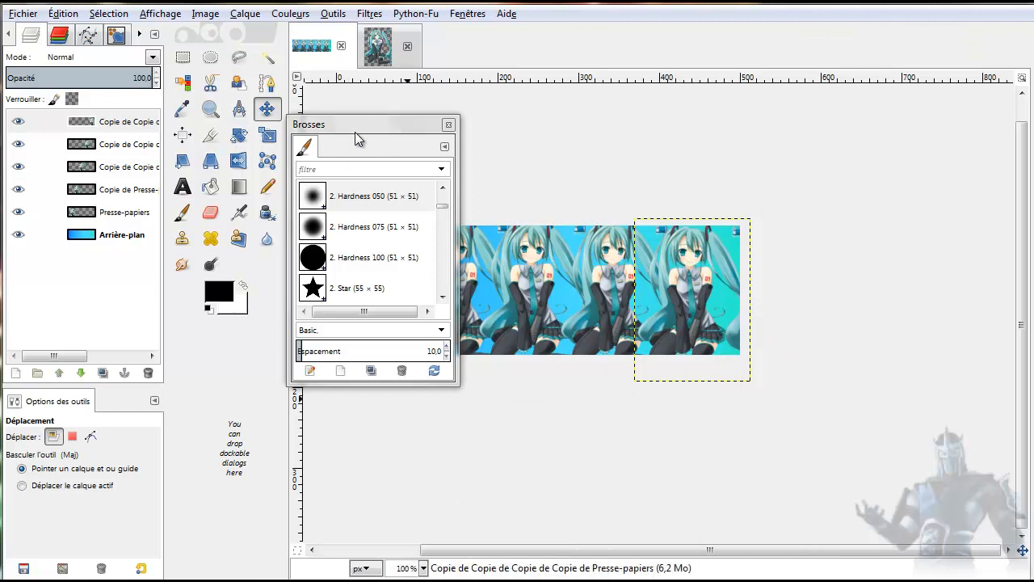
left_click_drag(360, 123, 146, 581)
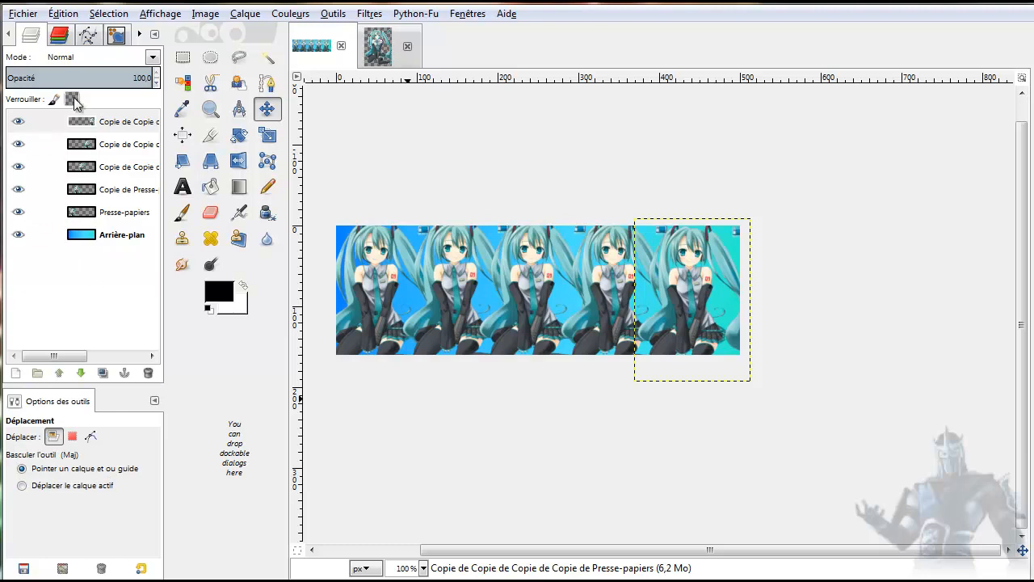
Step: Go through the render copy layers one after another to see which figure each one holds
left_click(88, 125)
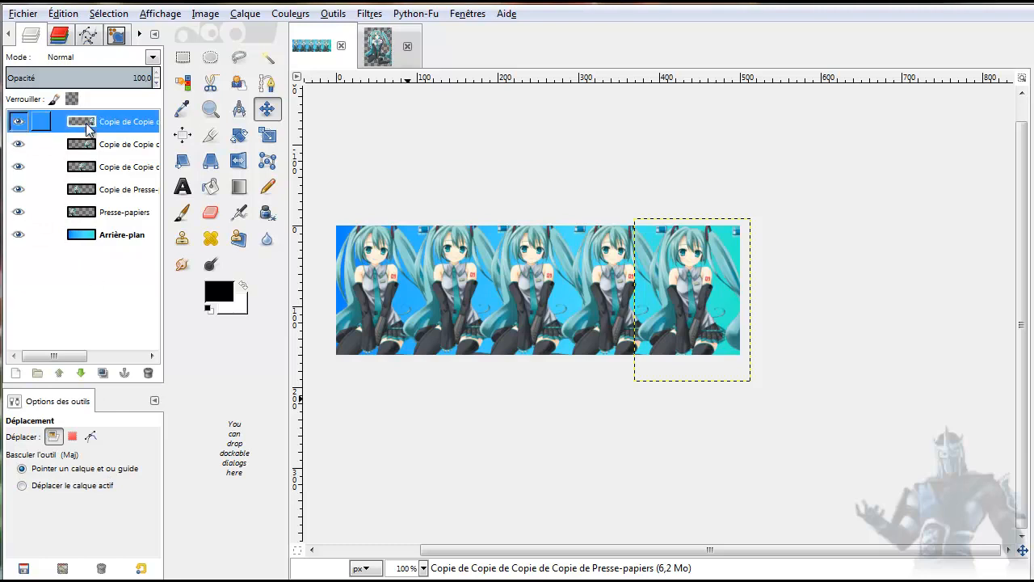
left_click(78, 214)
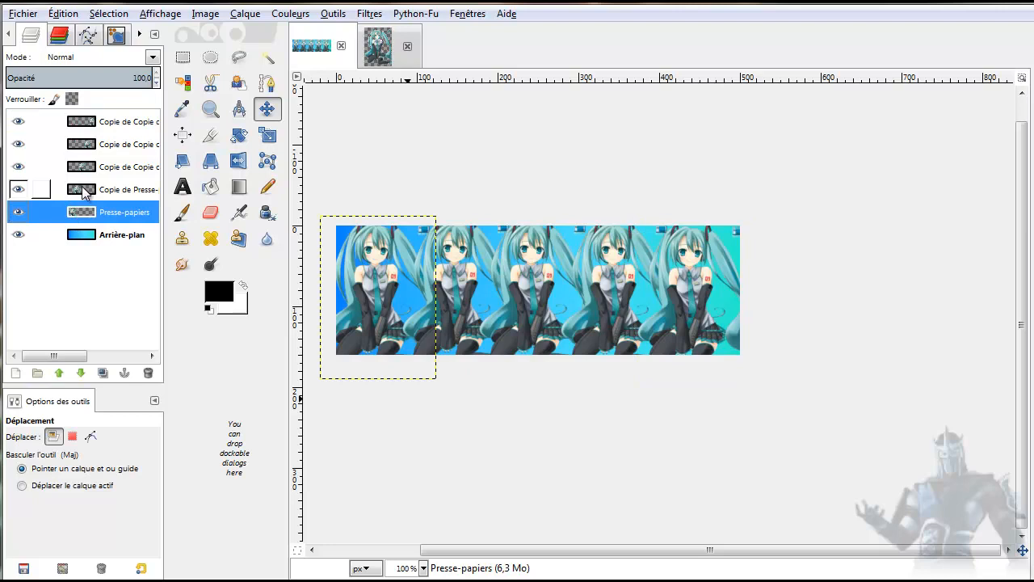
left_click(85, 191)
left_click(81, 212)
left_click(82, 191)
left_click(82, 168)
left_click(81, 143)
left_click(83, 123)
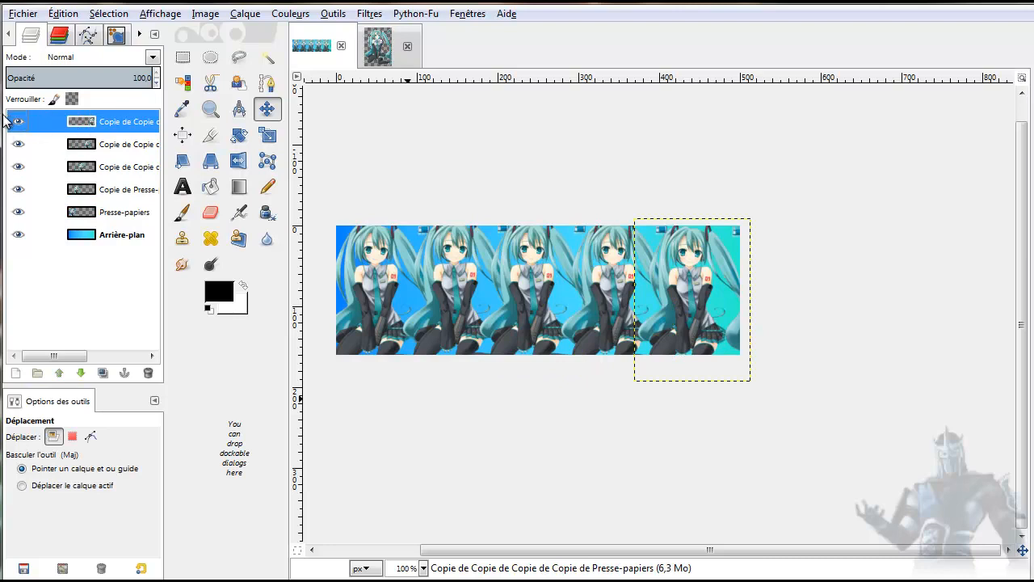
Step: Hide the Arrière-plan layer and merge the visible render copies into one layer, expanded as necessary
right_click(82, 129)
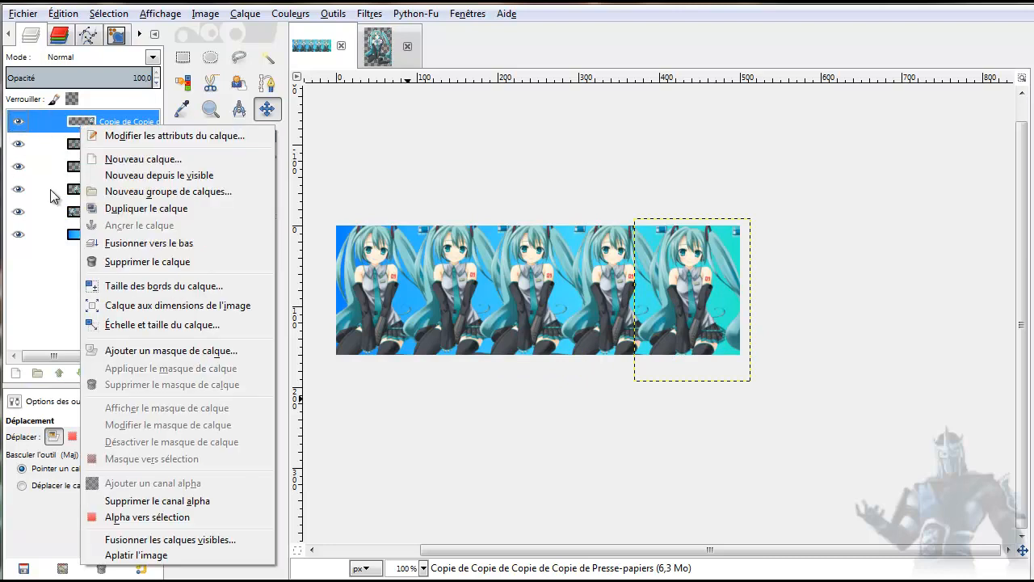
left_click(19, 235)
left_click(19, 235)
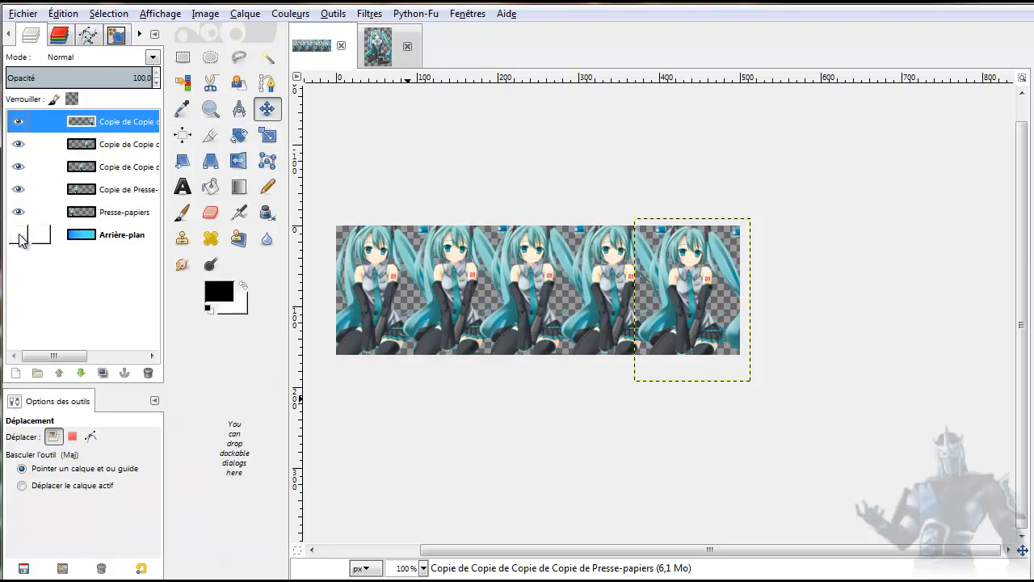
right_click(89, 121)
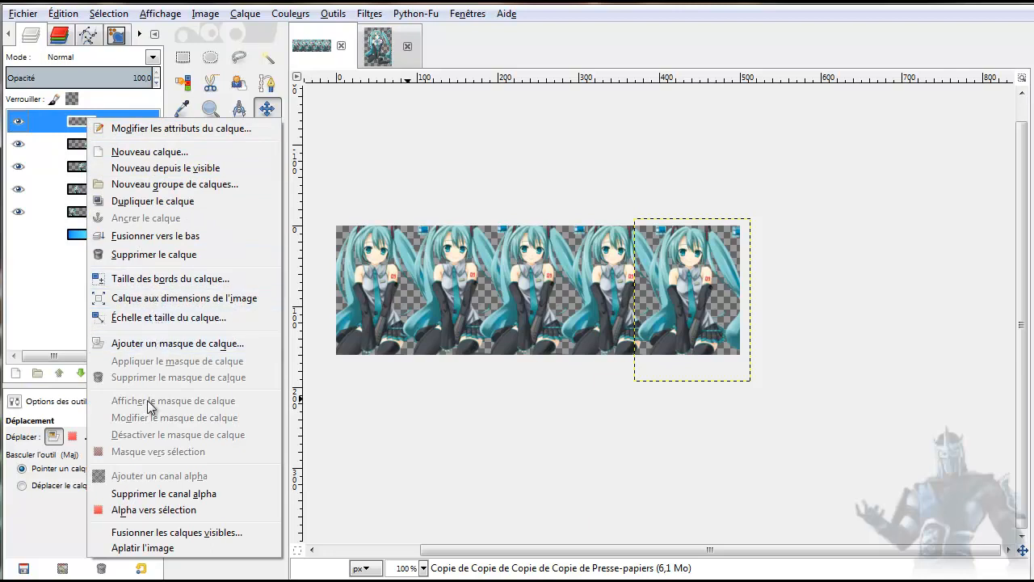
left_click(146, 533)
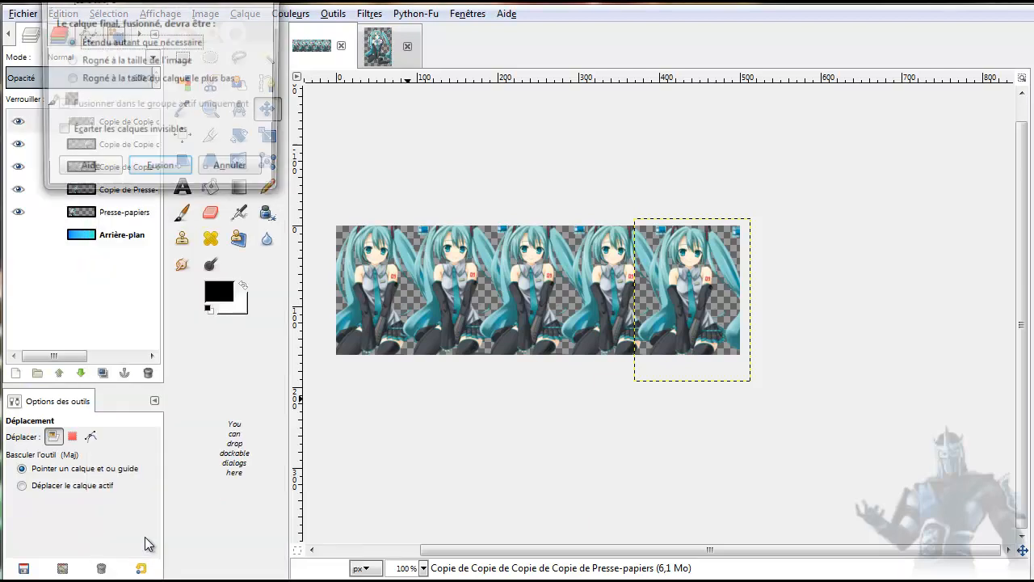
left_click(158, 172)
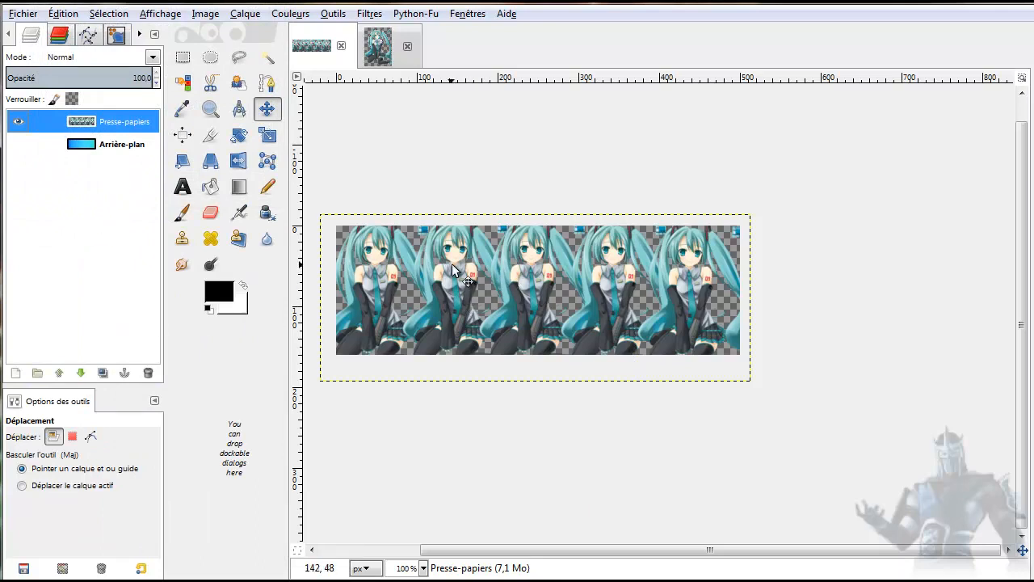
Step: Smudge the hair and legs of the leftmost figure on the merged layer at 200% zoom, using the 2. Hardness 050 brush at size 20
left_click(181, 264)
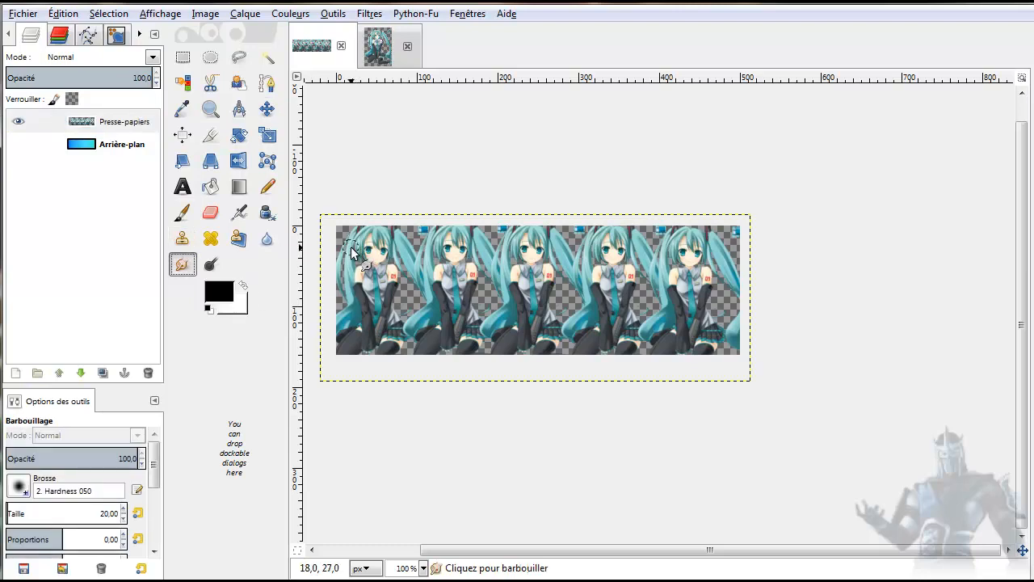
scroll(372, 272, "up", 1)
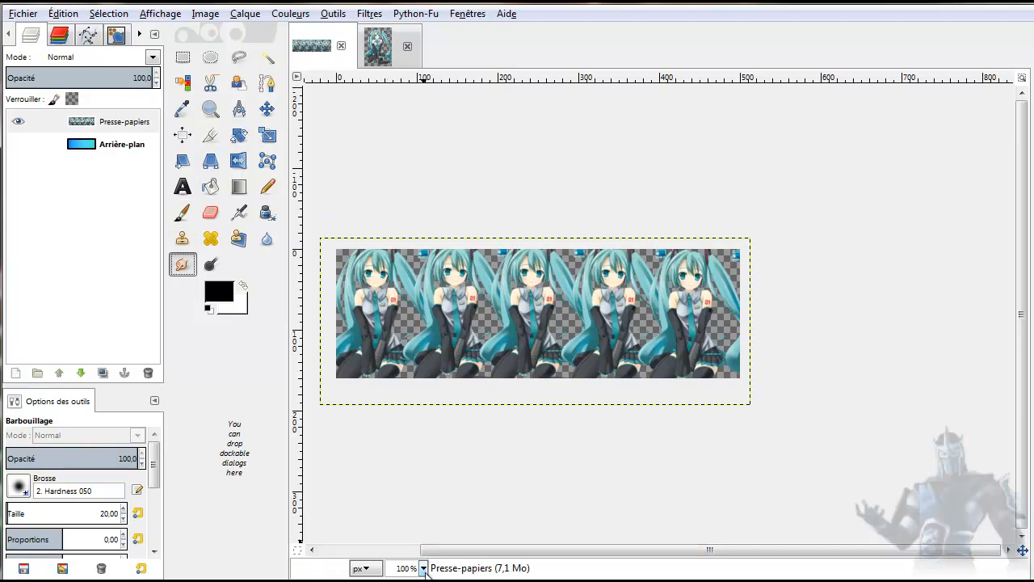
left_click(409, 501)
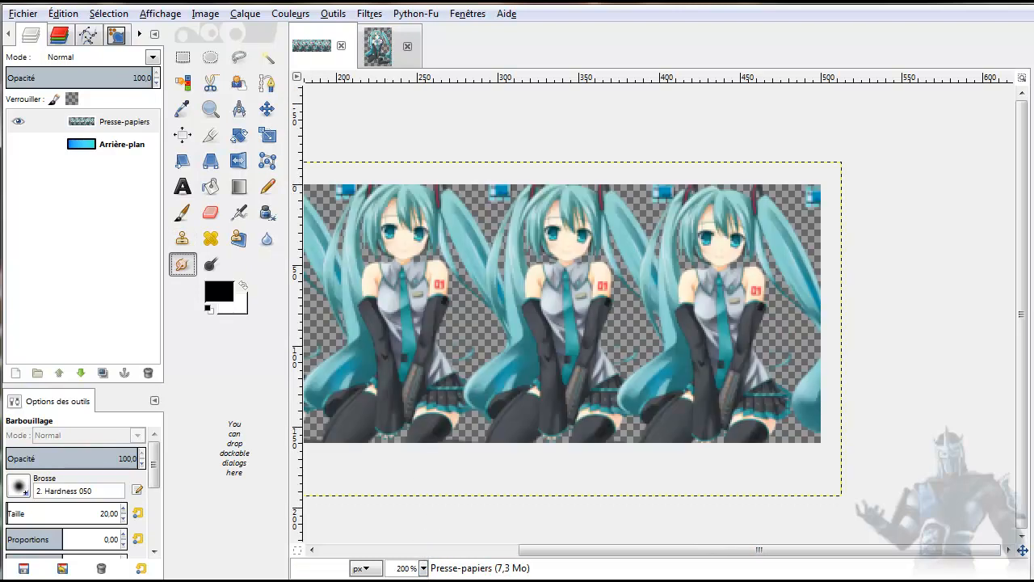
left_click_drag(644, 552, 447, 581)
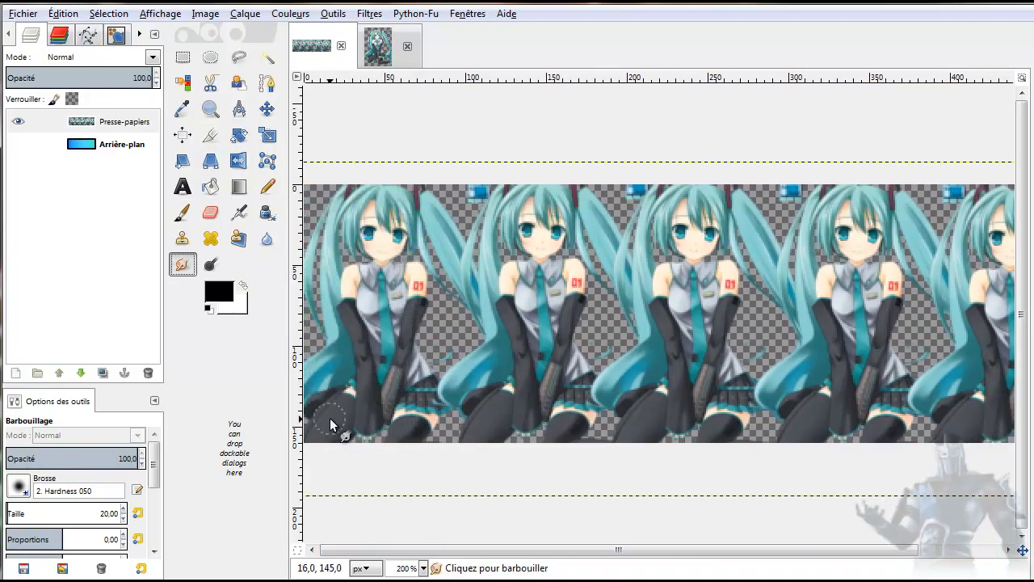
mouse_move(321, 385)
left_mouse_down()
mouse_move(313, 345)
mouse_move(331, 356)
mouse_move(345, 345)
mouse_move(298, 328)
mouse_move(334, 311)
mouse_move(295, 324)
mouse_move(330, 292)
mouse_move(312, 353)
mouse_move(327, 311)
mouse_move(294, 290)
mouse_move(336, 275)
mouse_move(295, 271)
left_mouse_up()
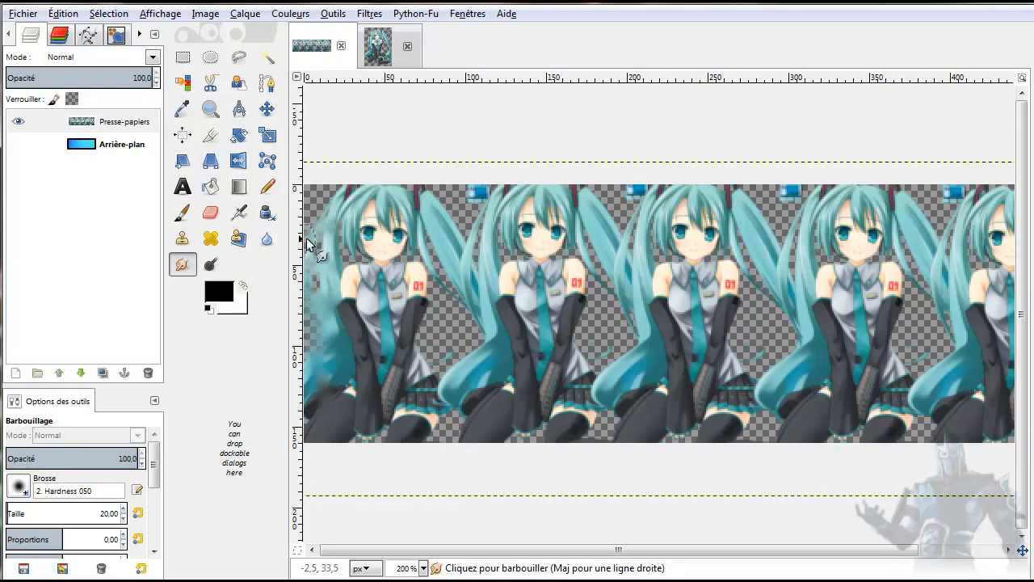
mouse_move(307, 182)
left_mouse_down()
mouse_move(335, 195)
mouse_move(329, 209)
mouse_move(307, 188)
mouse_move(334, 218)
mouse_move(307, 186)
mouse_move(332, 201)
mouse_move(312, 178)
mouse_move(332, 211)
mouse_move(302, 194)
mouse_move(328, 226)
mouse_move(297, 209)
mouse_move(321, 240)
mouse_move(305, 223)
mouse_move(320, 252)
mouse_move(300, 253)
mouse_move(322, 237)
mouse_move(301, 268)
left_mouse_up()
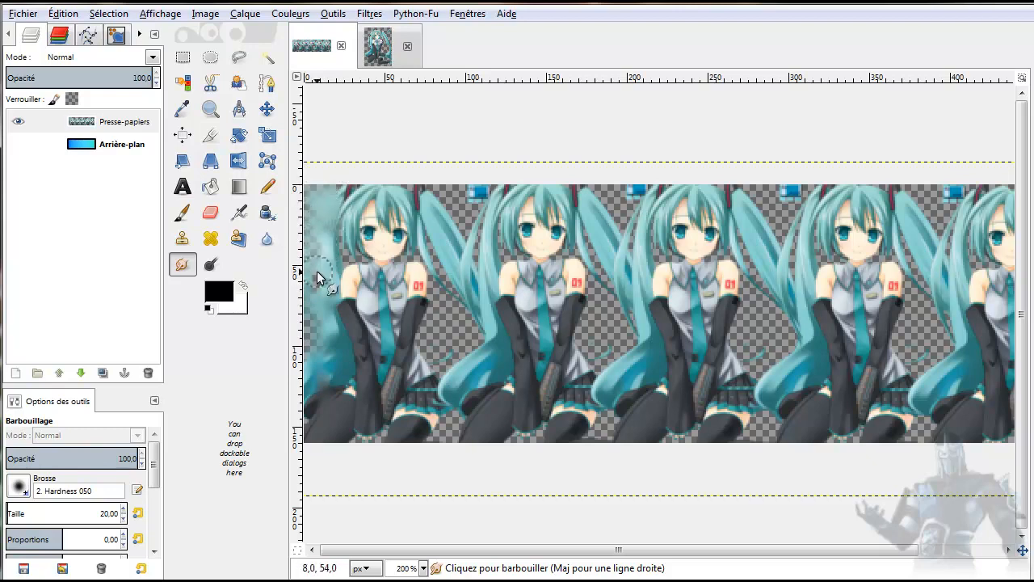
mouse_move(333, 316)
left_mouse_down()
mouse_move(301, 340)
mouse_move(329, 309)
mouse_move(303, 319)
mouse_move(322, 259)
mouse_move(298, 292)
mouse_move(320, 278)
mouse_move(310, 295)
mouse_move(324, 253)
mouse_move(288, 255)
mouse_move(329, 330)
mouse_move(309, 352)
mouse_move(305, 382)
mouse_move(328, 390)
mouse_move(347, 402)
left_mouse_up()
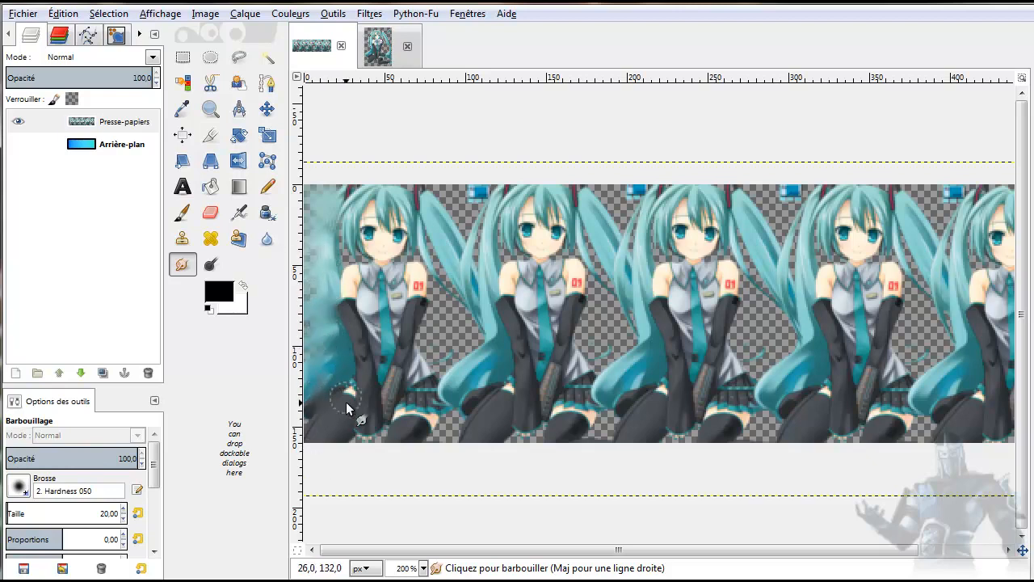
mouse_move(421, 430)
left_mouse_down()
mouse_move(446, 416)
mouse_move(478, 438)
mouse_move(462, 414)
mouse_move(483, 430)
mouse_move(440, 382)
mouse_move(428, 417)
mouse_move(475, 441)
mouse_move(418, 426)
left_mouse_up()
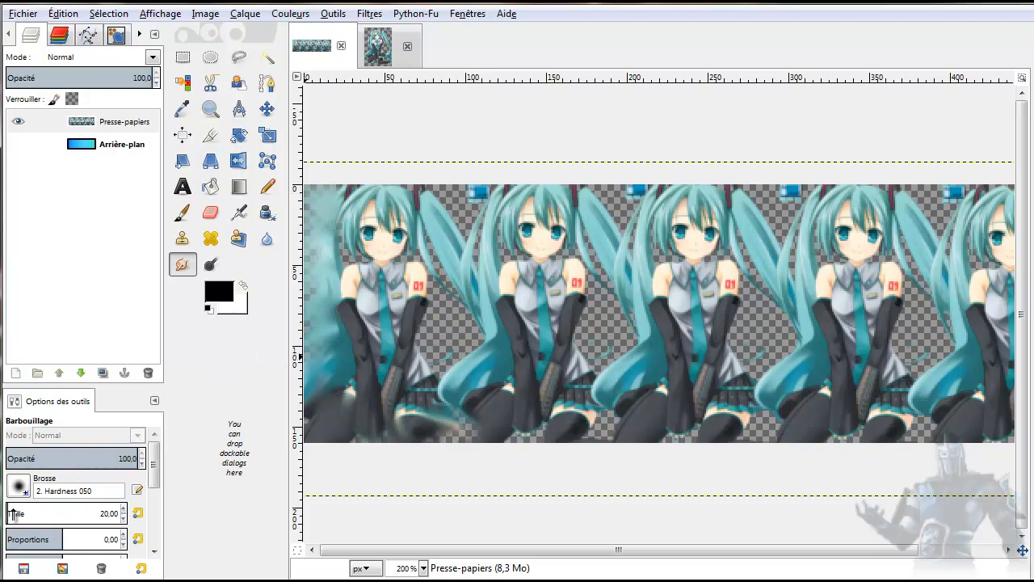
Step: Smudge the figures across the whole strip into a blurred texture with brush size 57.68, and show the Arrière-plan layer again at 100% zoom
mouse_move(374, 323)
left_mouse_down()
mouse_move(423, 320)
mouse_move(392, 296)
mouse_move(460, 285)
mouse_move(405, 264)
mouse_move(427, 231)
mouse_move(370, 250)
mouse_move(377, 210)
mouse_move(325, 244)
mouse_move(364, 238)
mouse_move(372, 211)
mouse_move(323, 180)
mouse_move(364, 196)
mouse_move(345, 250)
mouse_move(367, 255)
mouse_move(349, 277)
left_mouse_up()
mouse_move(353, 331)
left_mouse_down()
mouse_move(439, 315)
mouse_move(384, 346)
mouse_move(370, 405)
mouse_move(372, 362)
mouse_move(342, 421)
mouse_move(334, 362)
mouse_move(311, 421)
mouse_move(355, 383)
mouse_move(406, 415)
mouse_move(413, 368)
mouse_move(443, 409)
mouse_move(475, 371)
mouse_move(418, 414)
mouse_move(508, 401)
left_mouse_up()
mouse_move(550, 431)
left_mouse_down()
mouse_move(548, 391)
mouse_move(618, 426)
mouse_move(569, 359)
mouse_move(617, 309)
mouse_move(546, 343)
mouse_move(584, 278)
mouse_move(486, 319)
mouse_move(484, 303)
mouse_move(471, 318)
mouse_move(458, 291)
mouse_move(472, 240)
mouse_move(426, 207)
mouse_move(502, 219)
mouse_move(499, 207)
mouse_move(470, 191)
mouse_move(413, 191)
mouse_move(619, 196)
mouse_move(576, 227)
mouse_move(542, 282)
mouse_move(413, 178)
mouse_move(497, 257)
mouse_move(451, 274)
mouse_move(515, 256)
left_mouse_up()
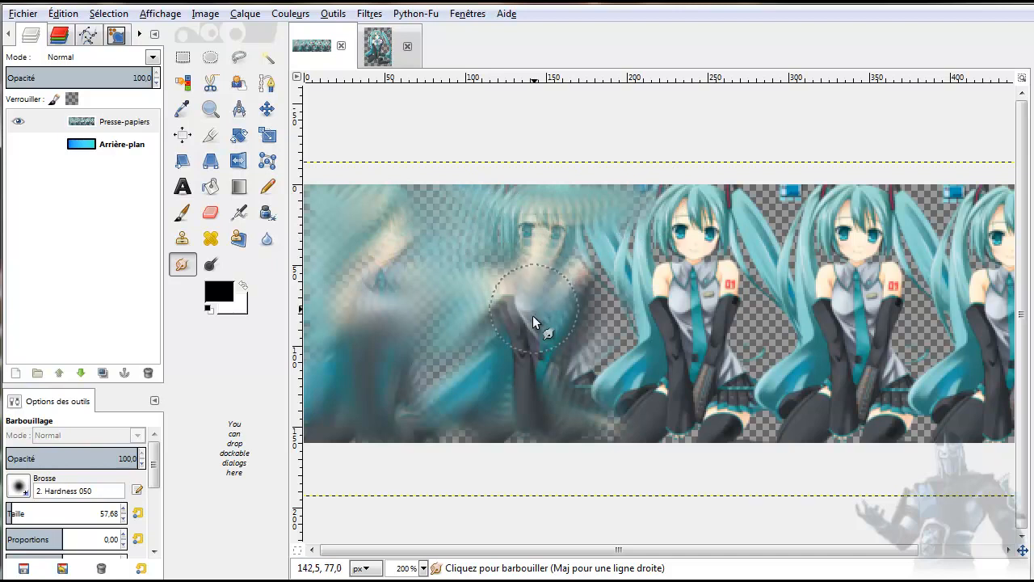
mouse_move(453, 410)
left_mouse_down()
mouse_move(421, 338)
mouse_move(467, 386)
mouse_move(430, 394)
mouse_move(521, 301)
left_mouse_up()
mouse_move(482, 340)
left_mouse_down()
mouse_move(555, 417)
mouse_move(532, 363)
mouse_move(601, 357)
left_mouse_up()
mouse_move(545, 418)
left_mouse_down()
mouse_move(451, 425)
mouse_move(649, 404)
mouse_move(599, 442)
mouse_move(691, 405)
mouse_move(623, 434)
mouse_move(684, 413)
mouse_move(679, 436)
mouse_move(721, 410)
mouse_move(712, 446)
mouse_move(718, 395)
mouse_move(606, 387)
mouse_move(696, 370)
mouse_move(563, 372)
mouse_move(634, 357)
left_mouse_up()
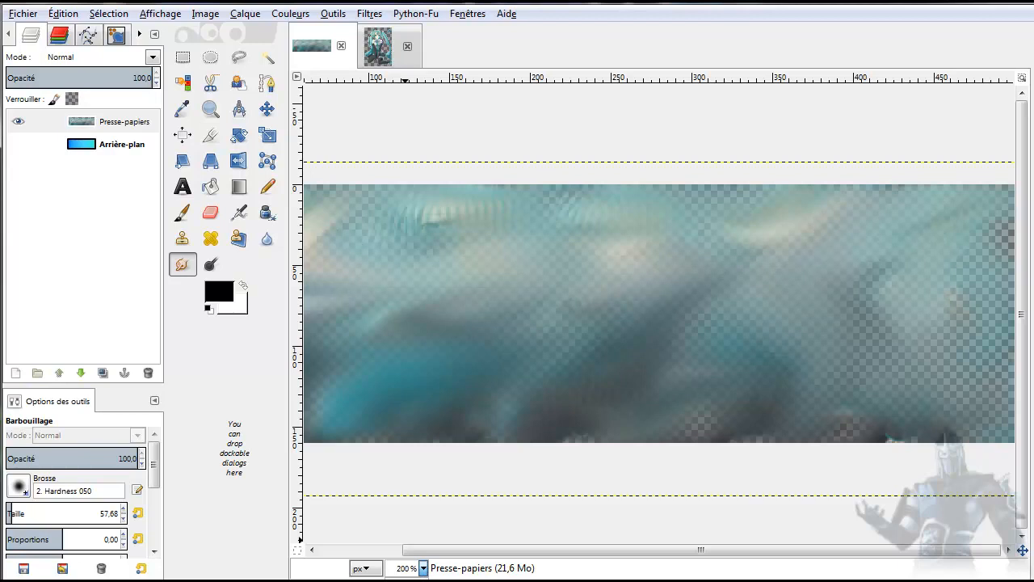
left_click(412, 576)
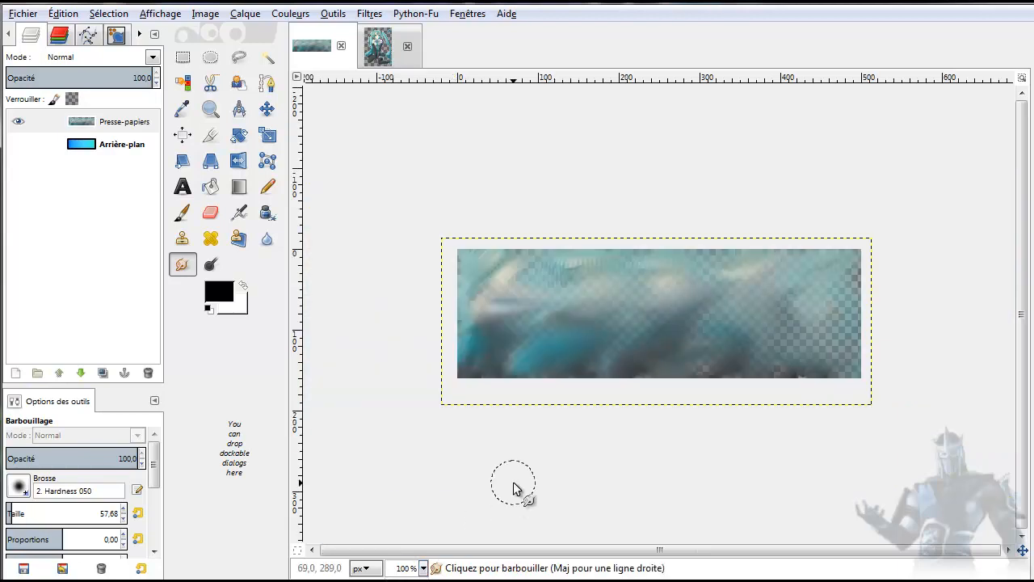
left_click(19, 145)
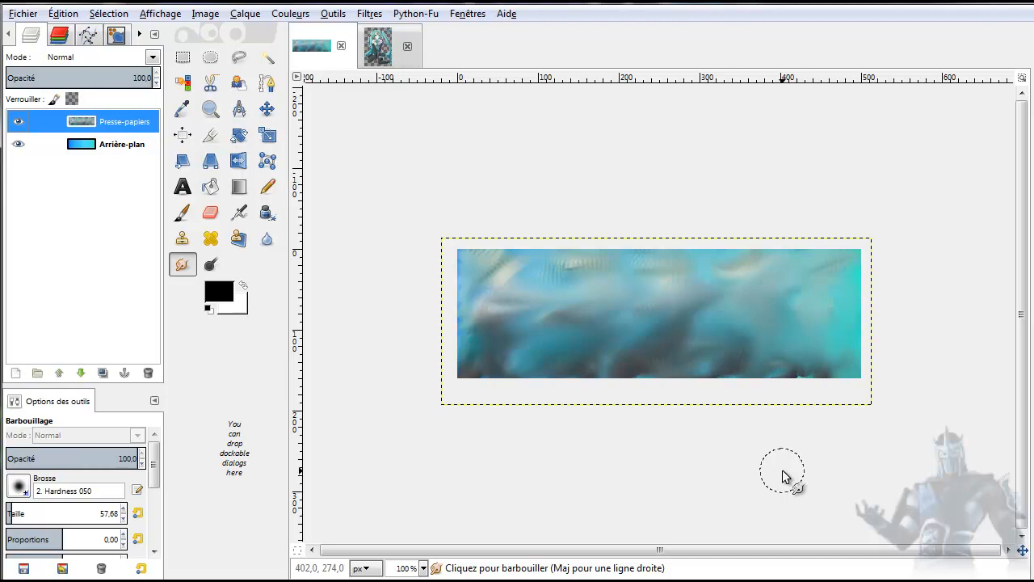
Step: Switch to the render image and try to move the render directly into the signature image with the Move tool
left_click(378, 56)
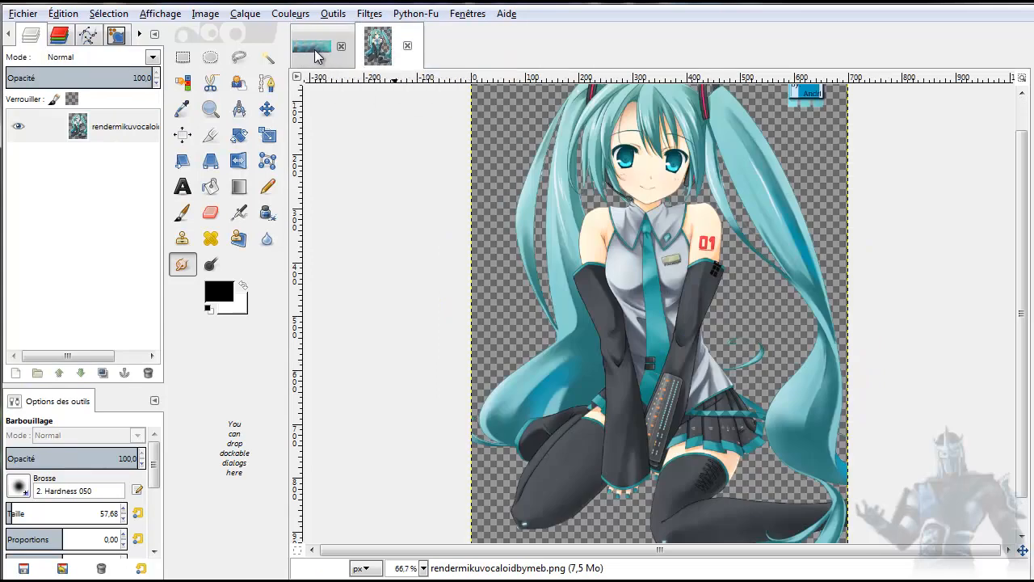
left_click(269, 110)
left_click_drag(600, 376, 315, 49)
left_click_drag(504, 120, 787, 454)
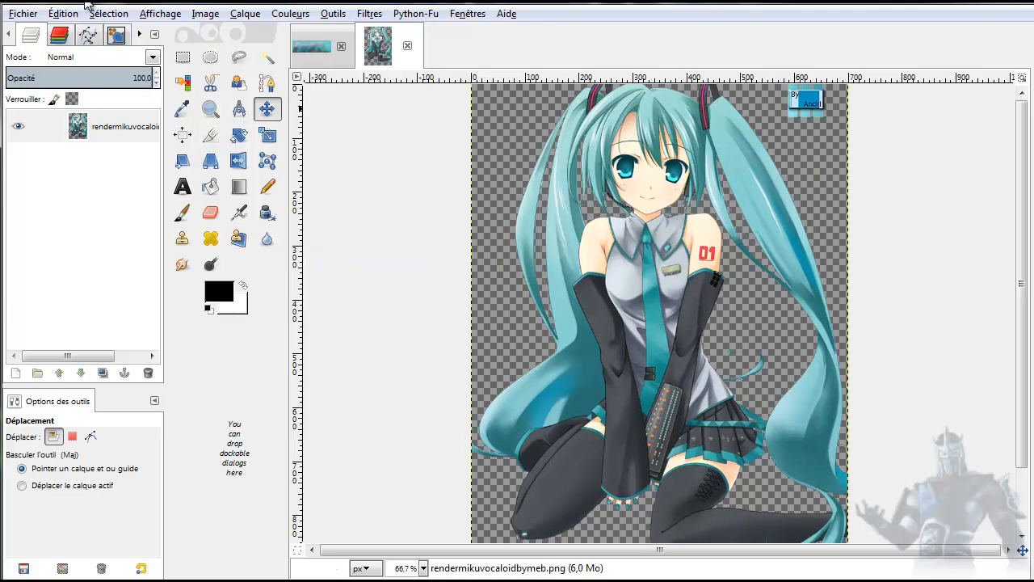
Step: Copy the full-size Miku render from its image and paste it into the signature image as a new layer
left_click(64, 13)
left_click(89, 126)
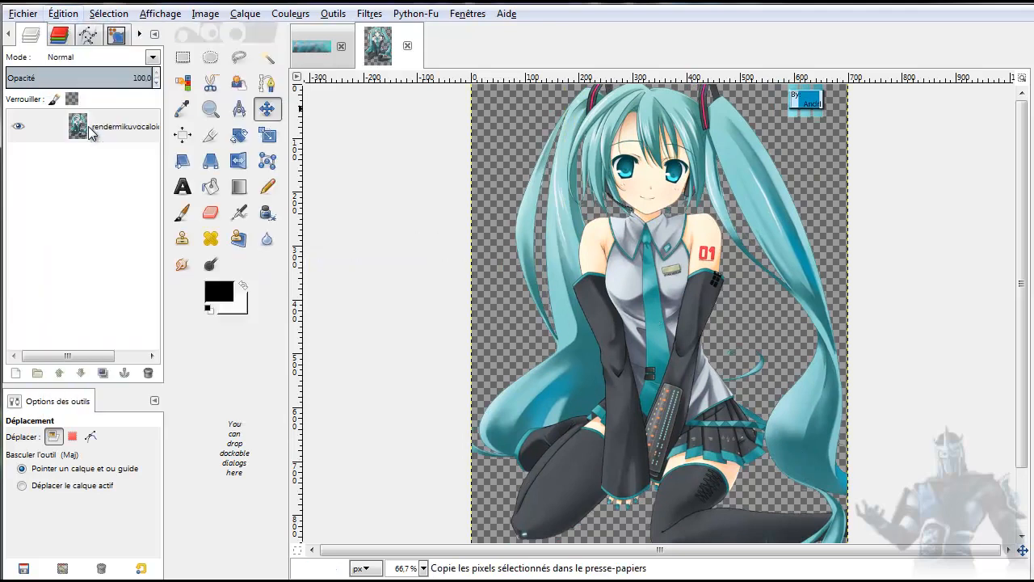
left_click(324, 63)
left_click(69, 15)
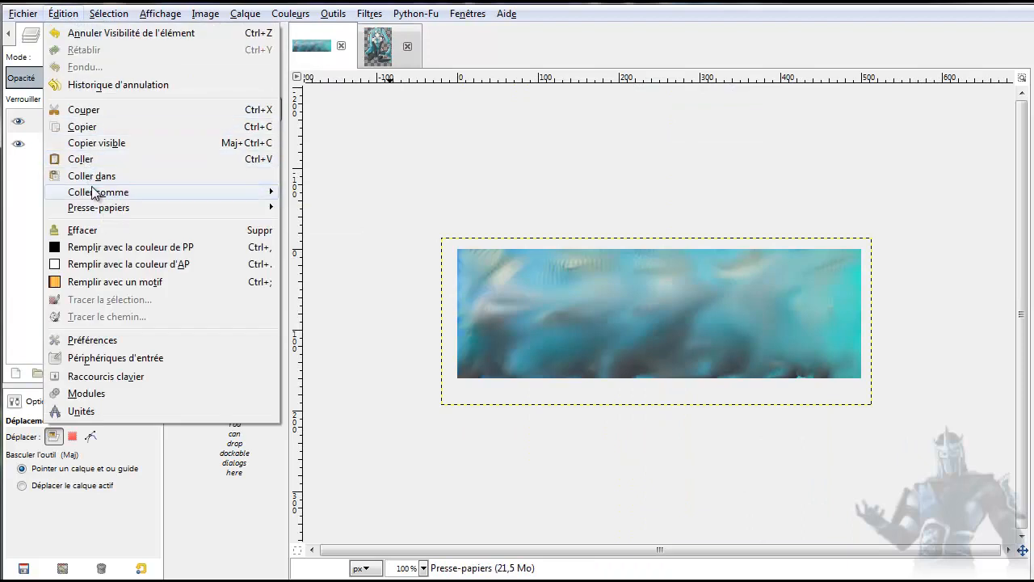
mouse_move(153, 192)
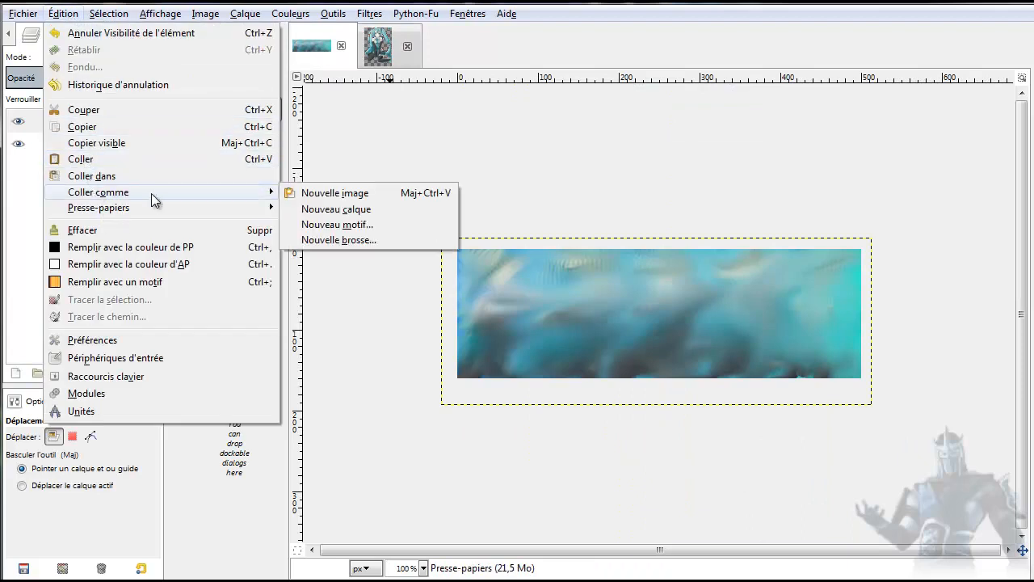
left_click(346, 210)
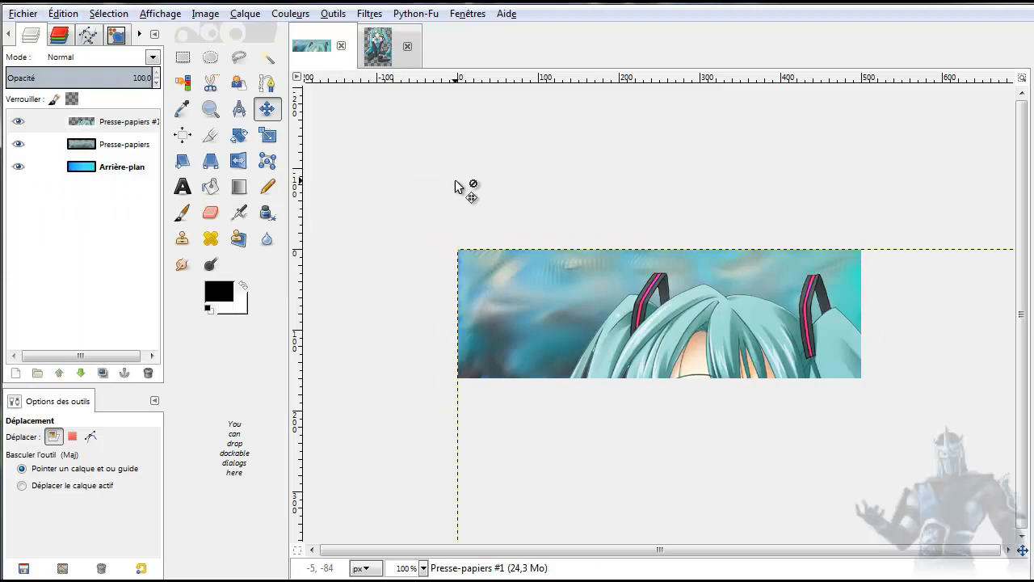
Step: Move the pasted render so its face lies over the canvas, and scale it down proportionally to 490 x 693 px
left_click_drag(604, 345, 496, 191)
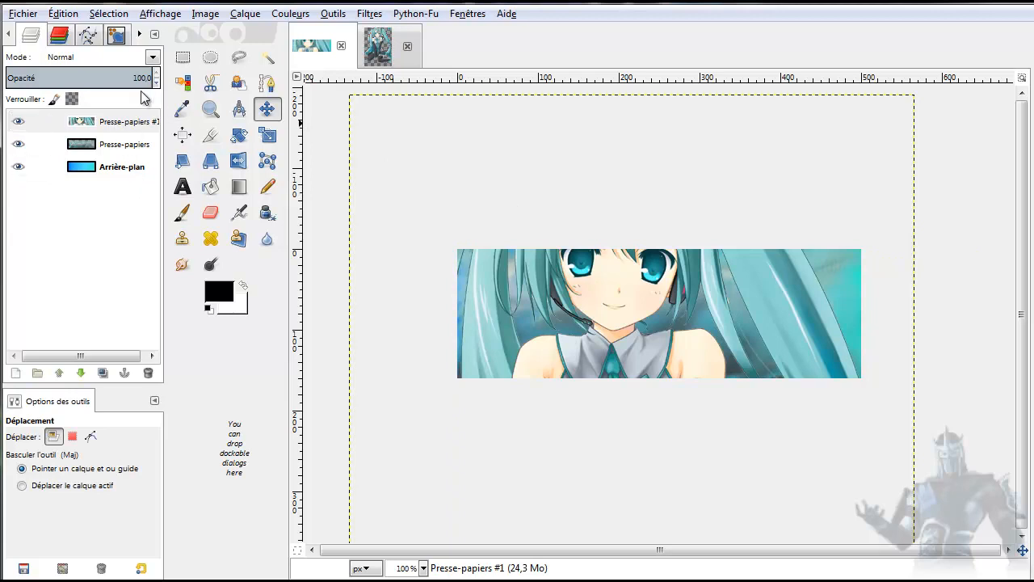
left_click(268, 135)
left_click(350, 97)
left_click_drag(350, 97, 488, 290)
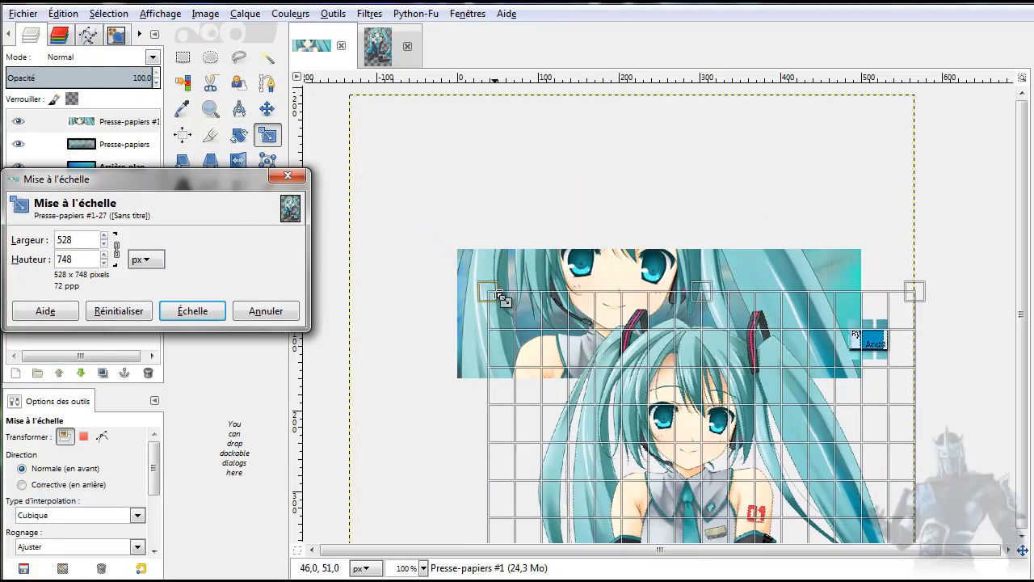
left_click_drag(705, 505, 605, 554)
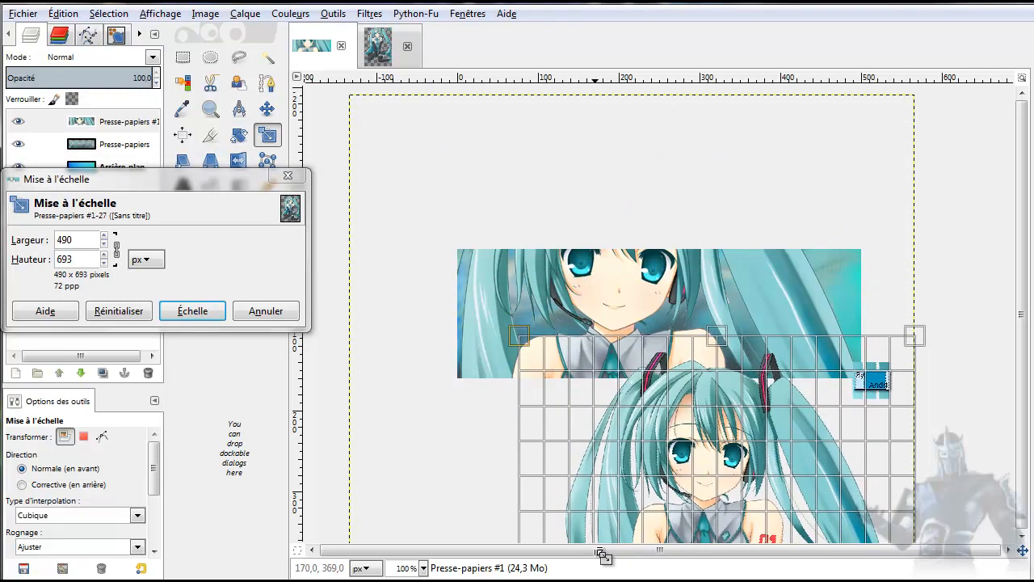
left_click(192, 311)
Step: Move the render up until its chest covers the canvas, and scale it down again to roughly half its width
left_click(267, 108)
left_click_drag(699, 372, 624, 129)
left_click(267, 135)
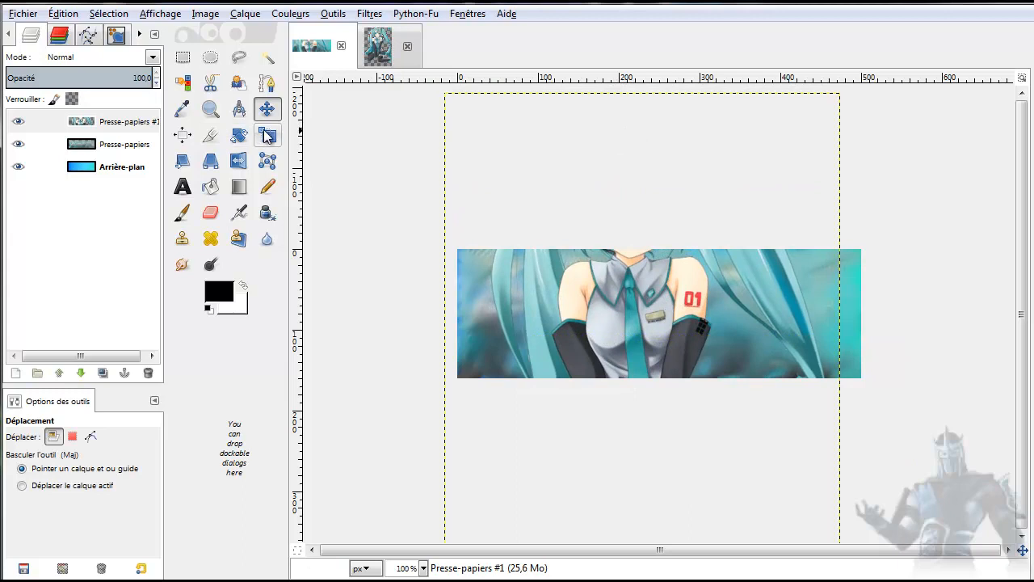
left_click(461, 115)
left_click_drag(465, 117, 675, 368)
left_click(204, 317)
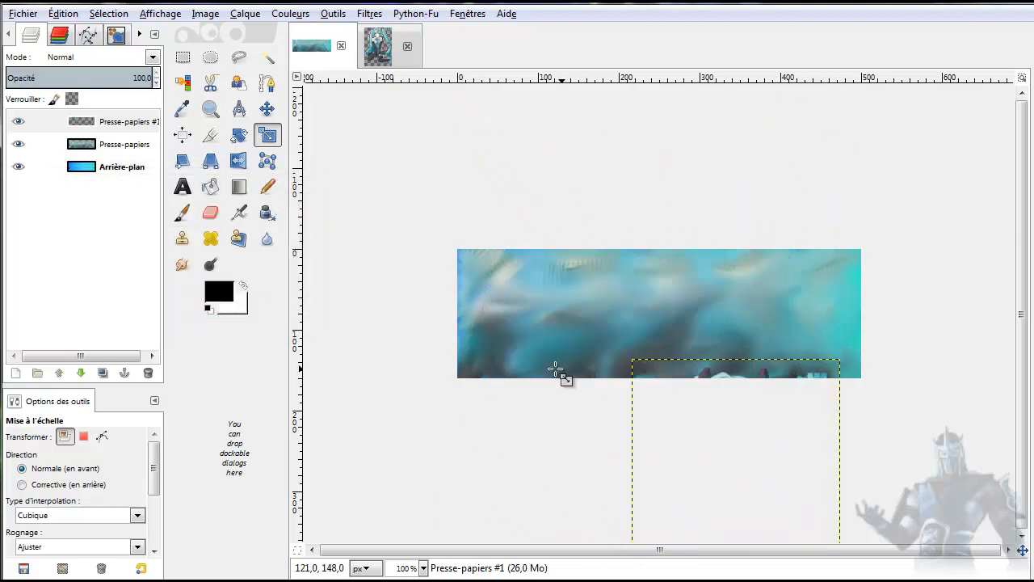
Step: Scale the render to 254 x 359 px and move it to the middle of the canvas with the face and upper body inside
left_click(726, 435)
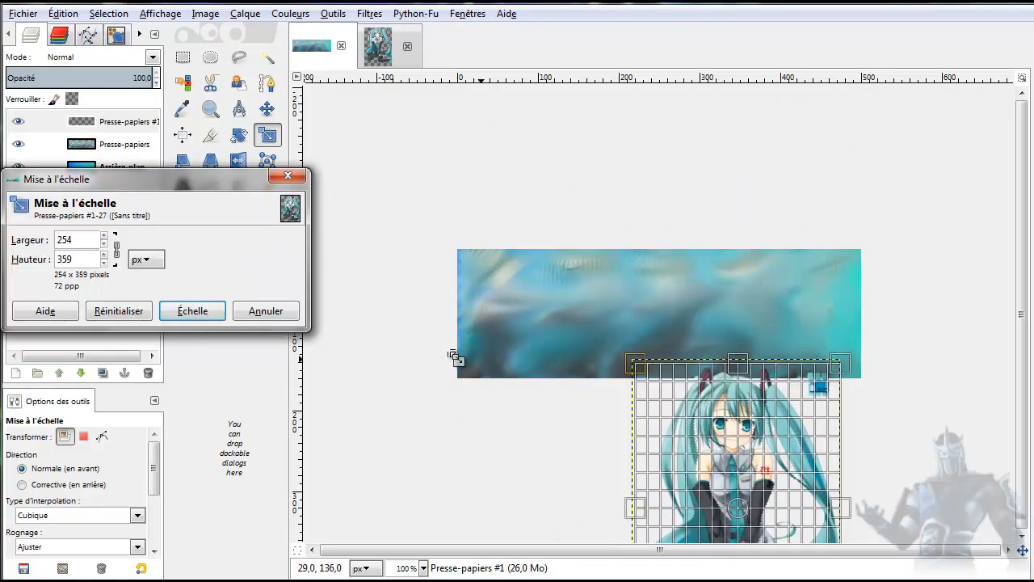
left_click(200, 312)
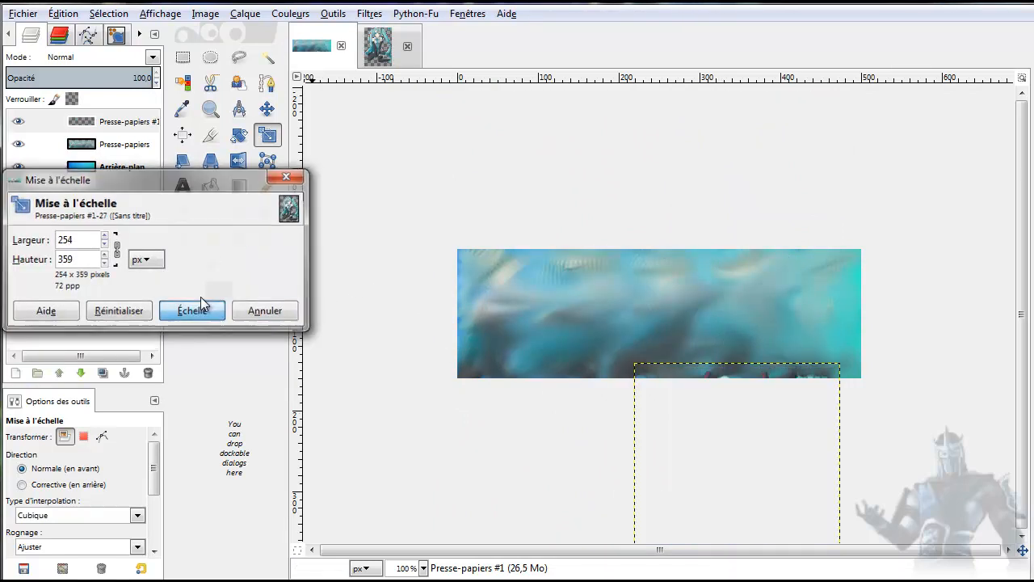
left_click(267, 108)
left_click_drag(723, 477, 648, 324)
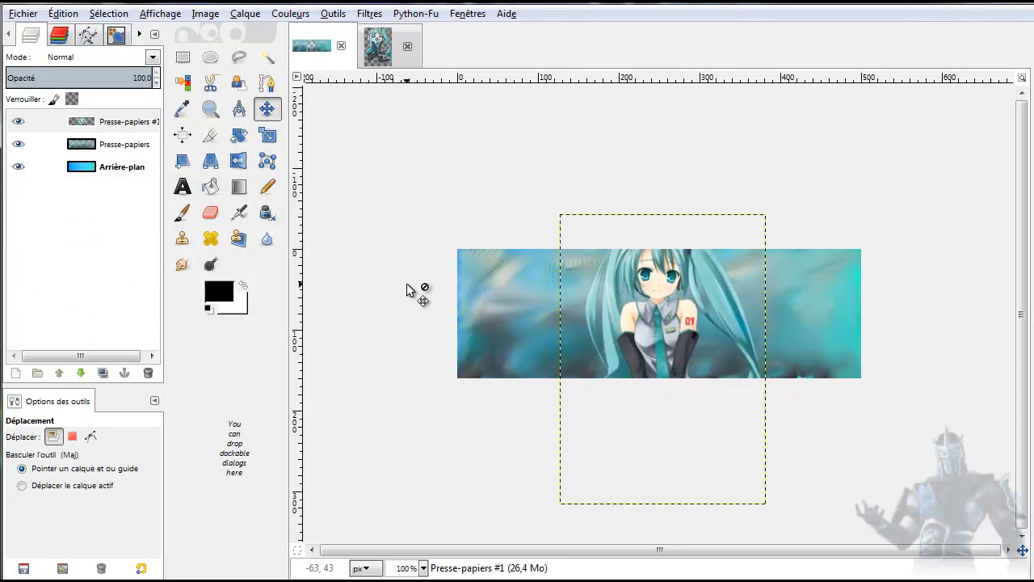
Step: Scale the Miku render to 211 x 297 px and move it up to the middle of the canvas
left_click(267, 135)
left_click_drag(544, 210, 592, 265)
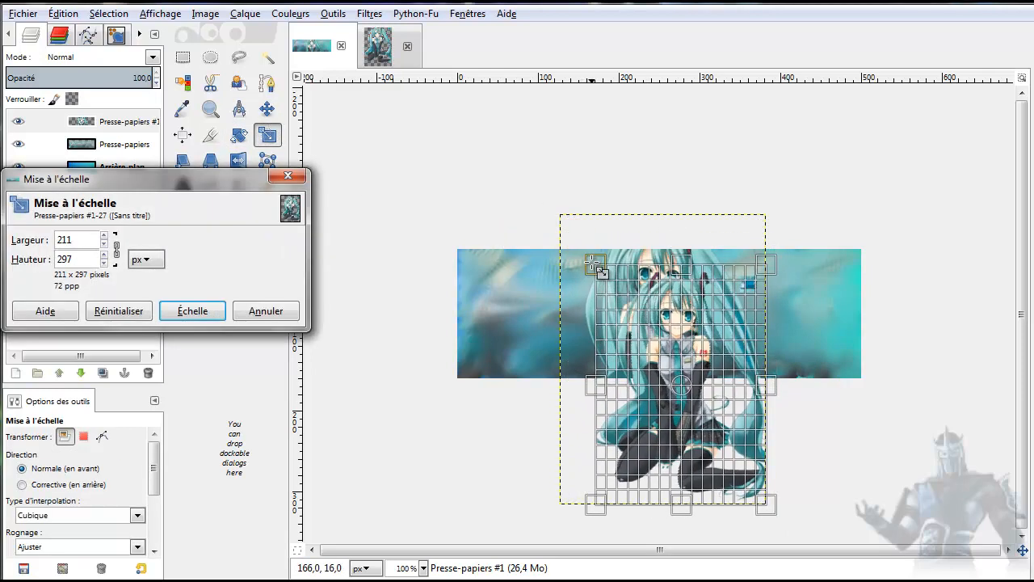
left_click(202, 315)
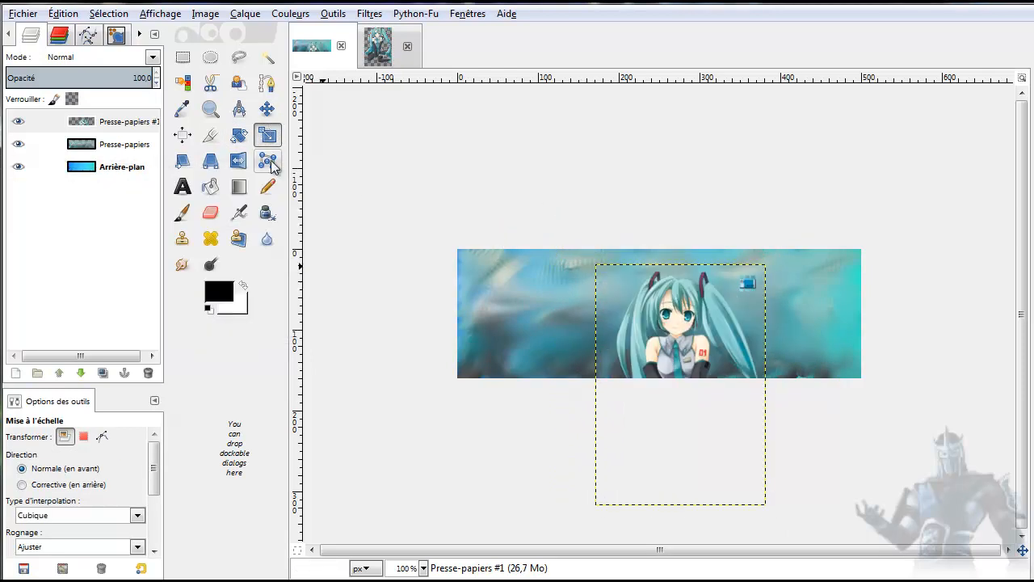
left_click(267, 108)
left_click_drag(673, 349, 657, 314)
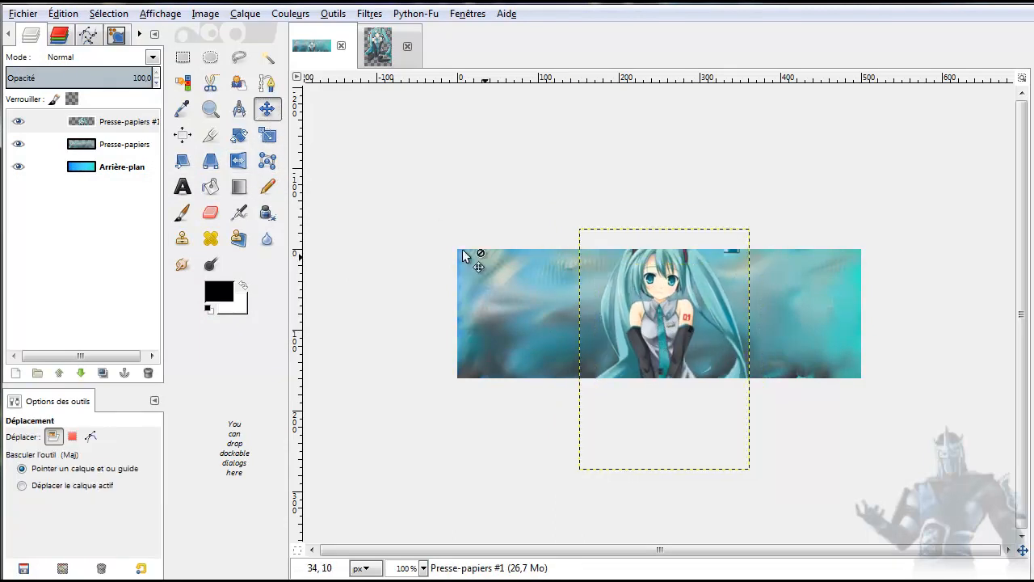
Step: Scale the render to 165 x 233 px and move it to mid-canvas so the head sits just inside the upper edge
left_click(267, 137)
left_click_drag(587, 238, 622, 287)
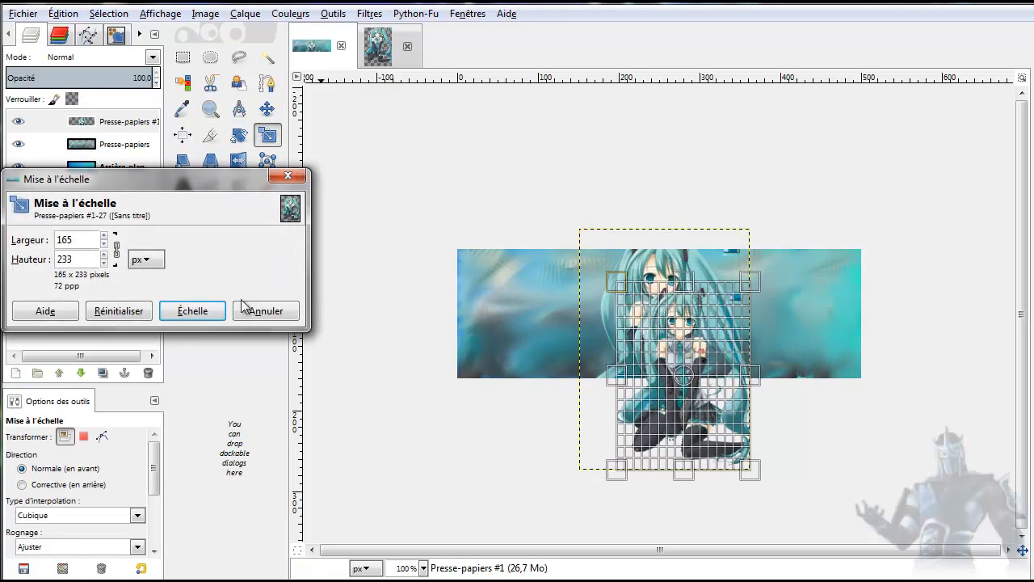
left_click(212, 312)
left_click(267, 109)
left_click_drag(664, 348, 635, 306)
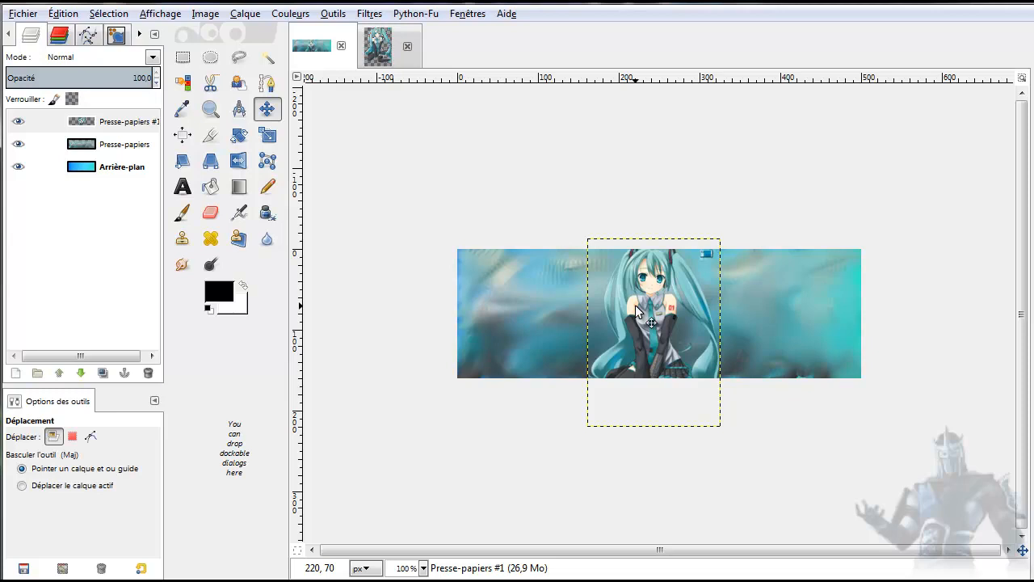
Step: Duplicate the render layer, hide the copy and make the original render layer active
right_click(115, 121)
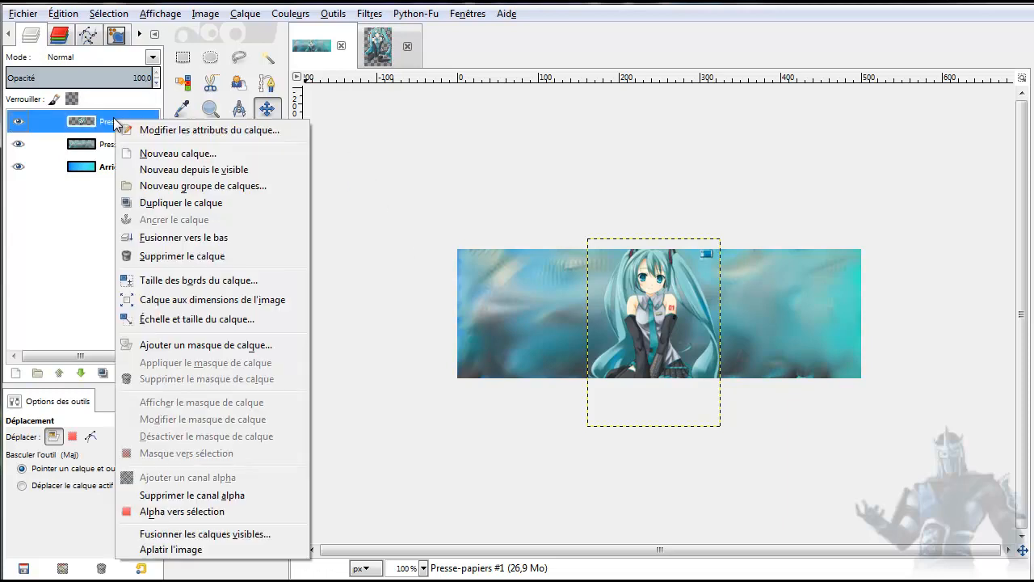
left_click(191, 205)
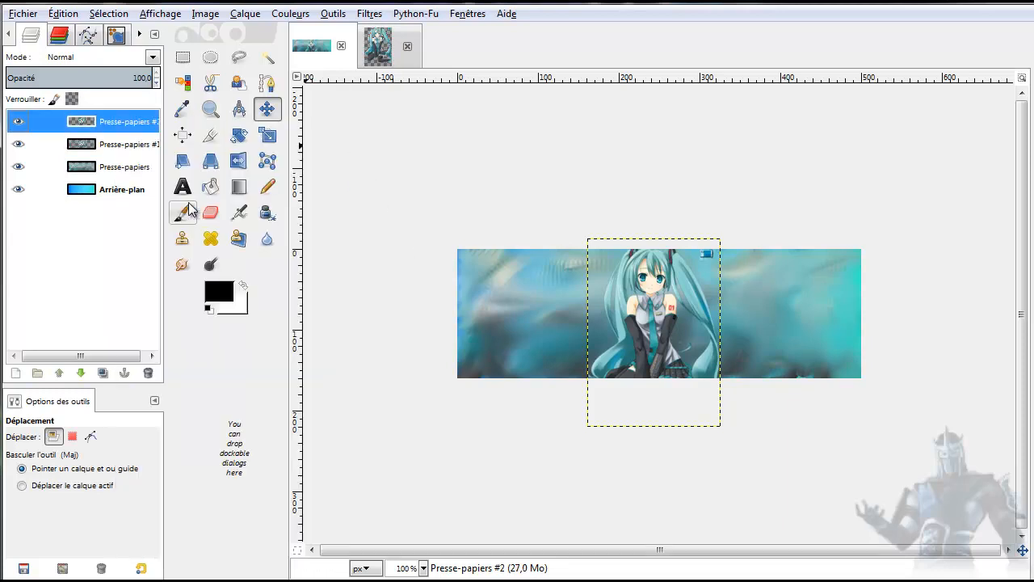
left_click(127, 151)
left_click(18, 121)
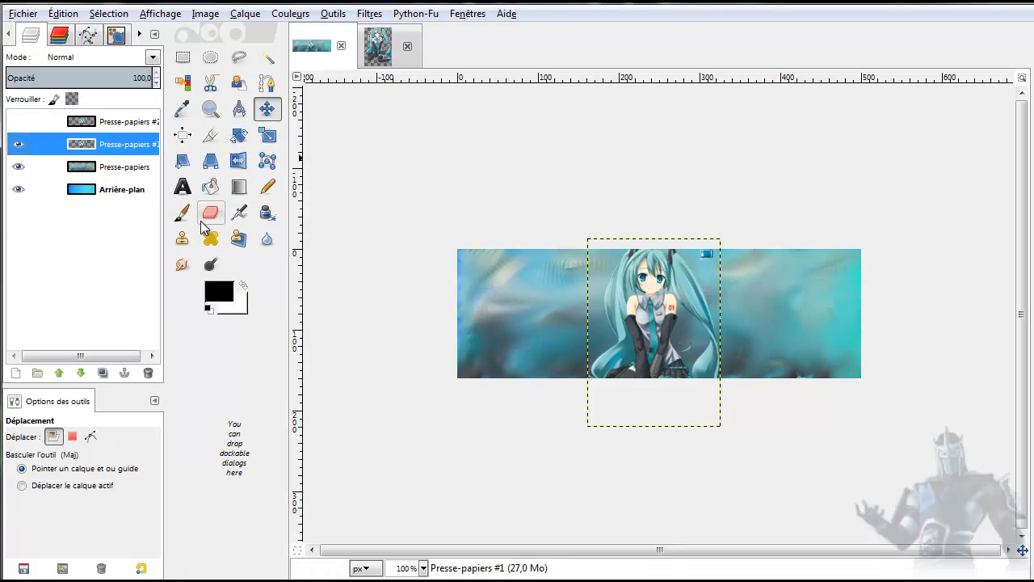
Step: Set the Smudge tool's brush size to 22.26
left_click(182, 265)
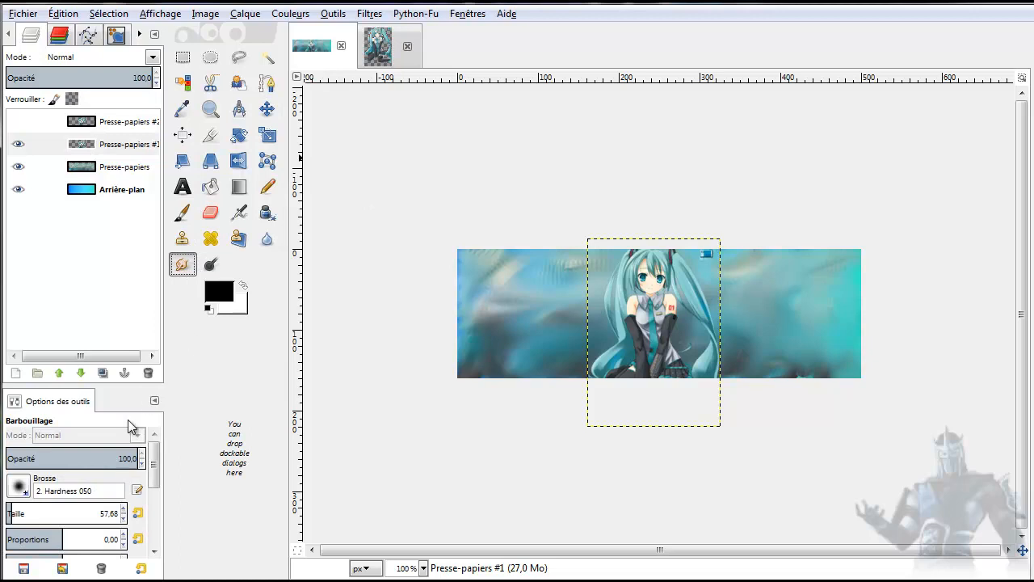
left_click(123, 520)
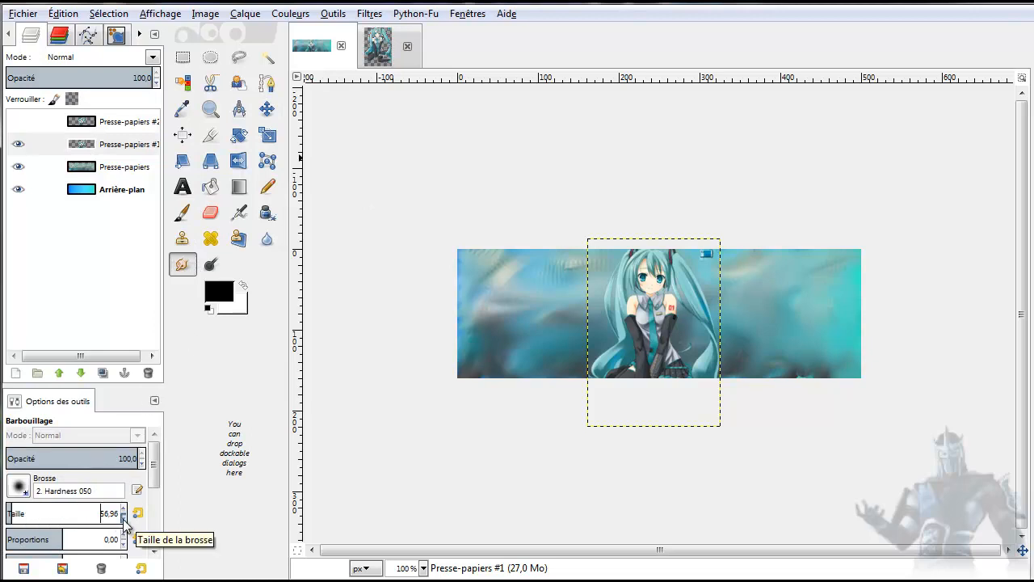
left_click(15, 512)
left_click_drag(14, 512, 8, 512)
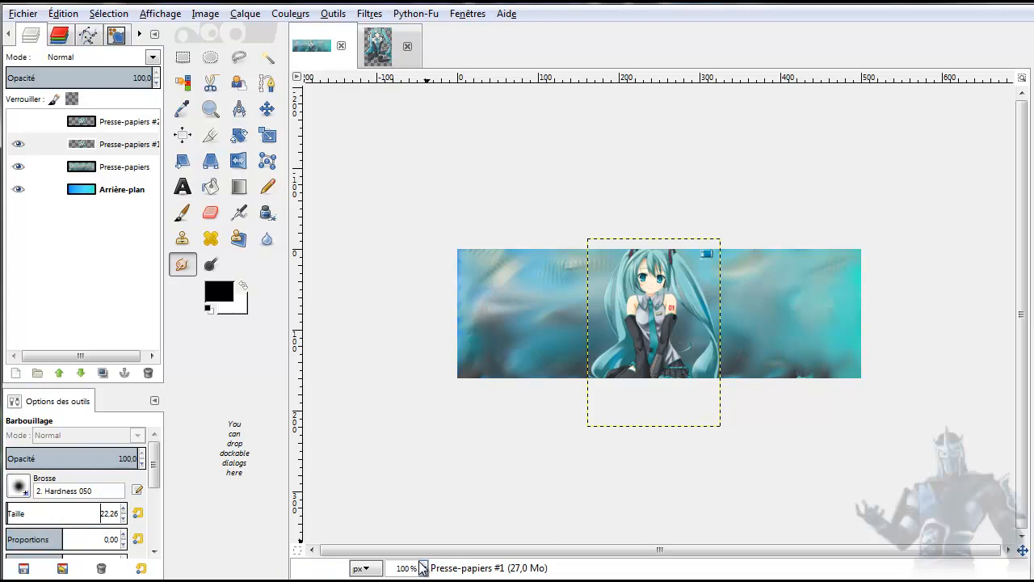
Step: Smudge the outline of Miku's left-hand hair strand and the lower part of the right-hand one on the original render layer
left_click(408, 499)
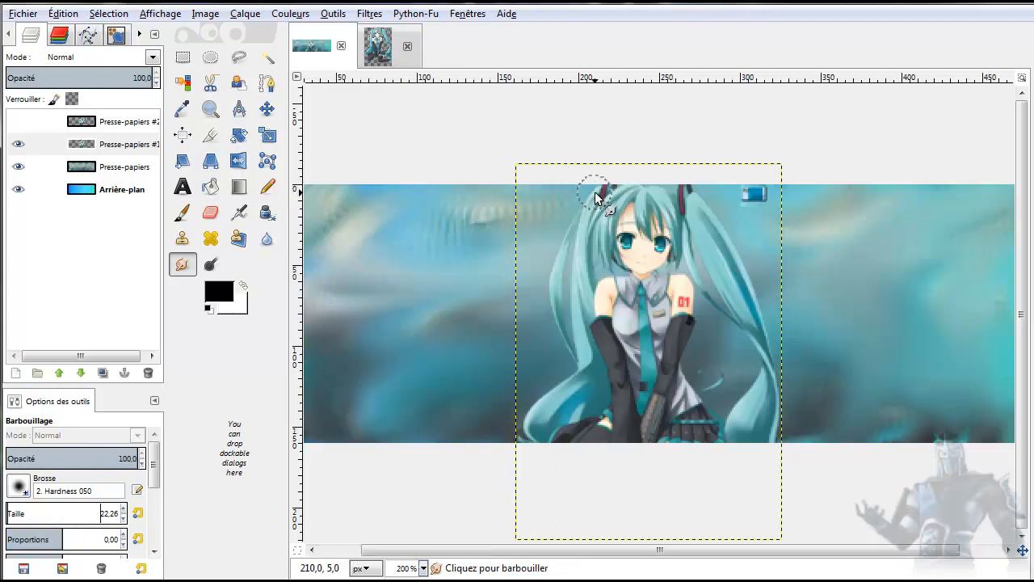
left_click(127, 139)
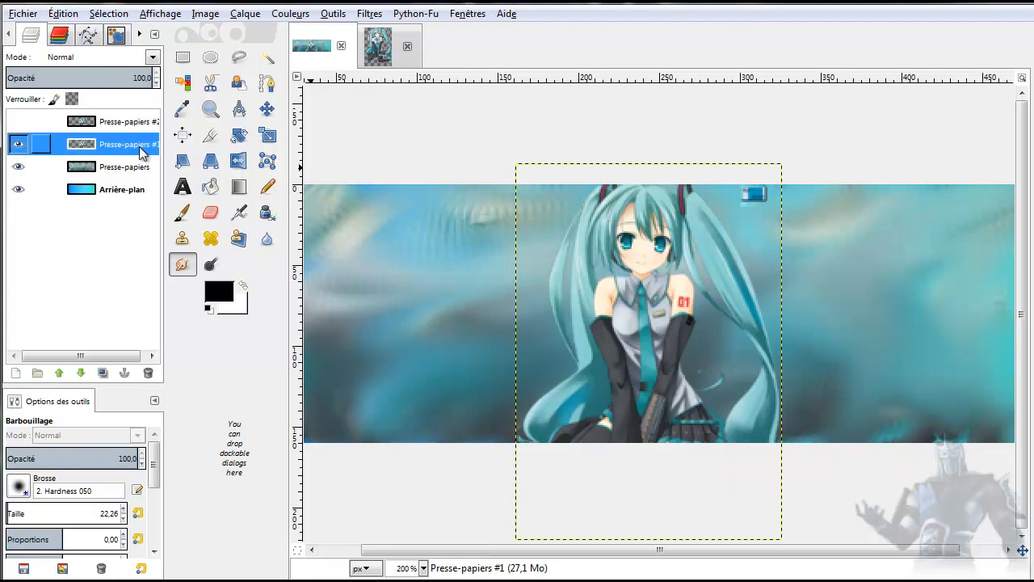
left_click(593, 192)
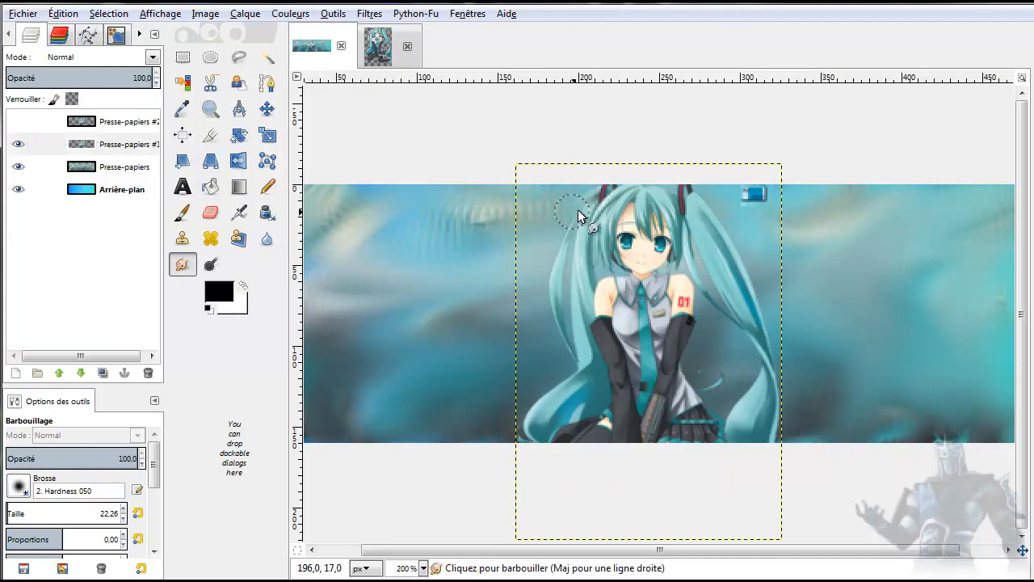
mouse_move(550, 266)
left_mouse_down()
mouse_move(548, 314)
mouse_move(564, 319)
mouse_move(561, 335)
mouse_move(558, 310)
mouse_move(566, 360)
mouse_move(577, 359)
mouse_move(559, 366)
mouse_move(572, 371)
mouse_move(568, 383)
mouse_move(548, 385)
mouse_move(573, 365)
mouse_move(573, 381)
mouse_move(520, 434)
left_mouse_up()
left_click_drag(763, 431, 721, 430)
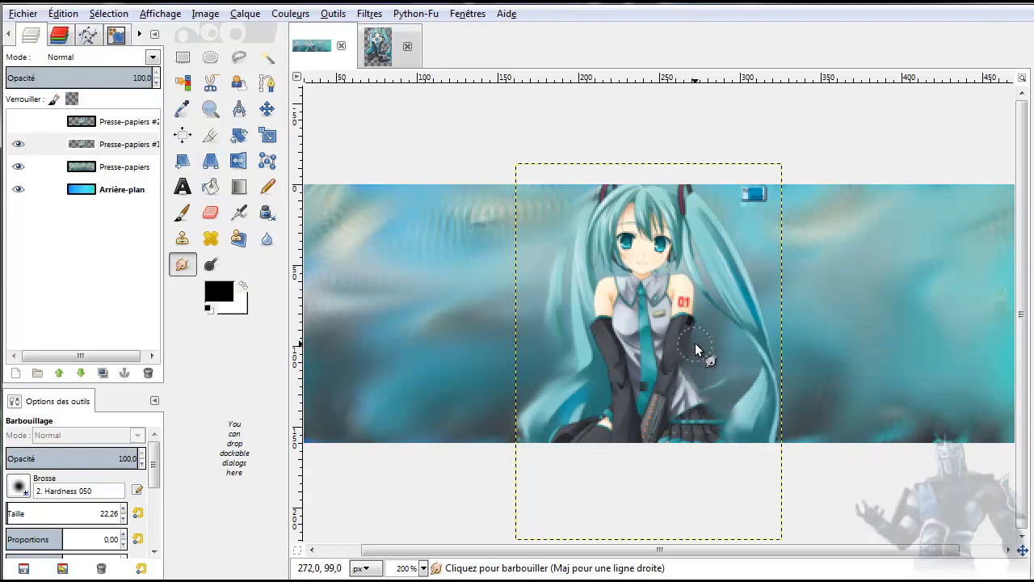
Step: Smudge the edges around the arm with the 01 mark and up the right-hand hair strand, undoing a stray stroke
mouse_move(698, 305)
left_mouse_down()
mouse_move(695, 282)
mouse_move(678, 265)
mouse_move(699, 282)
left_mouse_up()
key("ctrl+z")
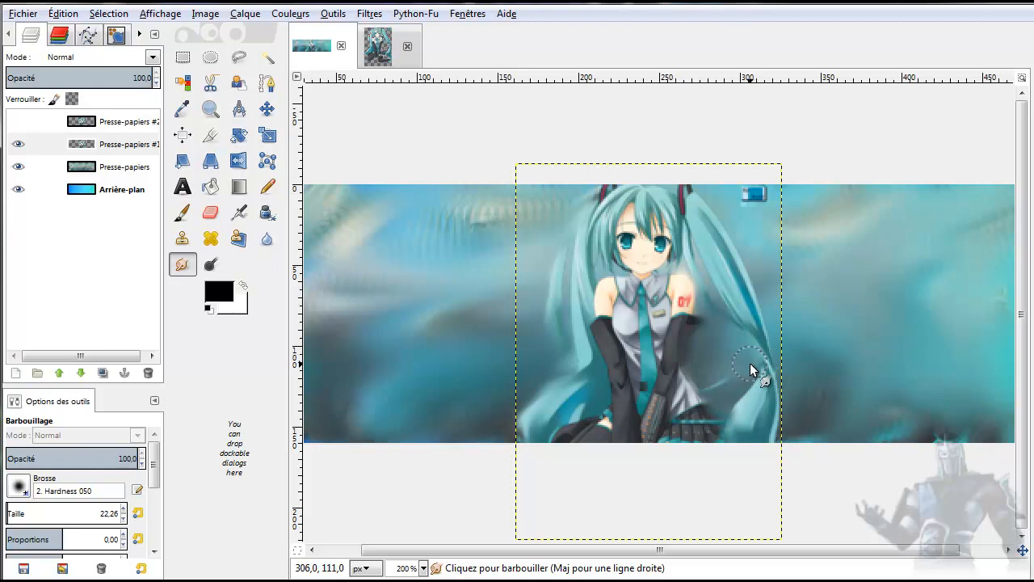
mouse_move(762, 366)
left_mouse_down()
mouse_move(732, 404)
mouse_move(769, 420)
mouse_move(776, 437)
mouse_move(770, 370)
mouse_move(779, 362)
mouse_move(767, 351)
mouse_move(778, 338)
mouse_move(759, 330)
mouse_move(770, 314)
mouse_move(749, 289)
left_mouse_up()
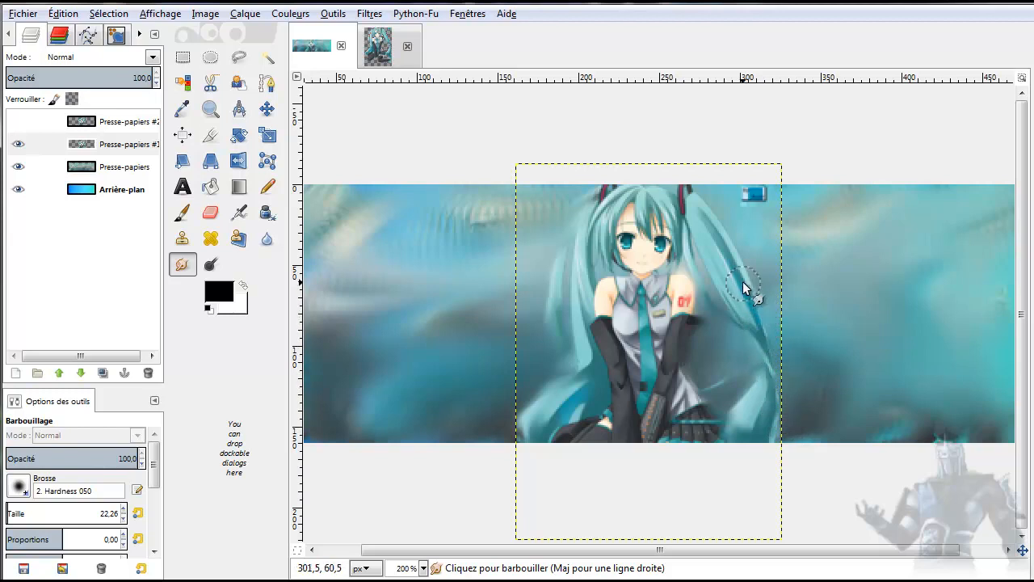
mouse_move(707, 216)
left_mouse_down()
mouse_move(732, 232)
mouse_move(715, 226)
mouse_move(755, 285)
mouse_move(718, 278)
mouse_move(697, 239)
mouse_move(716, 291)
mouse_move(693, 257)
mouse_move(710, 289)
mouse_move(720, 282)
mouse_move(717, 305)
mouse_move(697, 186)
left_mouse_up()
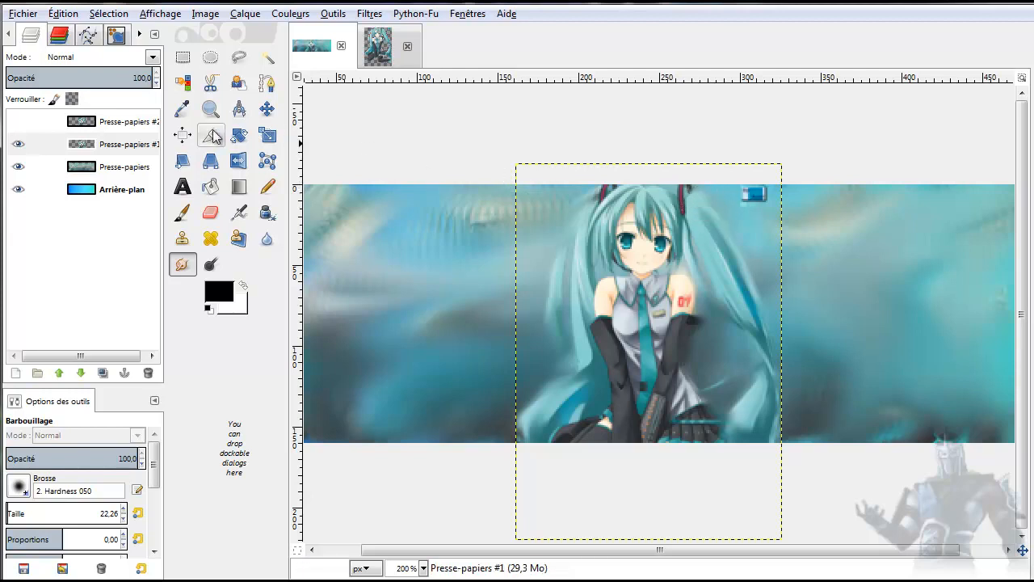
Step: Show the hidden render copy again and set its blend mode to Éclaircir
left_click(28, 120)
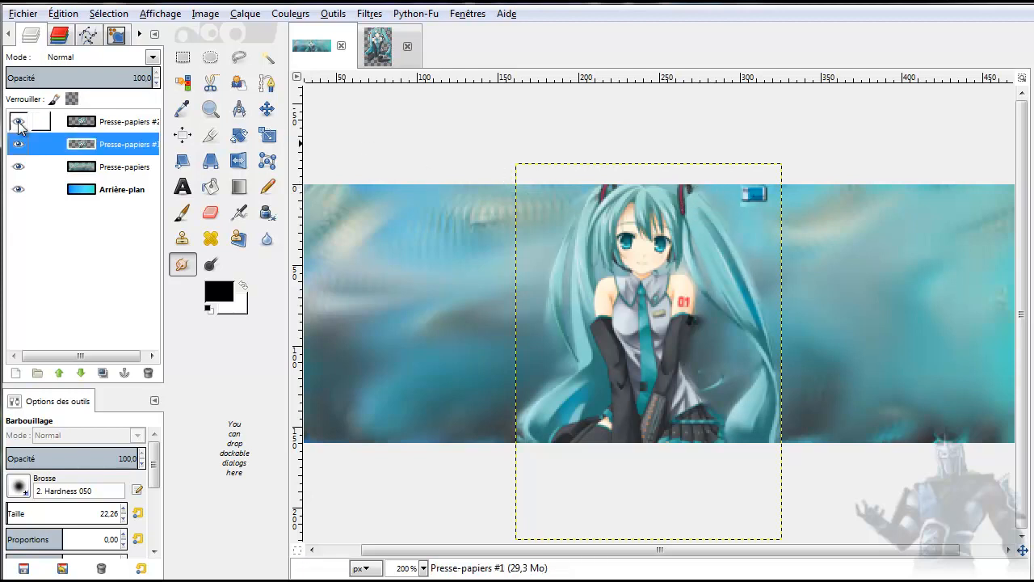
left_click(126, 123)
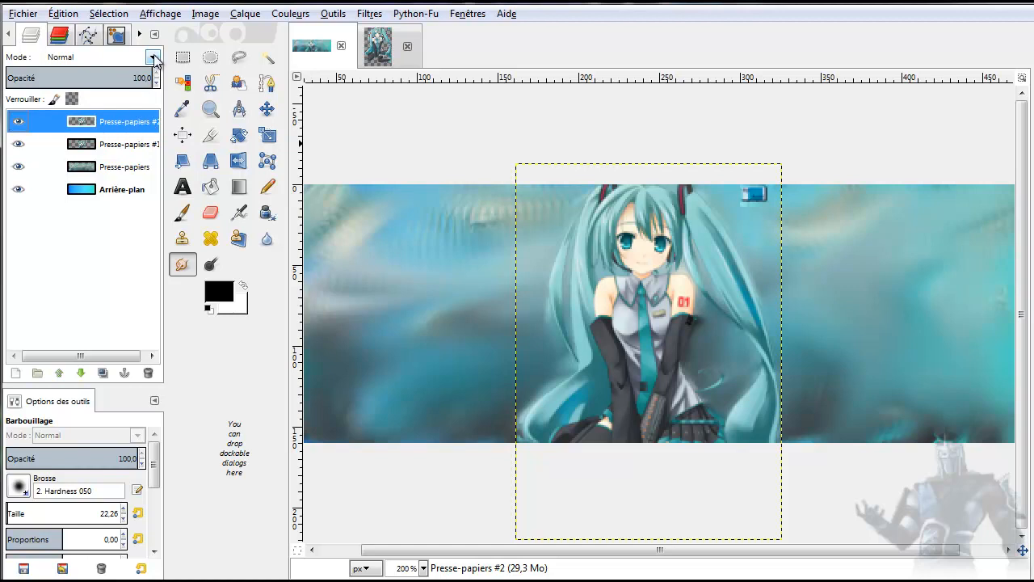
left_click(152, 56)
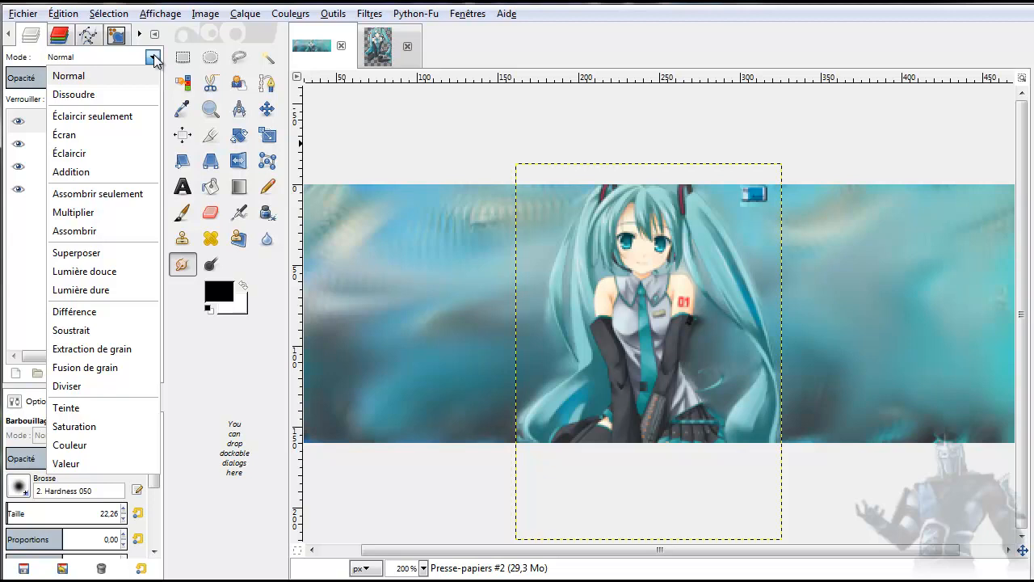
left_click(112, 154)
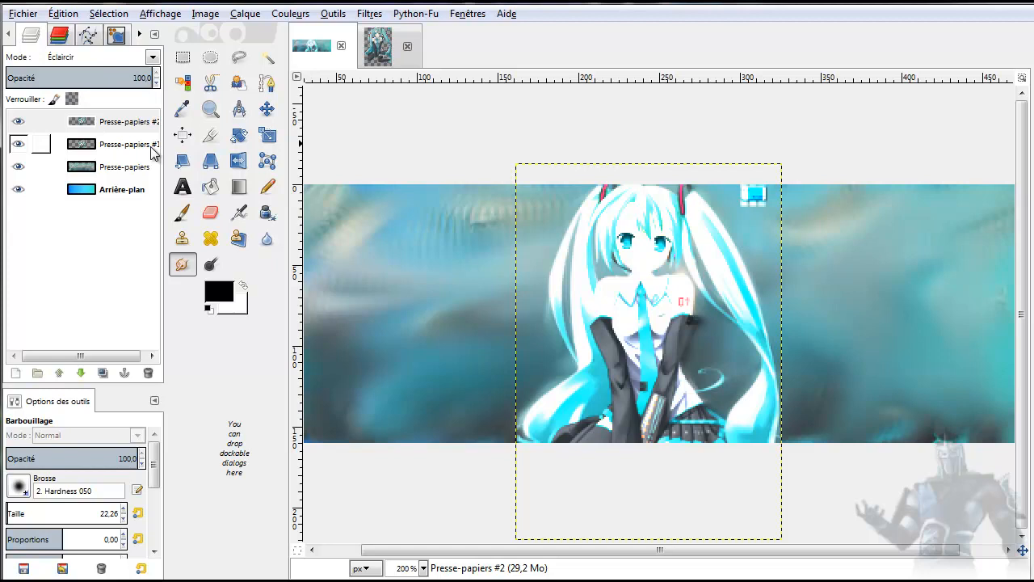
Step: Duplicate the Éclaircir render layer and set the new copy's blend mode to Normal
left_click(117, 132)
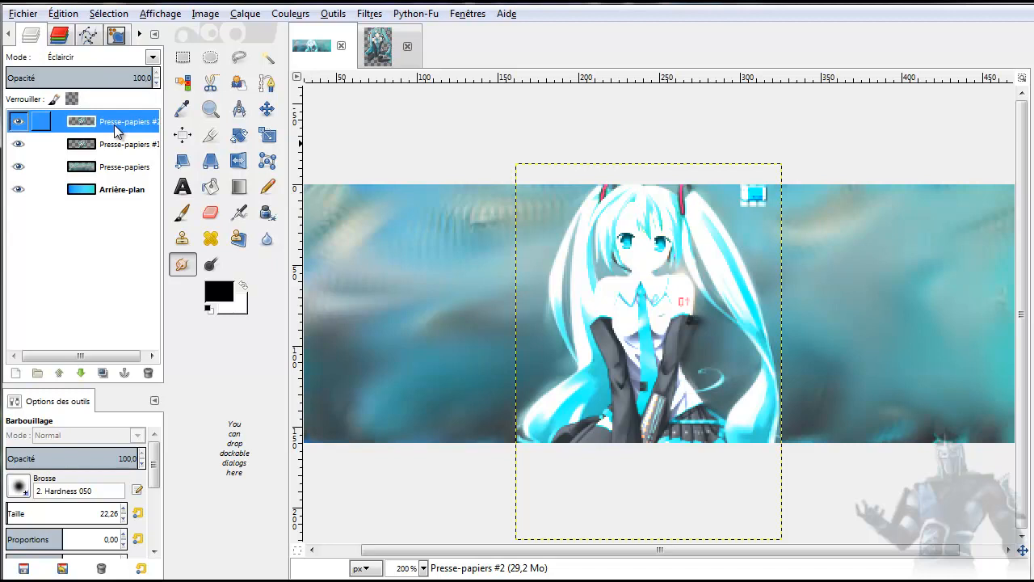
right_click(117, 130)
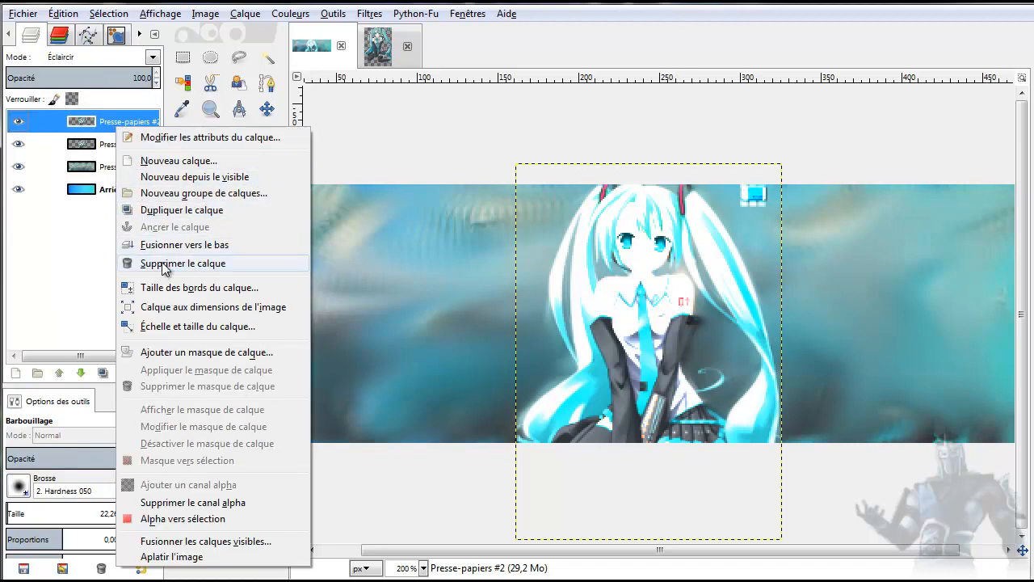
left_click(169, 210)
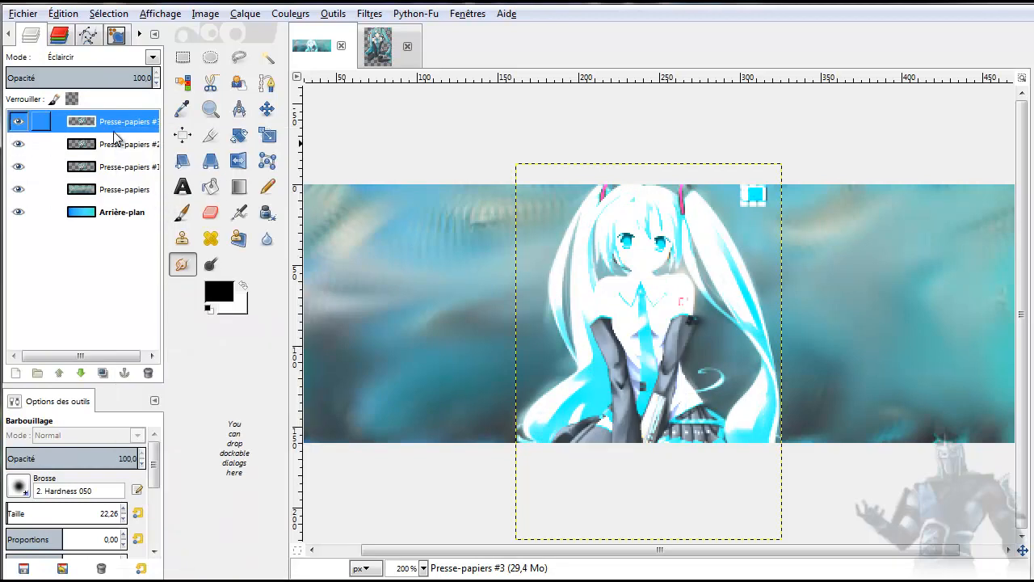
left_click(147, 60)
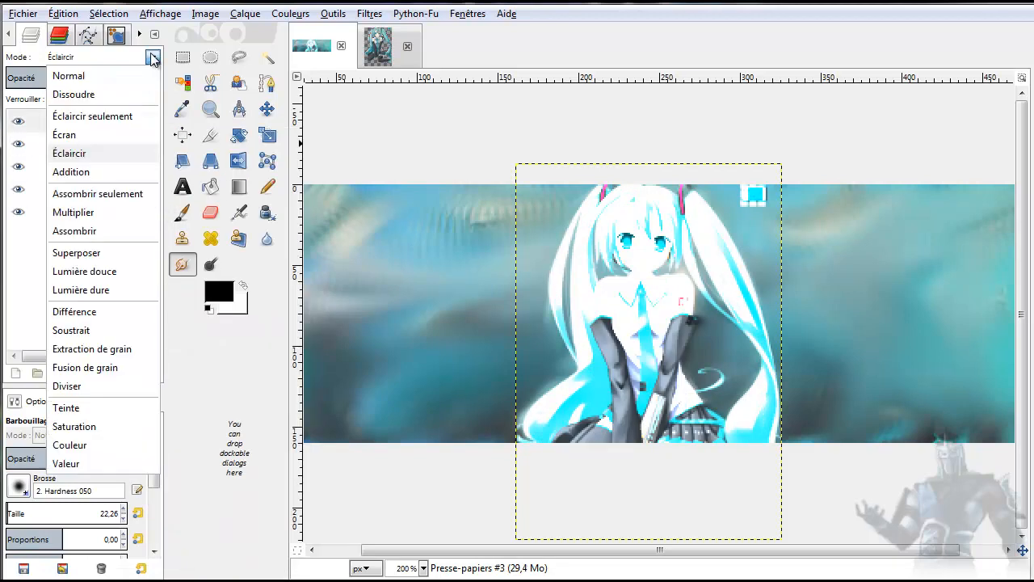
left_click(111, 78)
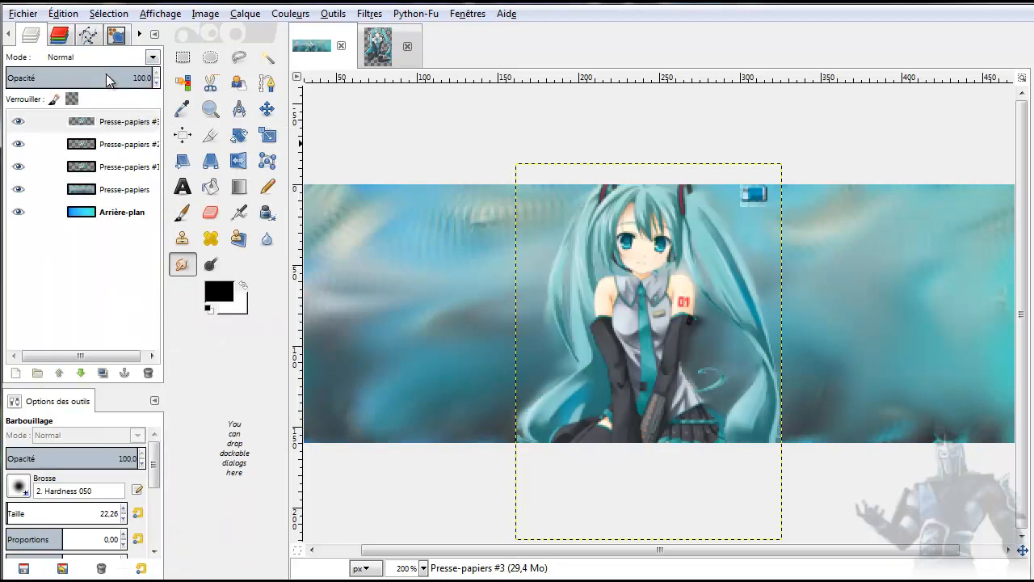
left_click(129, 130)
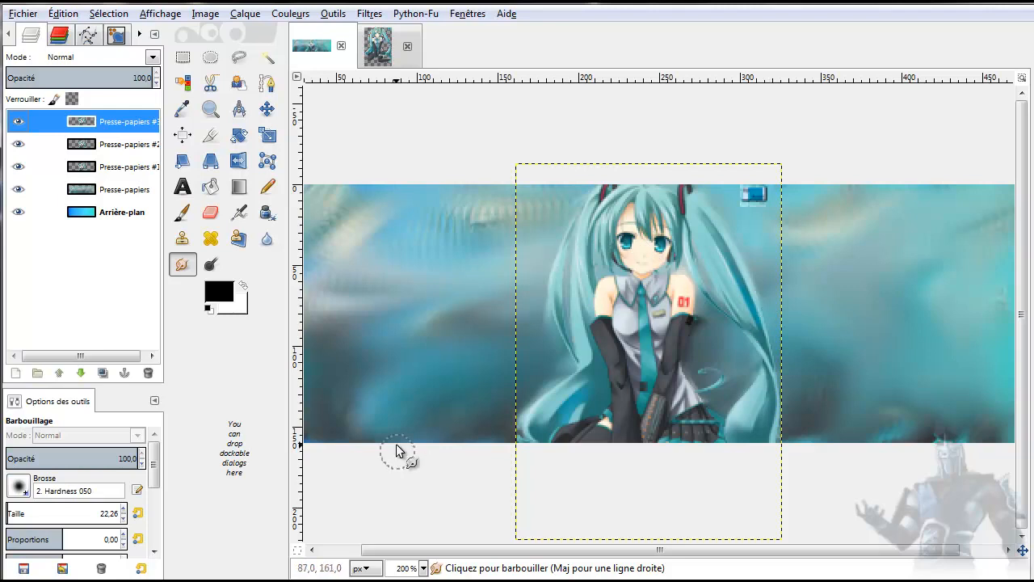
Step: Open the image stock1i.jpg from the signature Vocaloid Miku folder
left_click(17, 13)
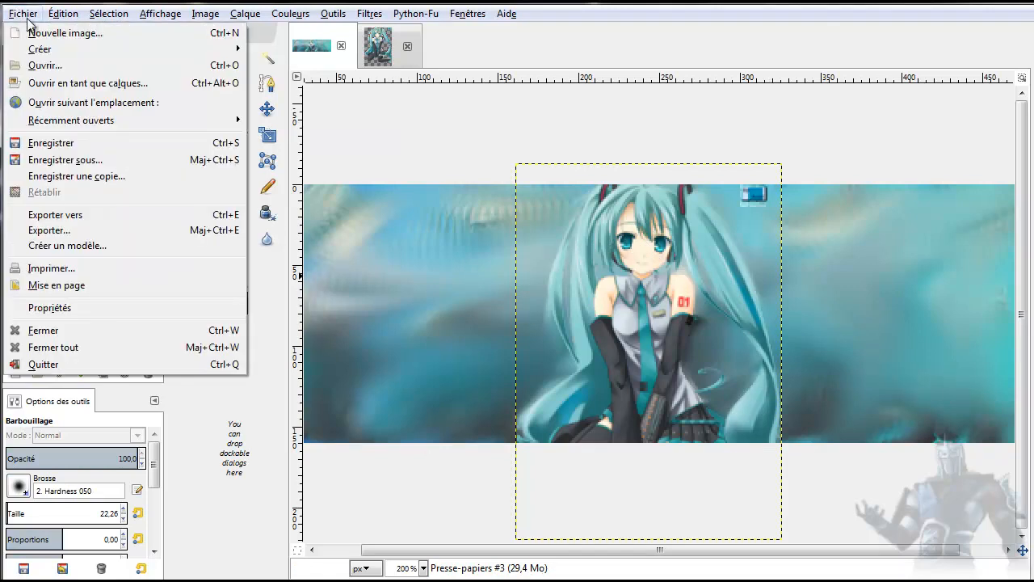
left_click(43, 65)
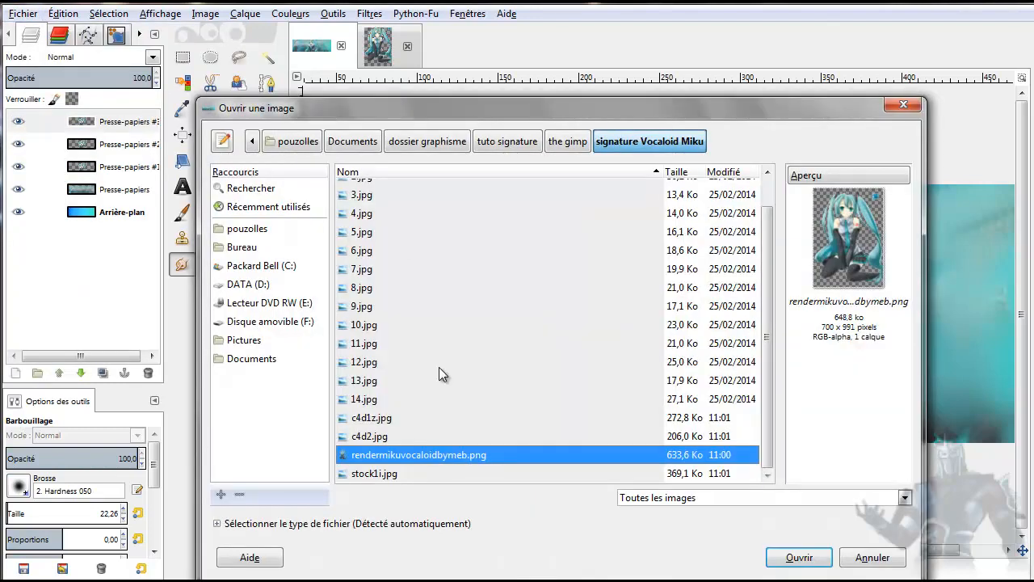
left_click(365, 477)
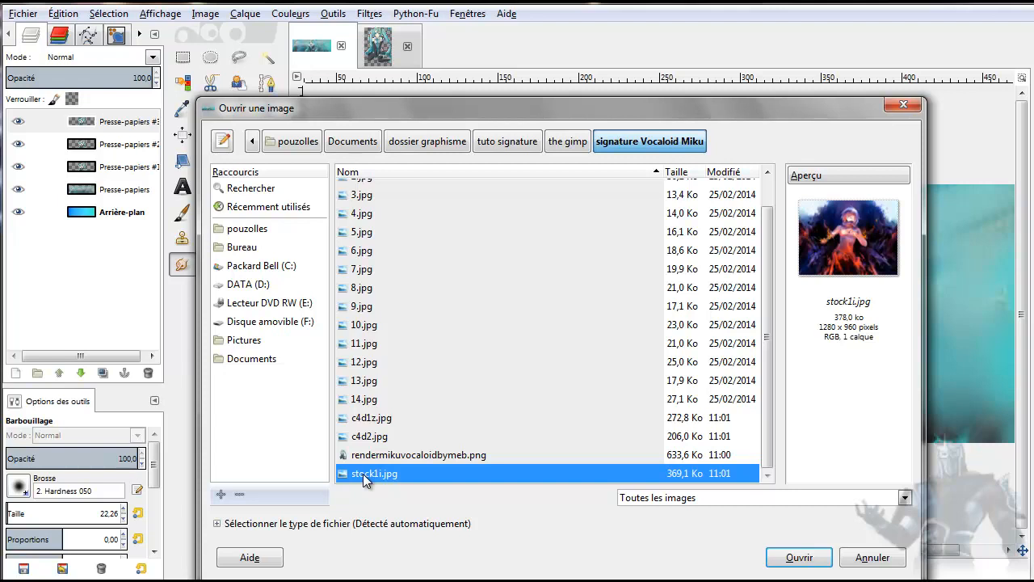
double_click(365, 473)
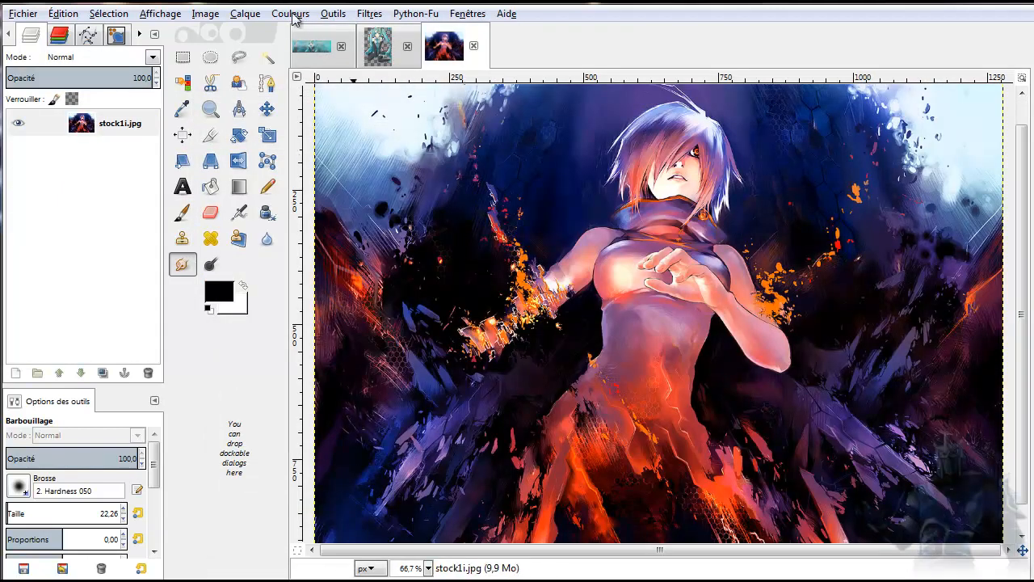
Step: Copy the whole stock1i.jpg image and paste it as a new layer in the signature image
left_click(68, 18)
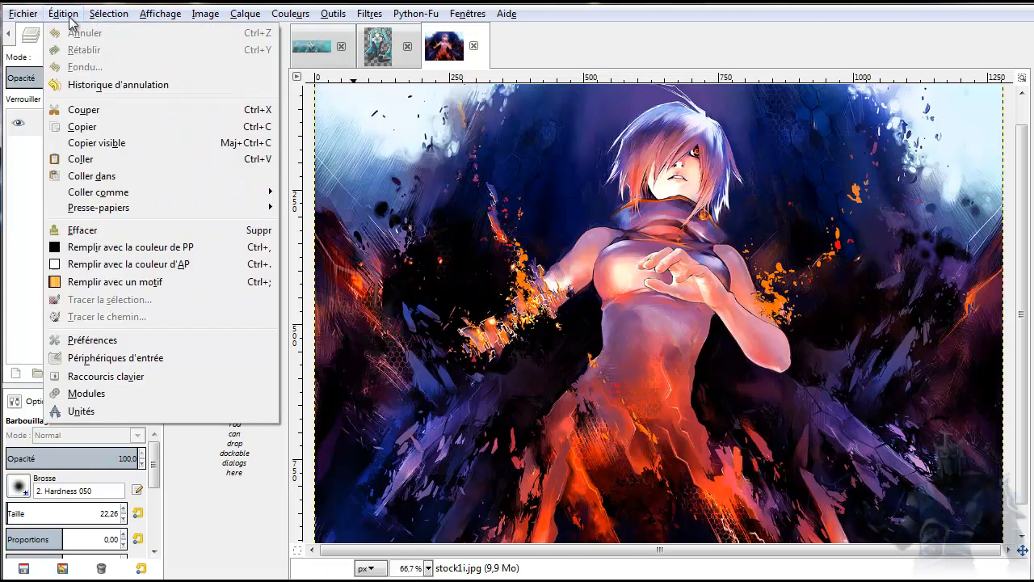
left_click(84, 134)
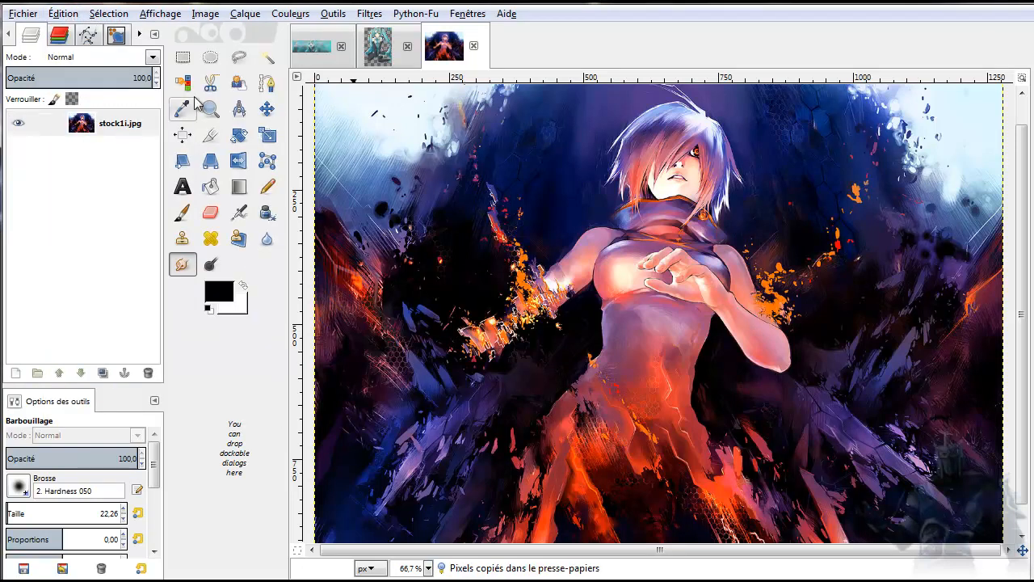
left_click(334, 47)
left_click(71, 16)
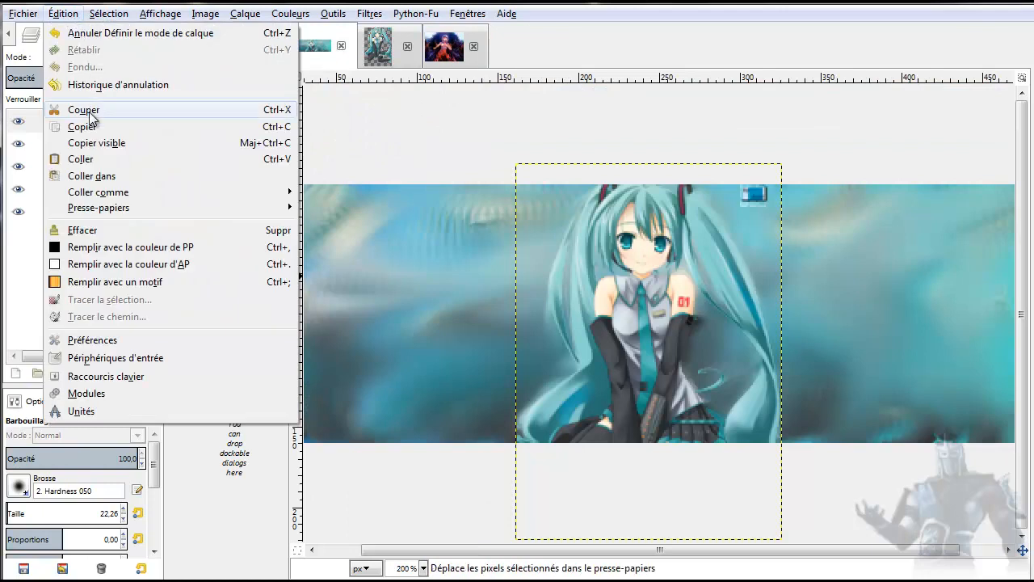
mouse_move(97, 194)
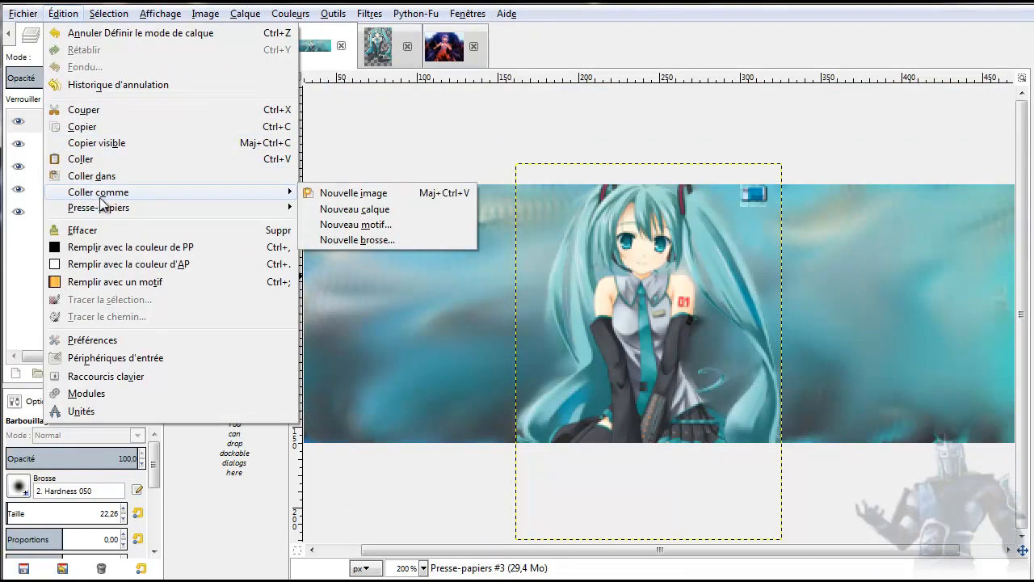
left_click(359, 209)
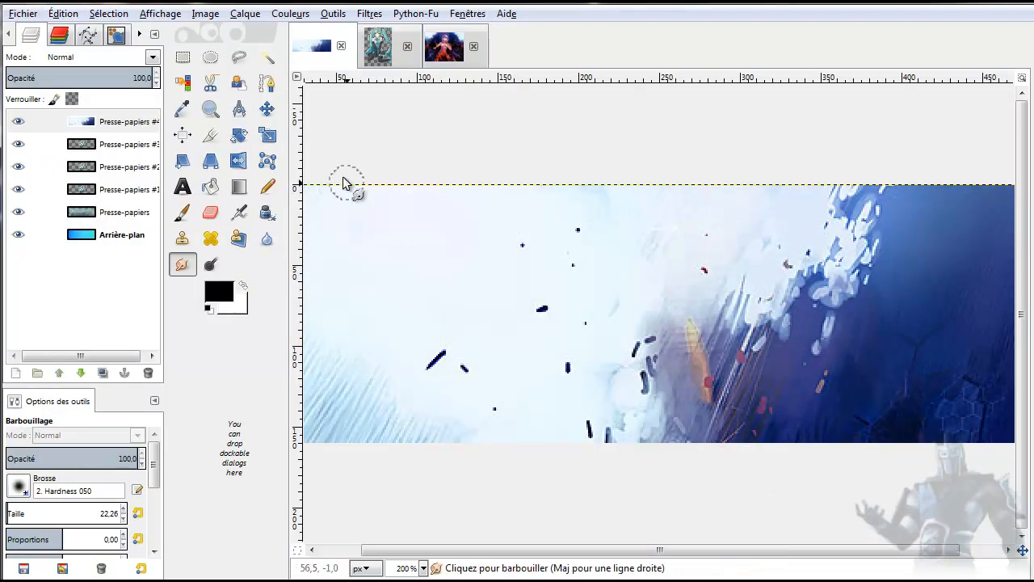
Step: Move the stock layer so its dark hexagon area covers the banner's left and its pale splash the right, and set its mode to Superposer
left_click_drag(748, 354, 370, 363)
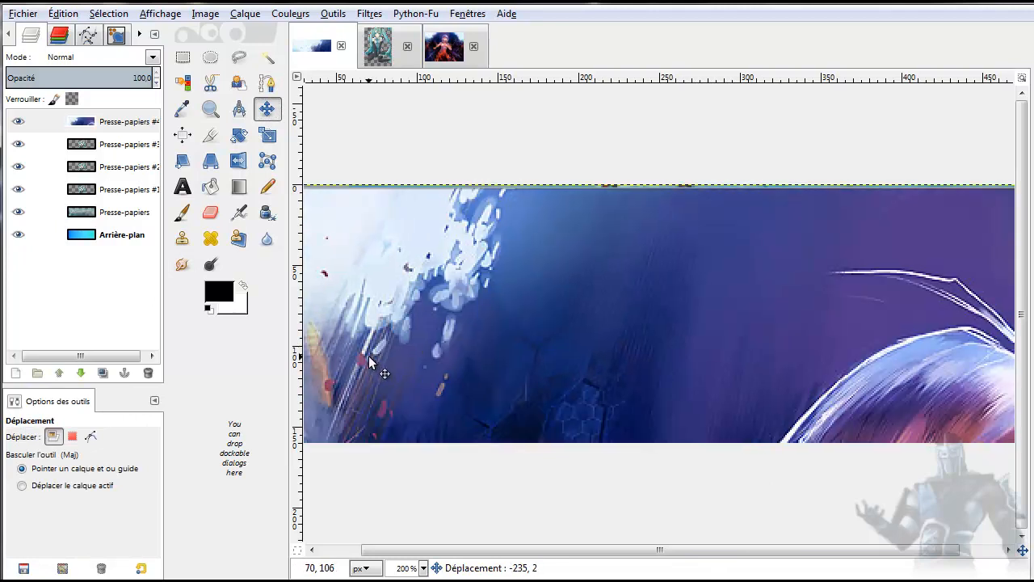
left_click_drag(817, 338, 284, 345)
left_click_drag(756, 293, 283, 141)
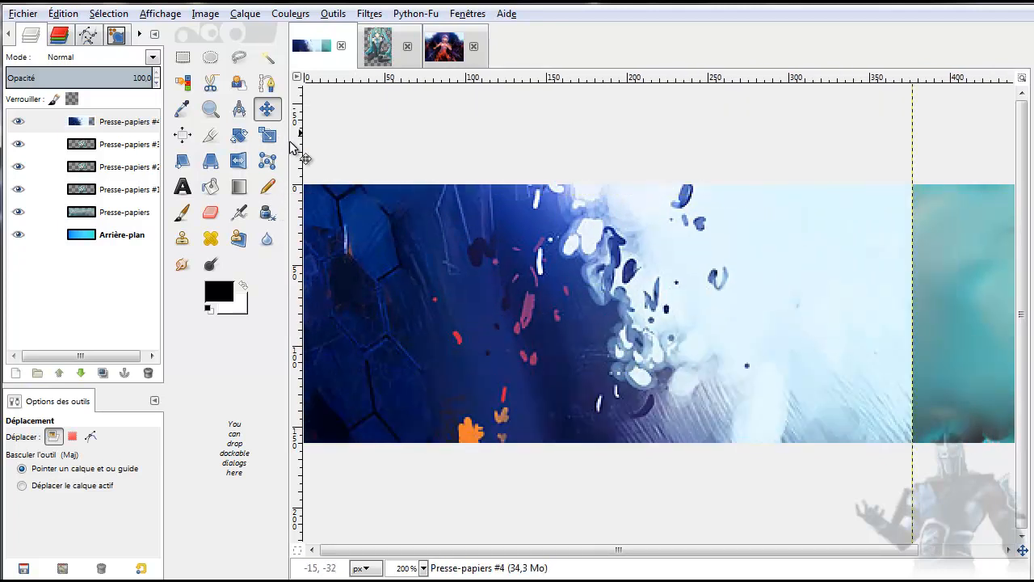
left_click_drag(575, 310, 673, 398)
left_click_drag(587, 334, 510, 83)
left_click_drag(669, 360, 753, 527)
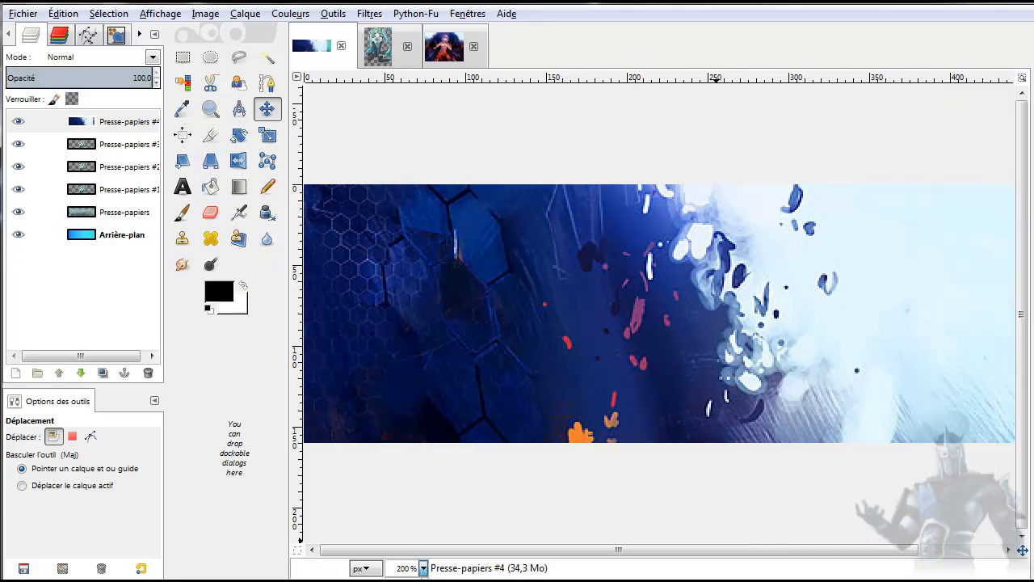
key("1")
left_click_drag(660, 339, 708, 338)
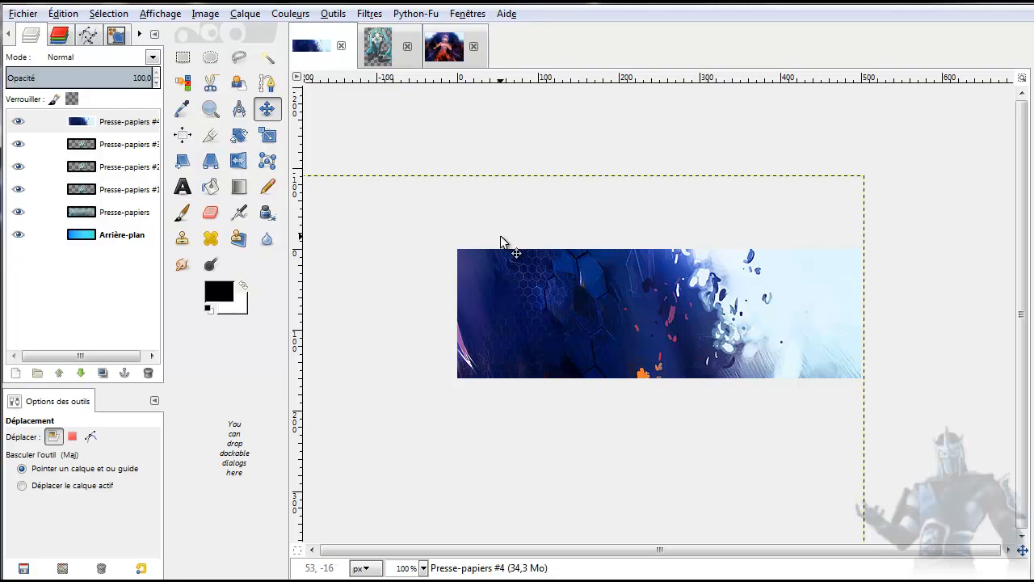
left_click(153, 58)
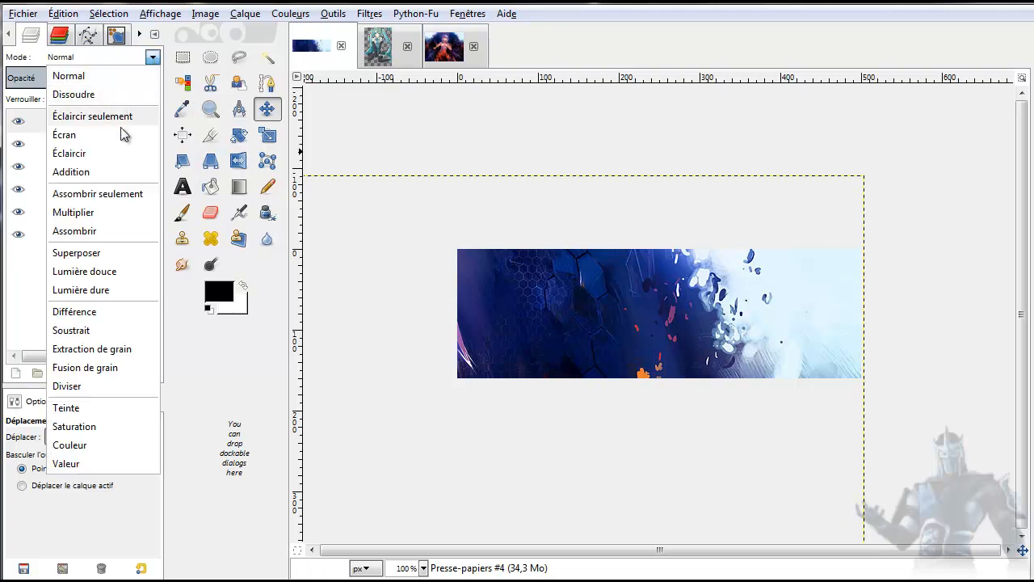
left_click(94, 260)
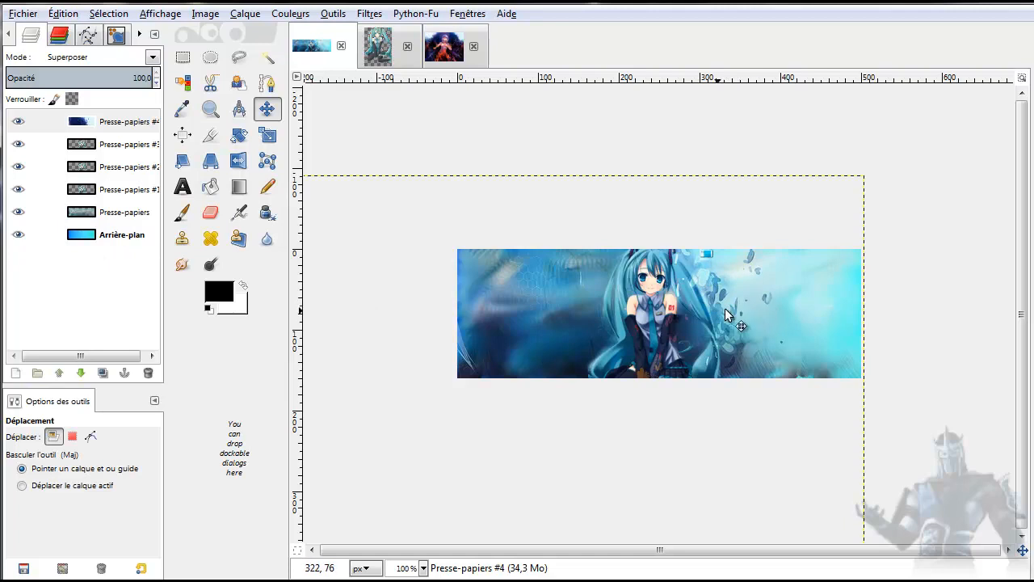
Step: Open the image c4d1z.jpg from the signature Vocaloid Miku folder
left_click(29, 15)
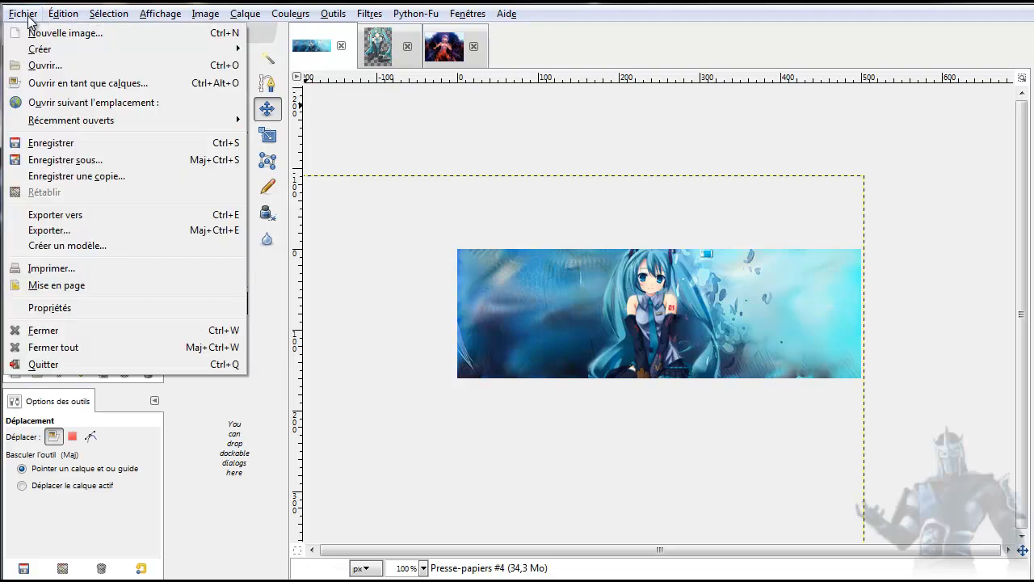
left_click(42, 67)
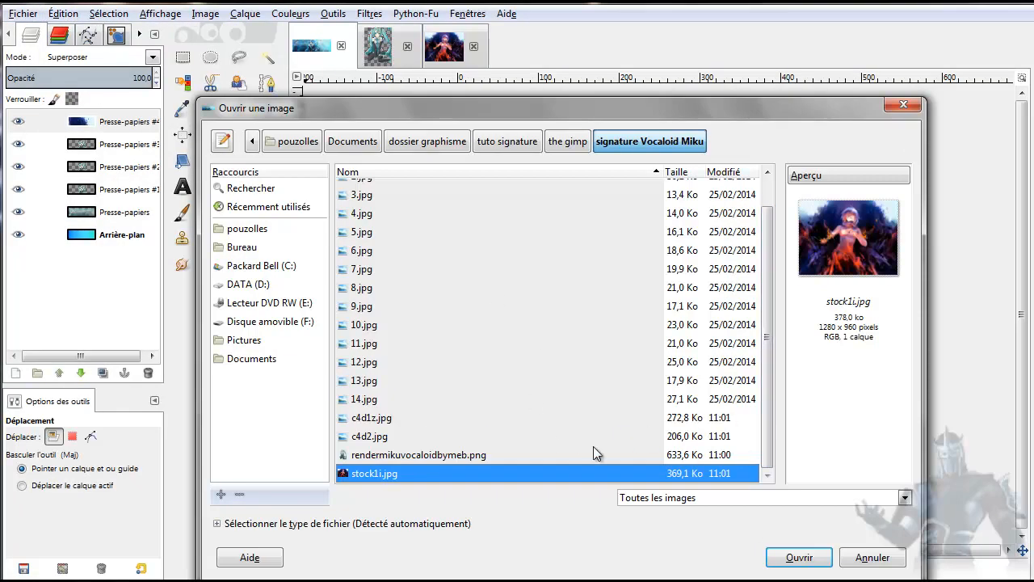
left_click(385, 419)
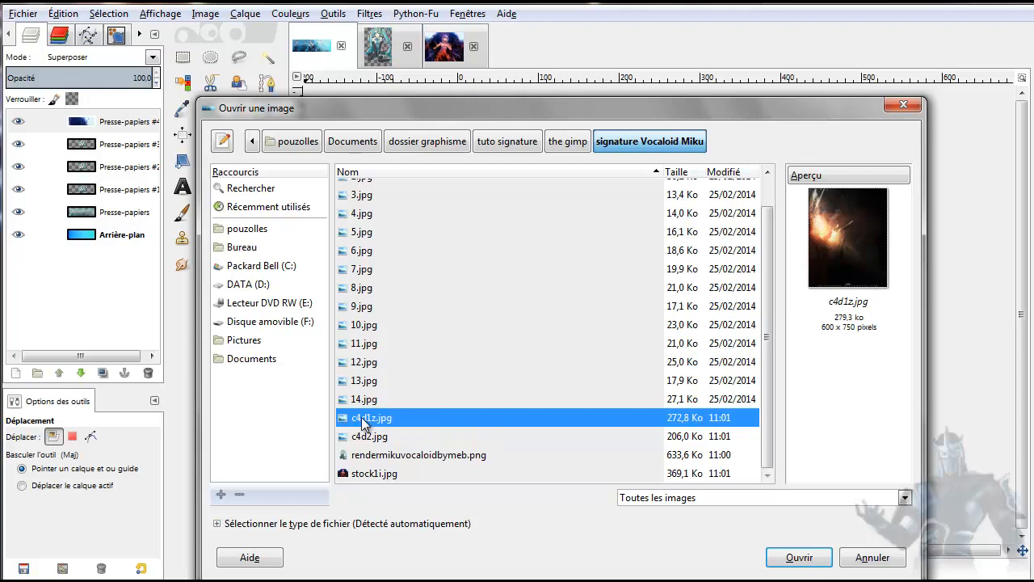
double_click(363, 419)
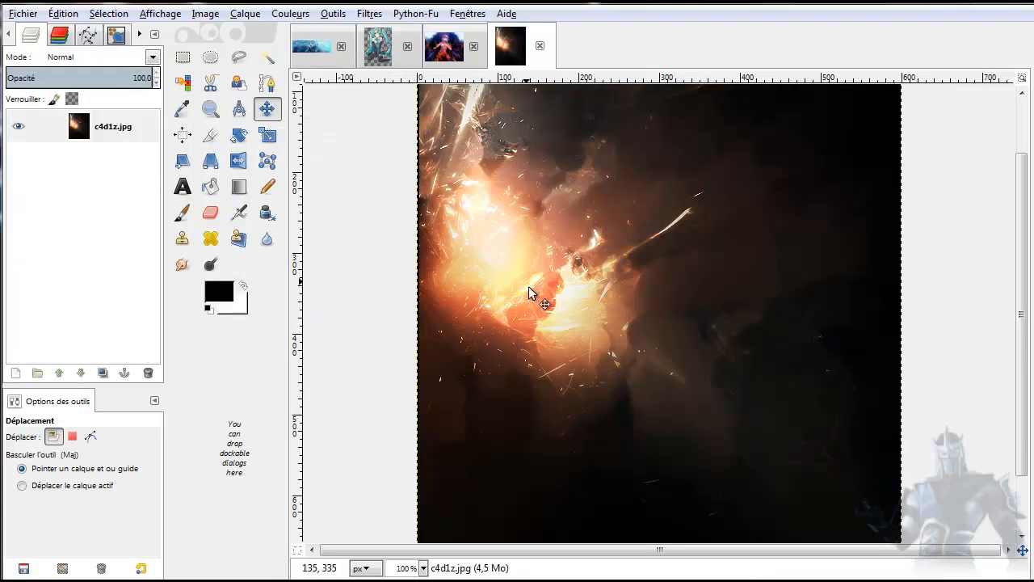
Step: Copy c4d1z.jpg into the signature as a new layer and move it up so the fiery glow fills the banner's left side
left_click(63, 14)
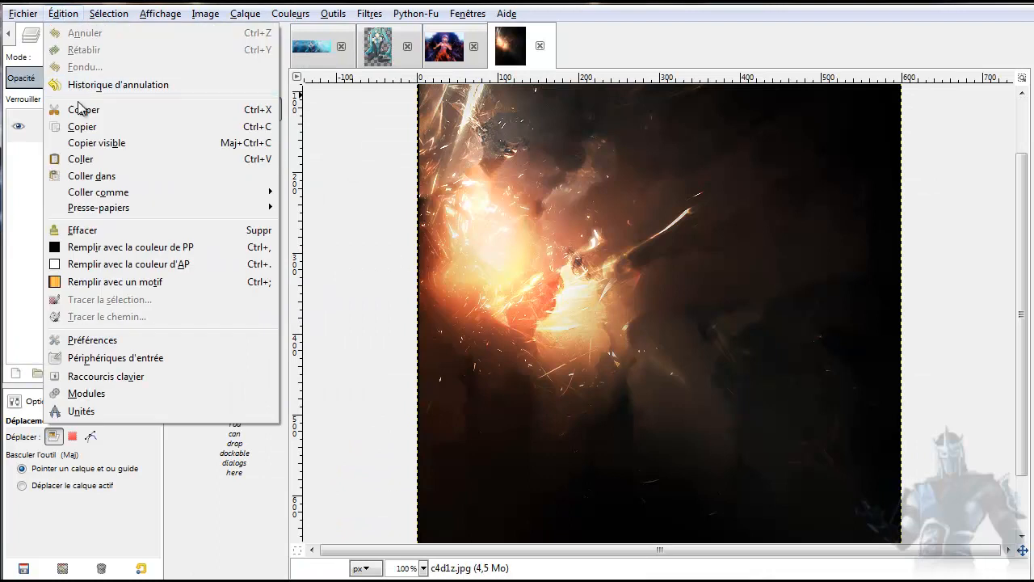
left_click(81, 129)
left_click(319, 61)
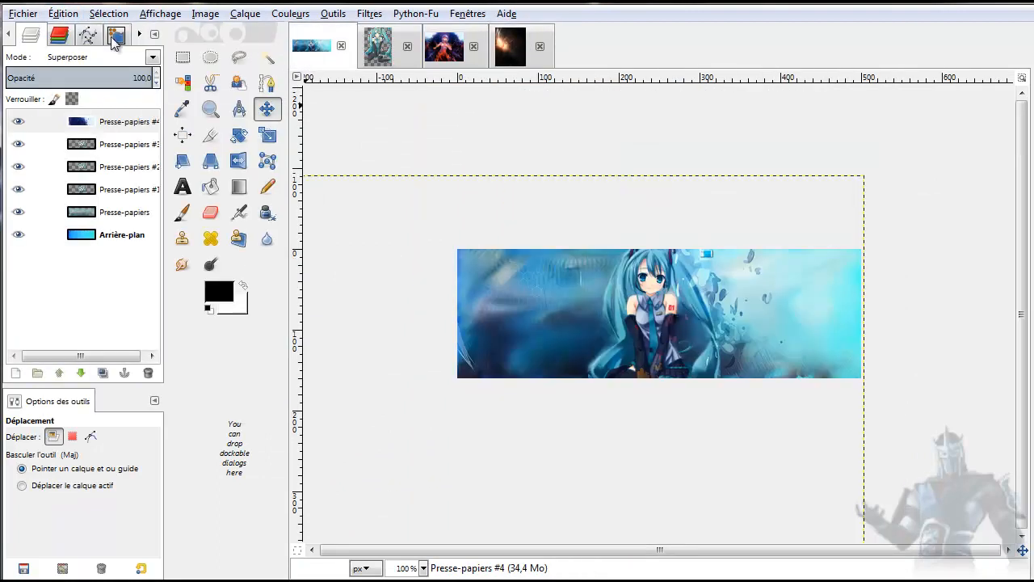
left_click(63, 13)
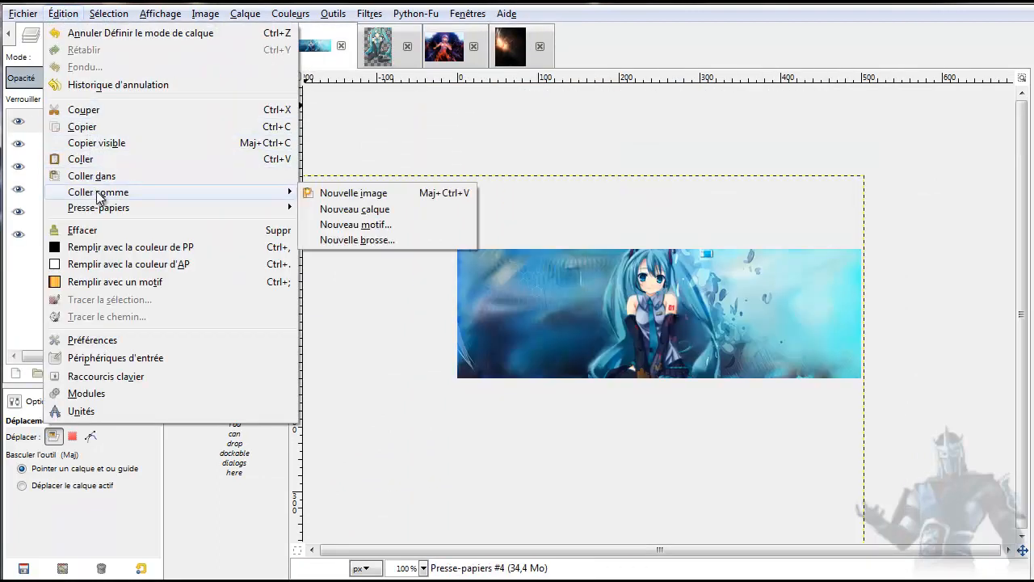
mouse_move(102, 194)
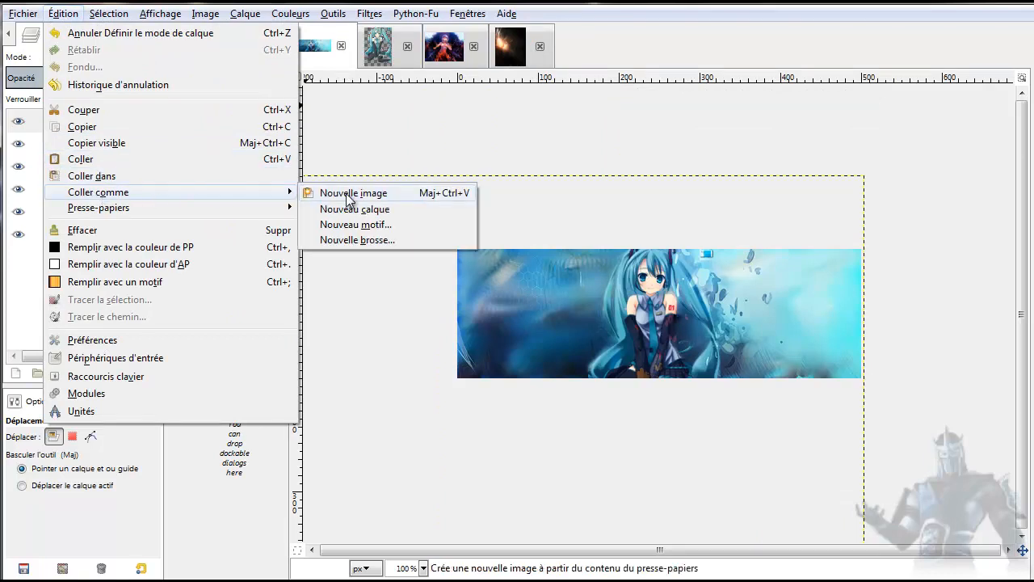
left_click(364, 212)
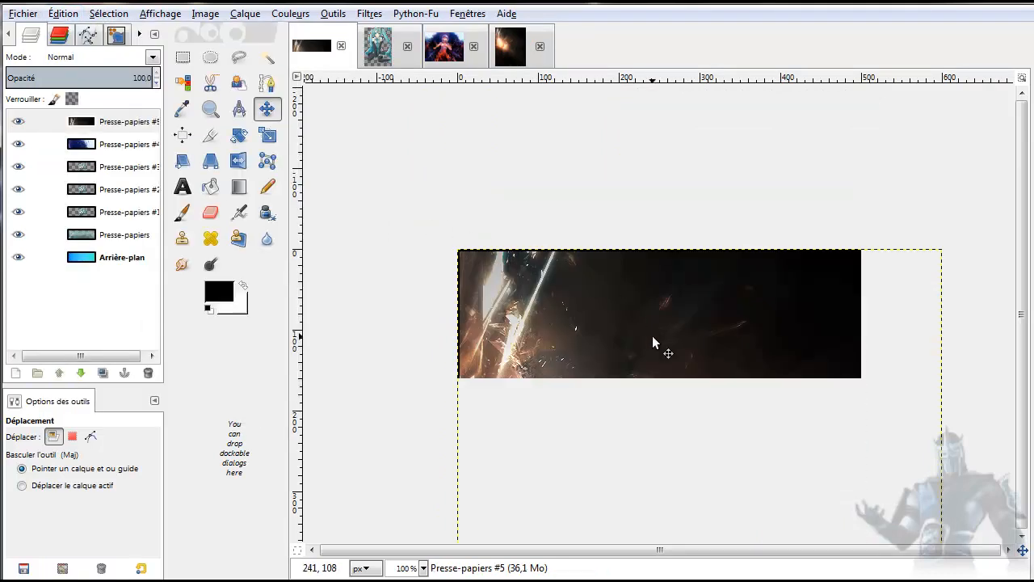
left_click_drag(638, 341, 610, 185)
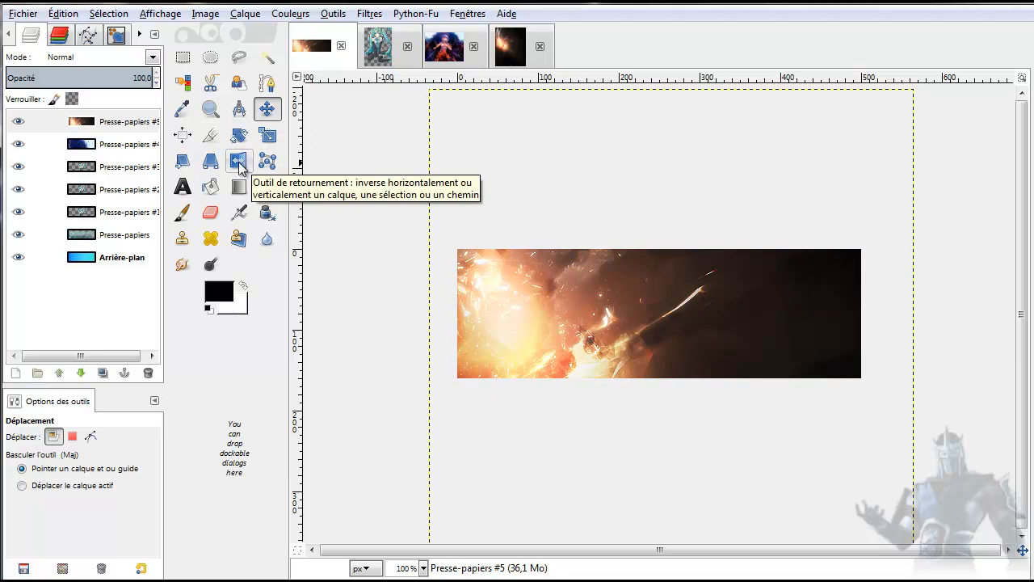
Step: Flip the fiery c4d layer horizontally and set its blend mode to Superposer
left_click(240, 162)
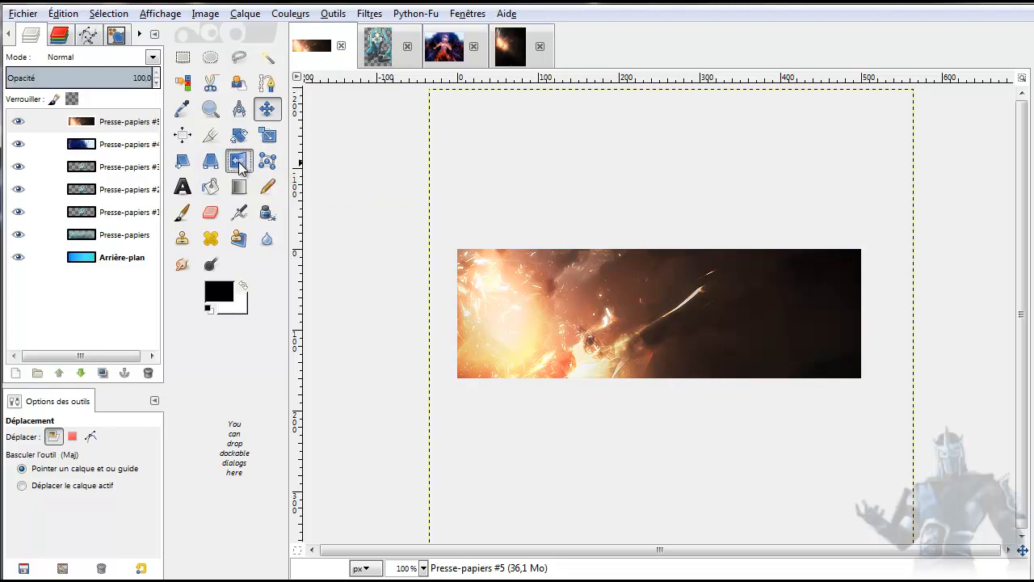
left_click(689, 358)
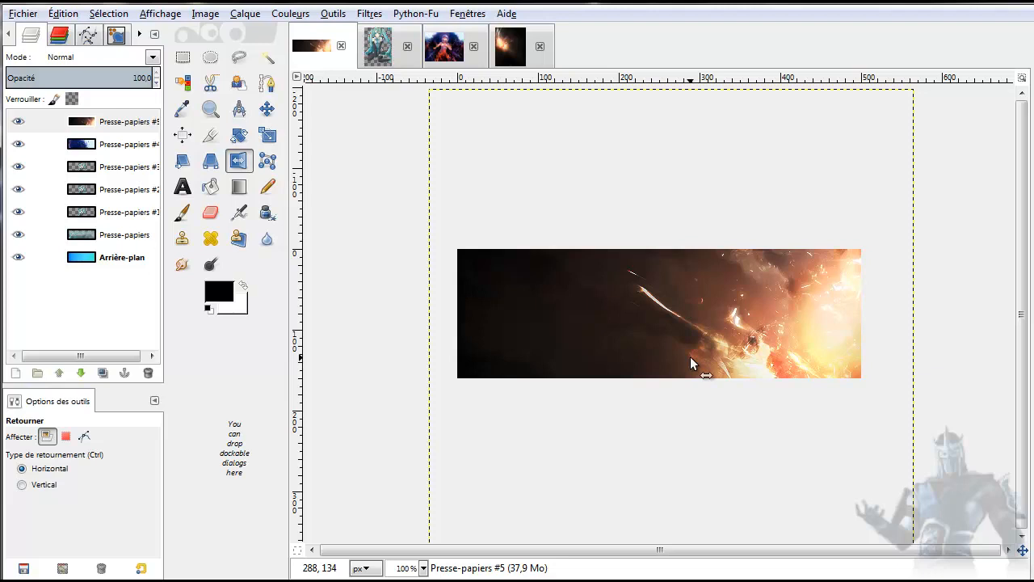
left_click(152, 58)
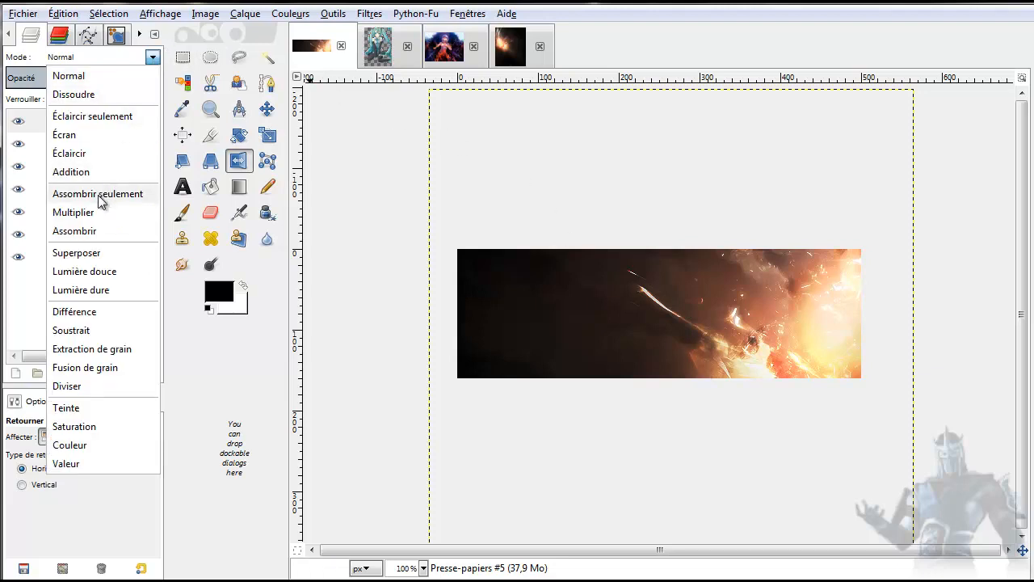
left_click(76, 253)
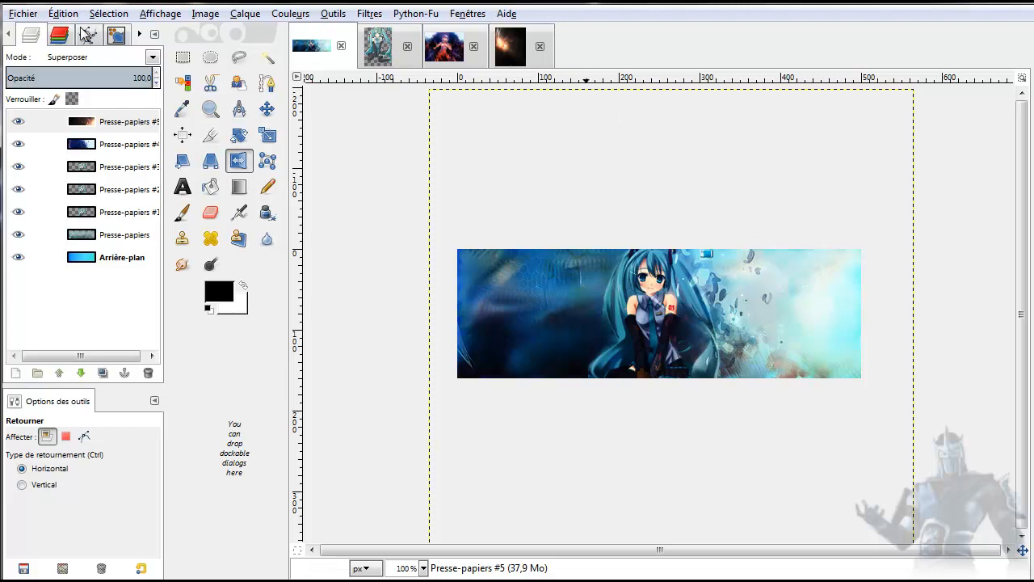
Step: Open the image c4d2.jpg from the signature Vocaloid Miku folder
left_click(63, 14)
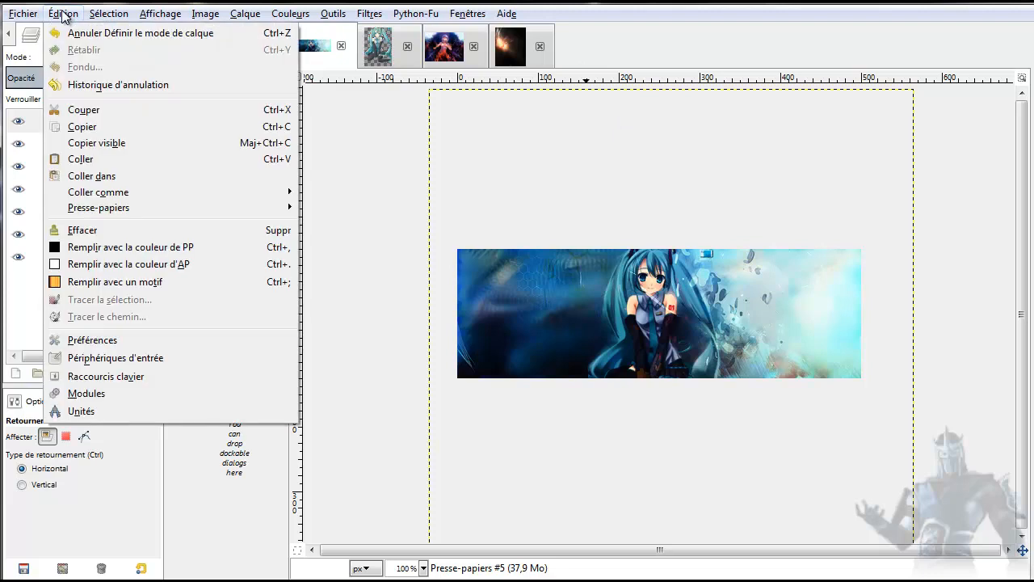
mouse_move(18, 13)
left_click(39, 68)
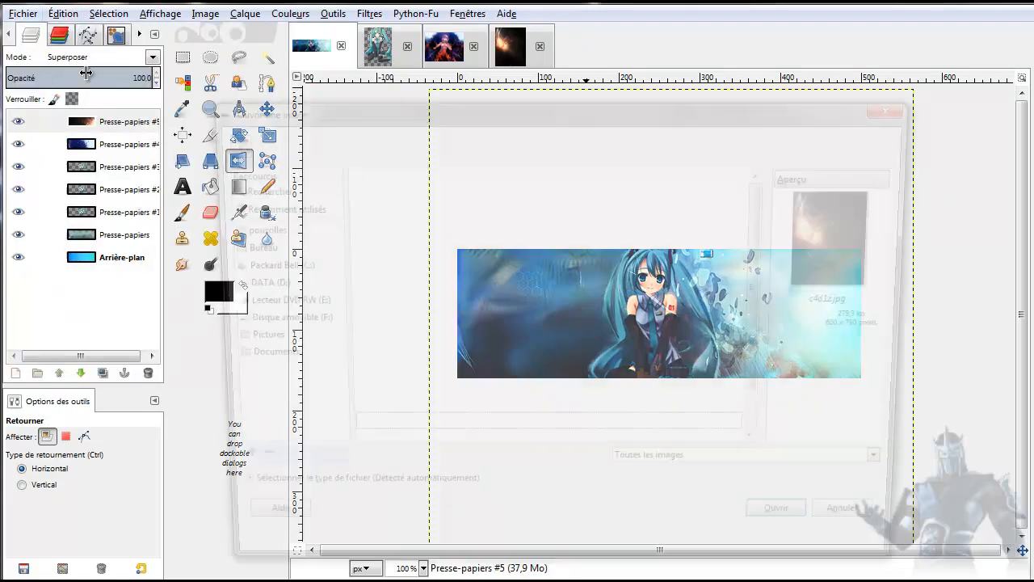
left_click(366, 437)
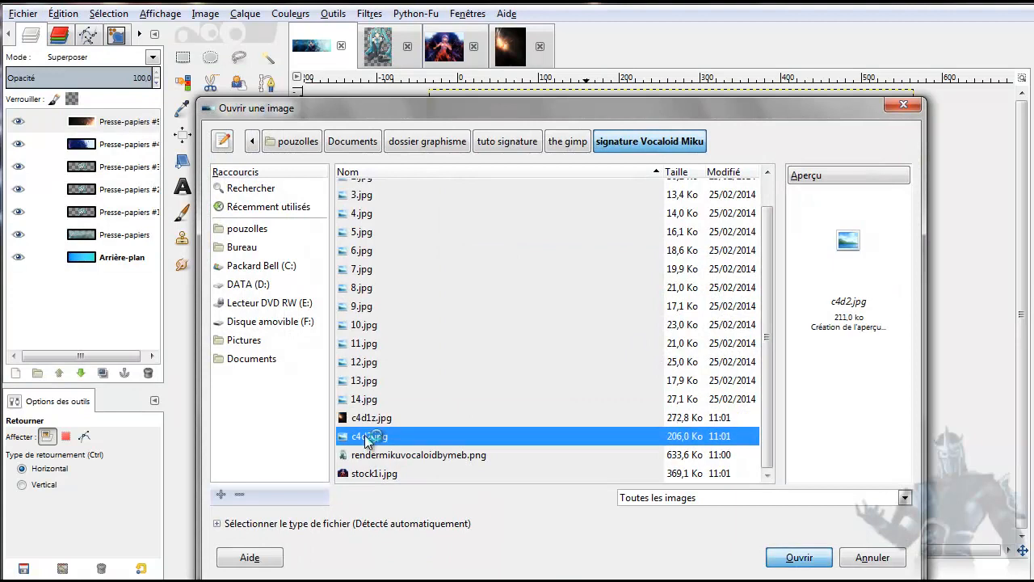
double_click(366, 437)
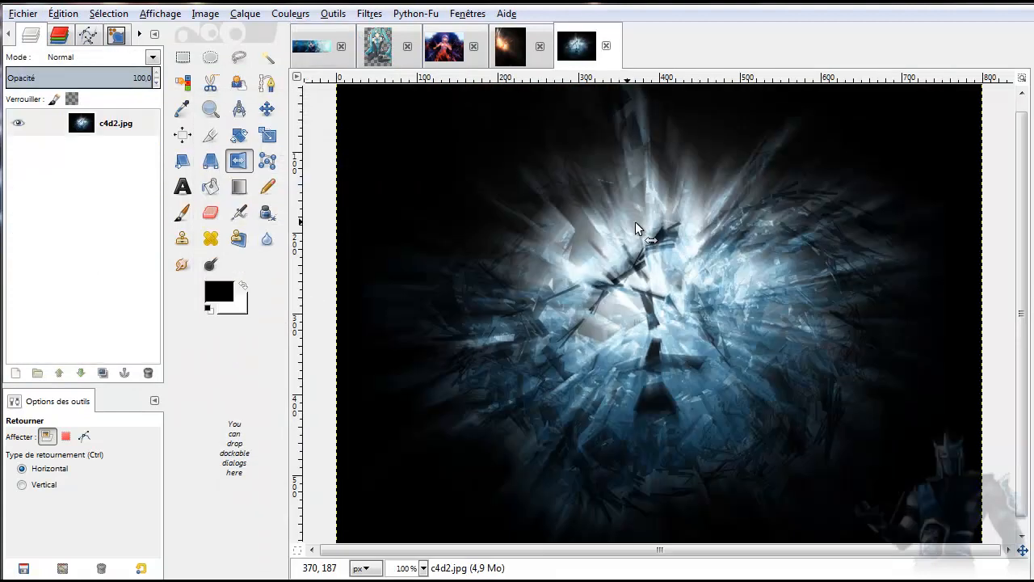
Step: Copy c4d2.jpg into the signature as a new layer and move it up and left so the light burst sits mid-banner
left_click(66, 15)
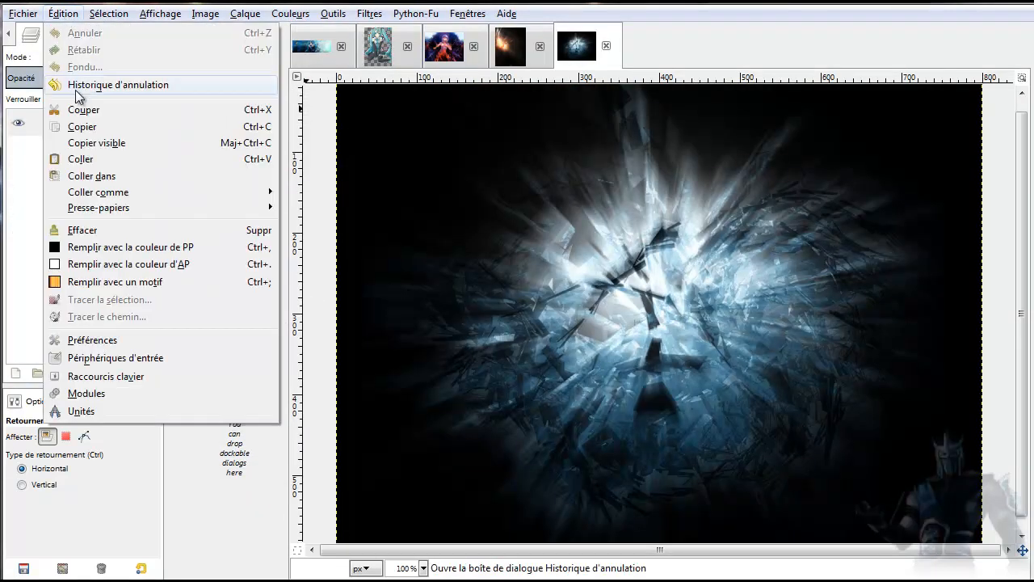
left_click(81, 127)
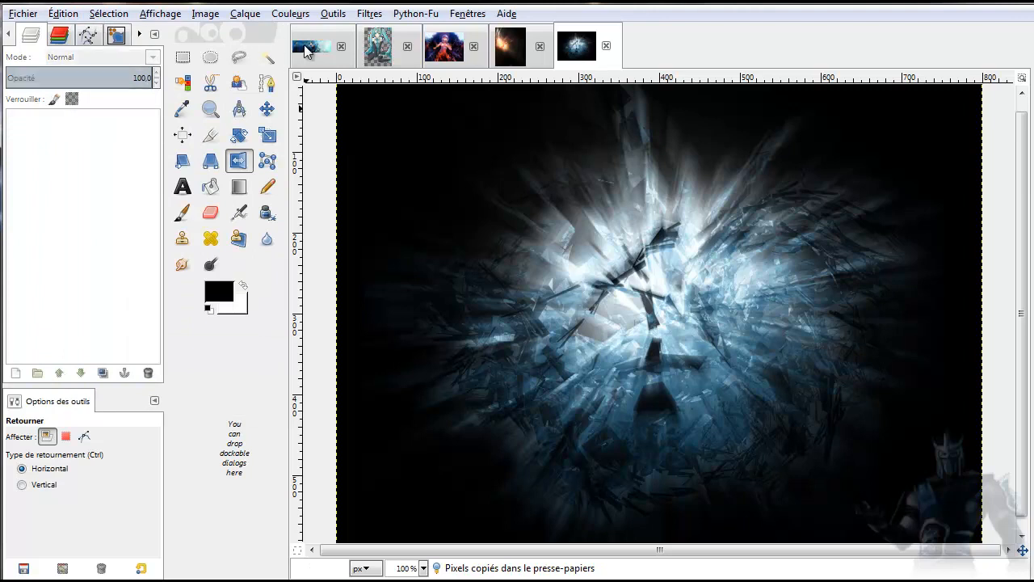
left_click(307, 51)
left_click(63, 14)
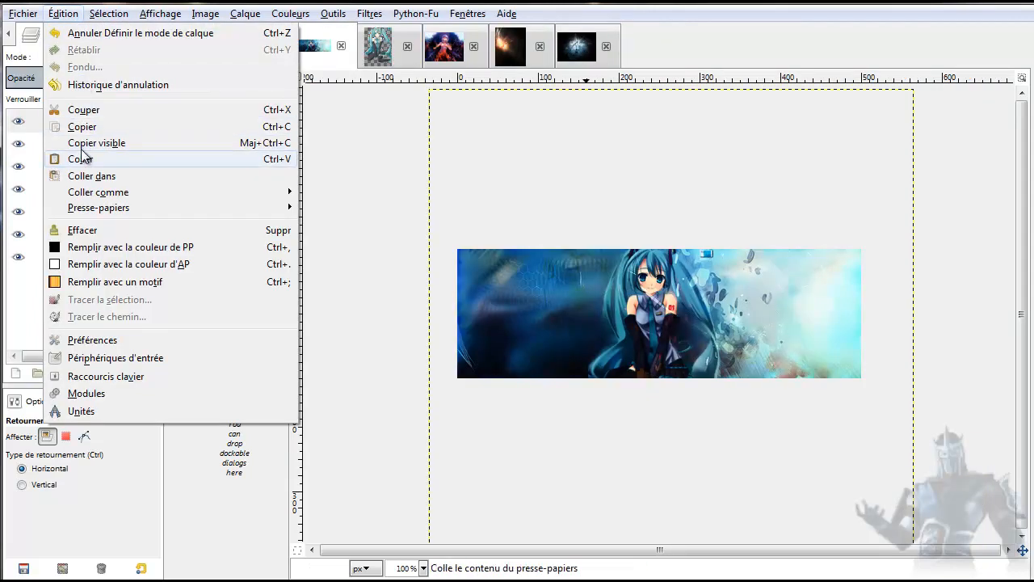
mouse_move(266, 194)
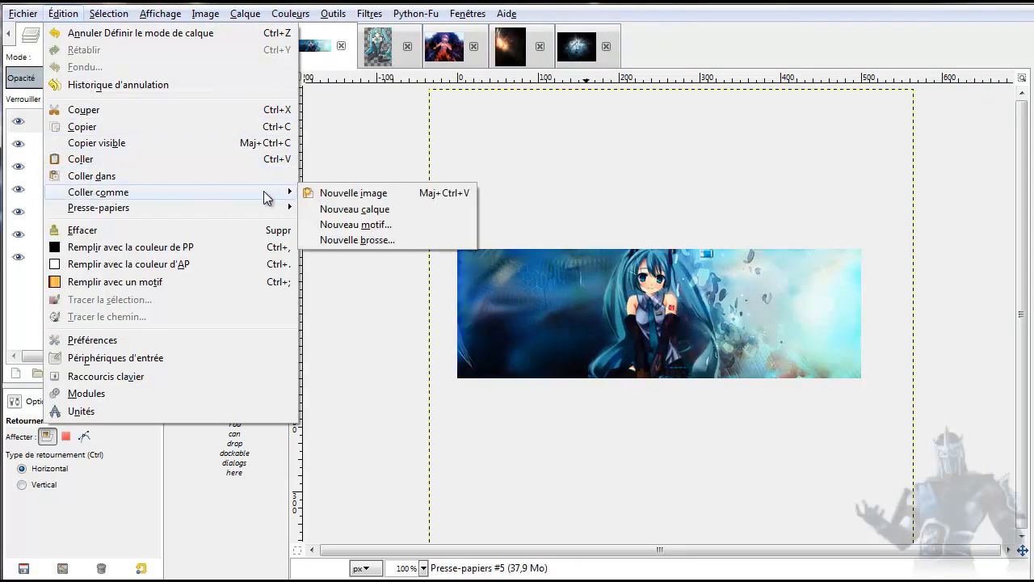
left_click(367, 209)
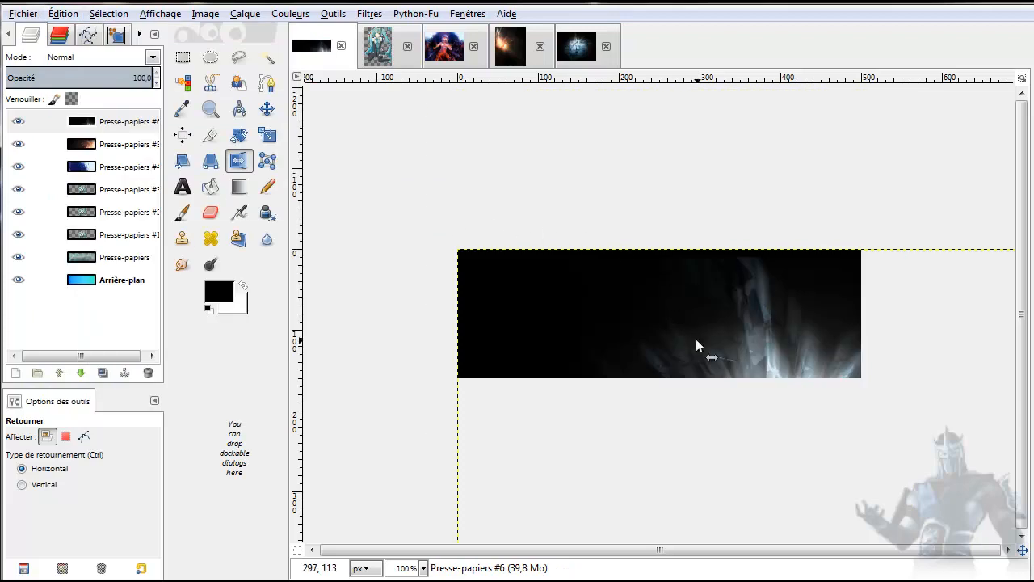
left_click(267, 108)
left_click_drag(718, 364, 619, 280)
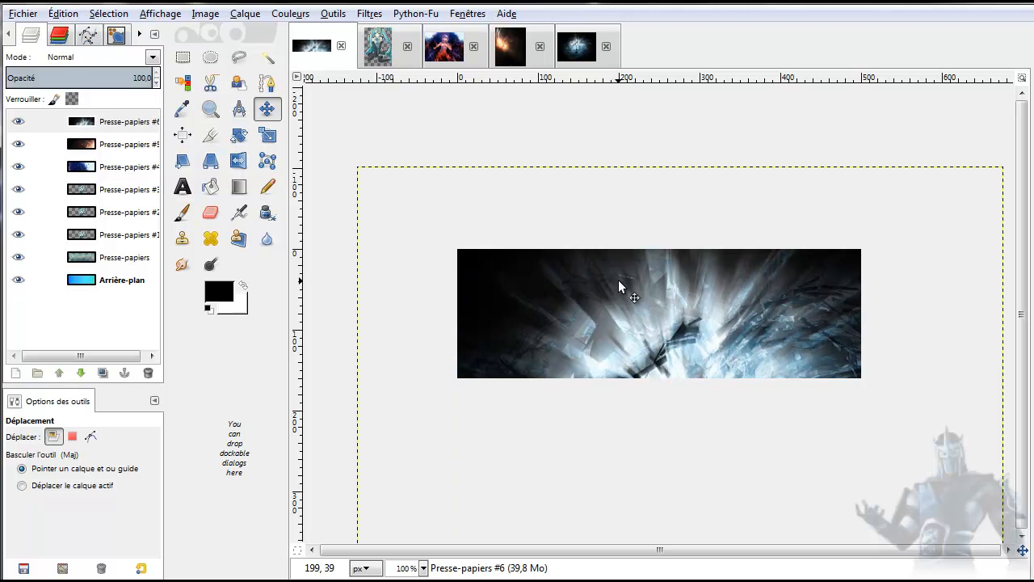
Step: Set the blend mode of the c4d2 light-burst layer to Superposer
left_click(148, 58)
left_click(87, 257)
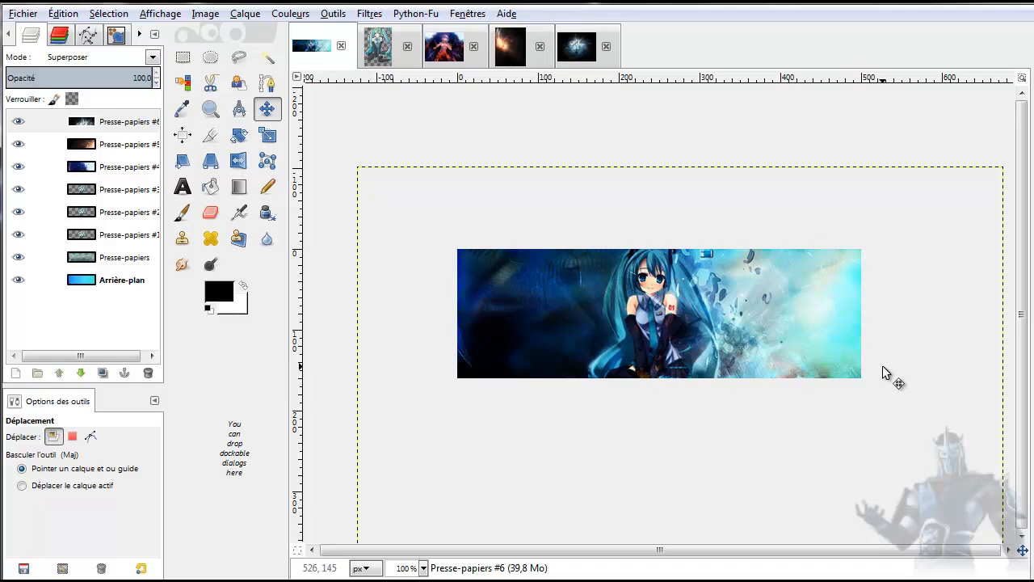
Step: Copy stock1i.jpg into the signature as a new layer and move it slightly left and up over the banner
left_click(24, 15)
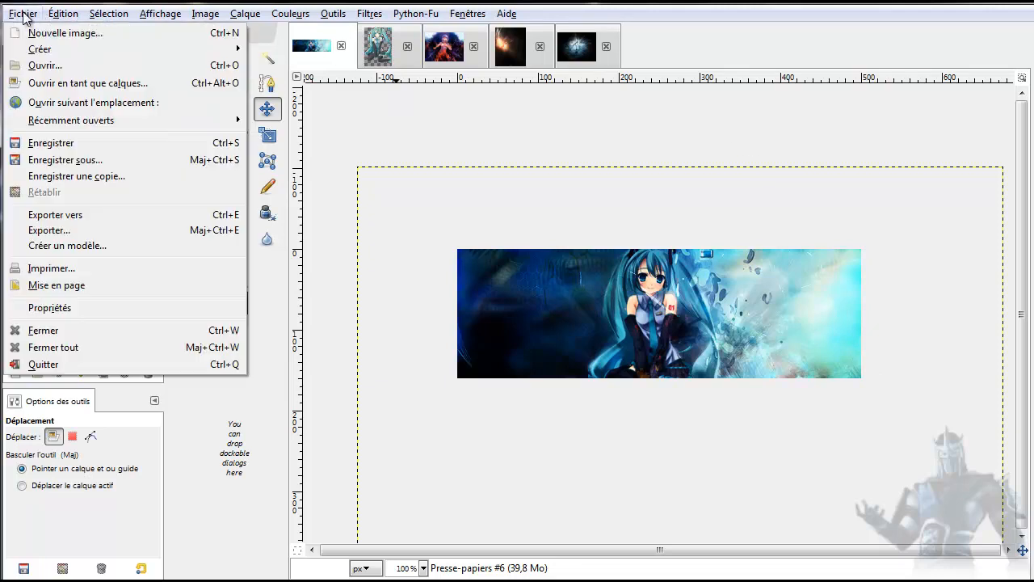
mouse_move(63, 14)
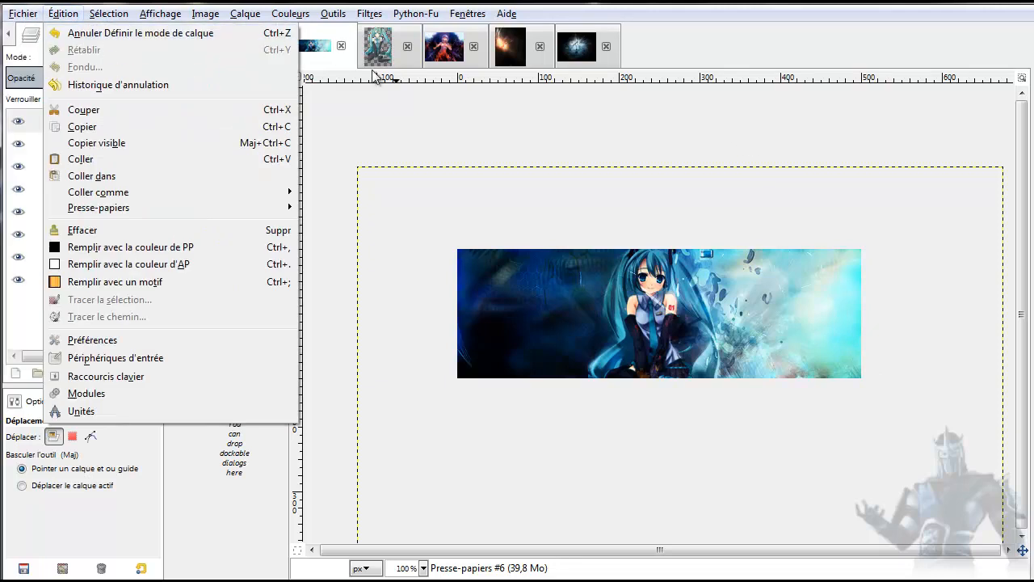
left_click(576, 56)
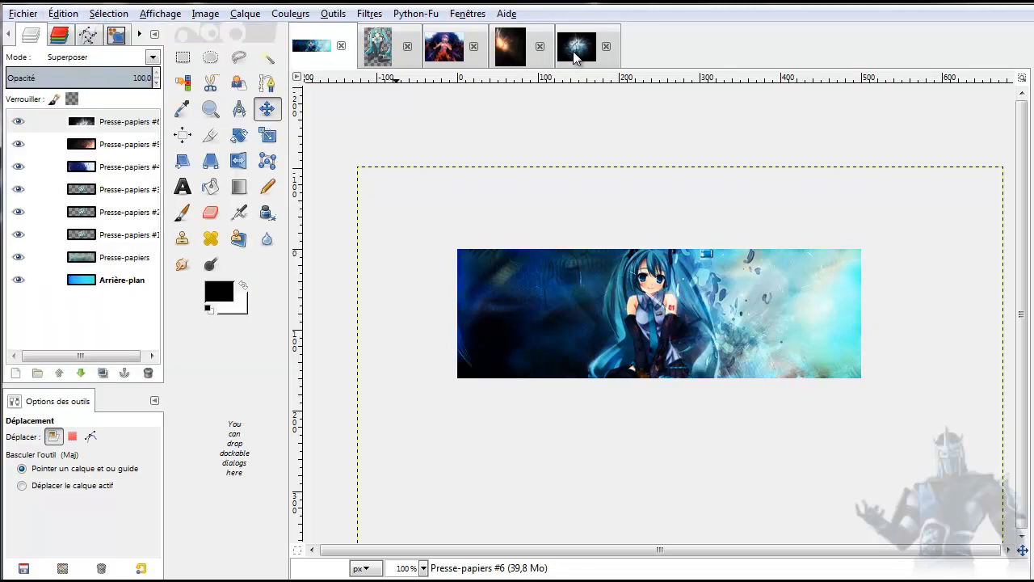
left_click(455, 49)
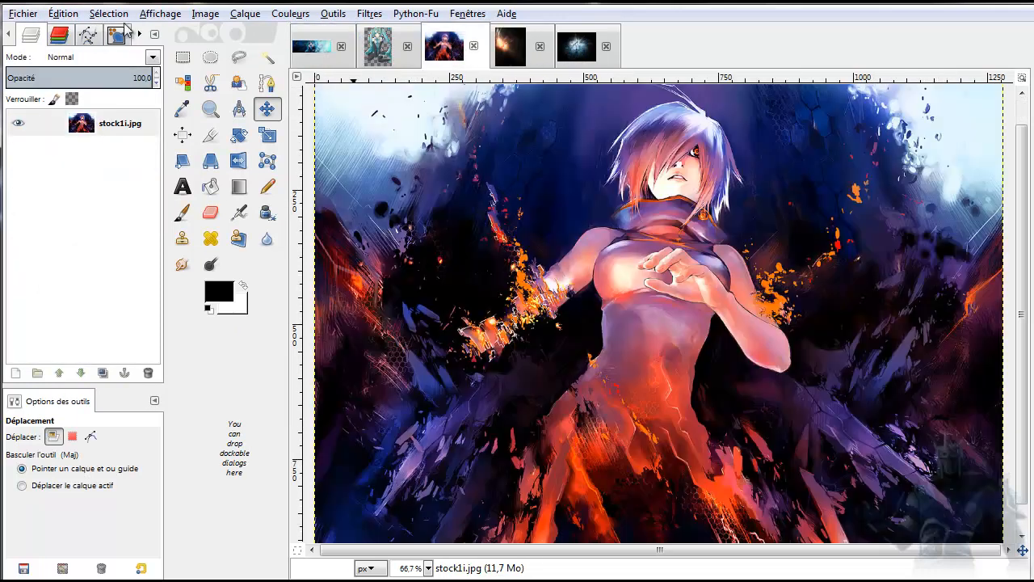
left_click(66, 14)
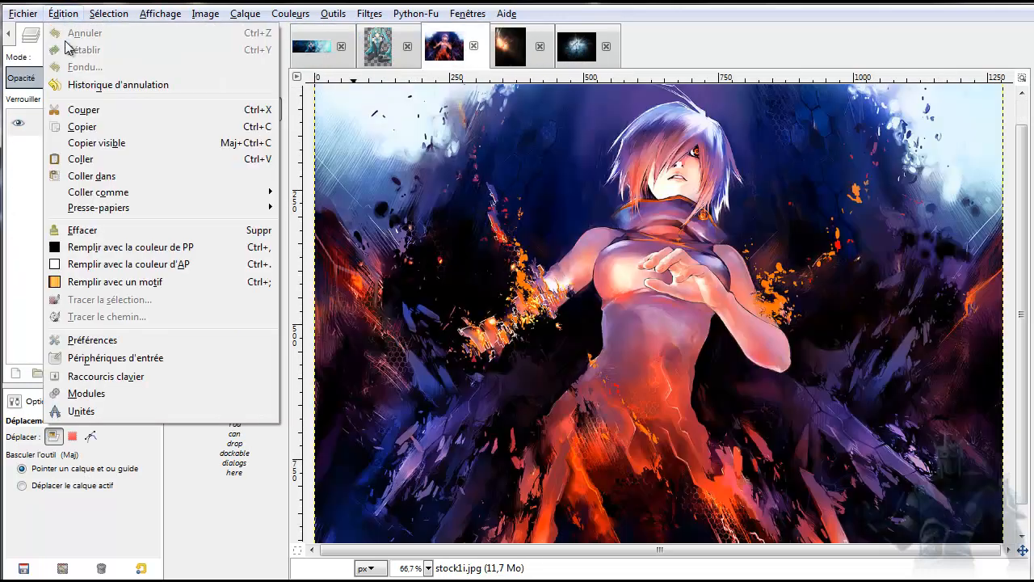
left_click(81, 133)
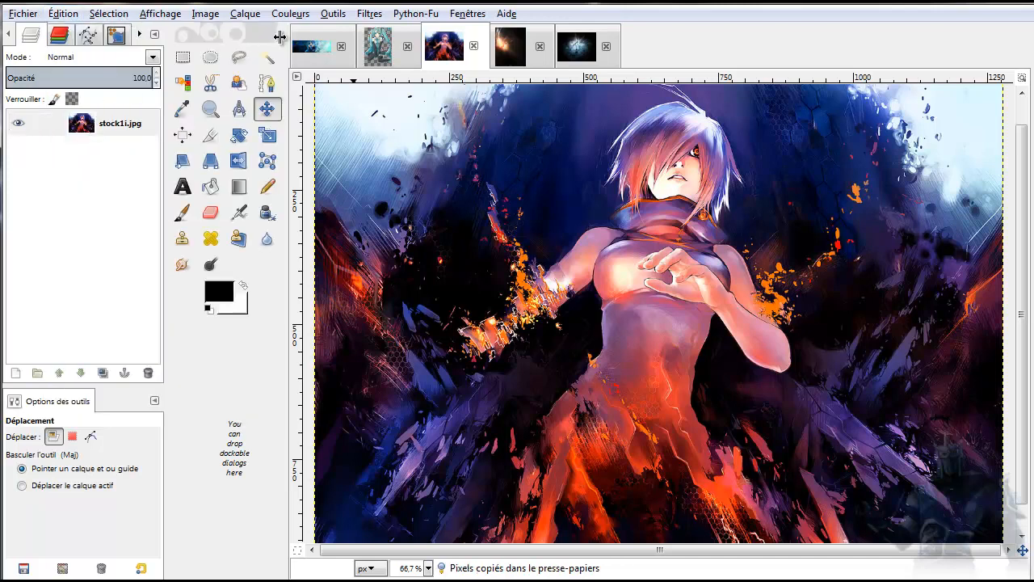
left_click(322, 49)
left_click(75, 15)
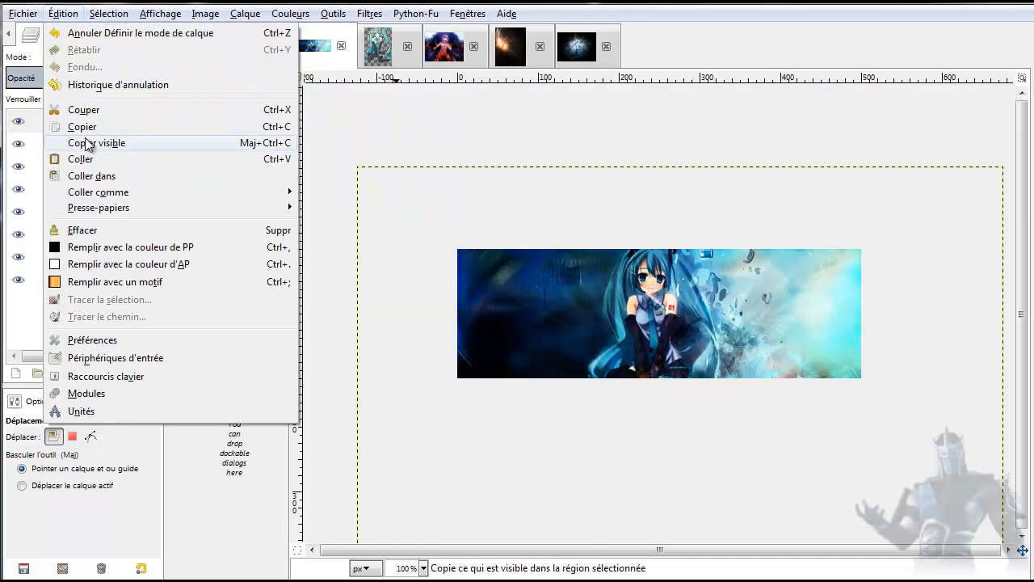
mouse_move(161, 192)
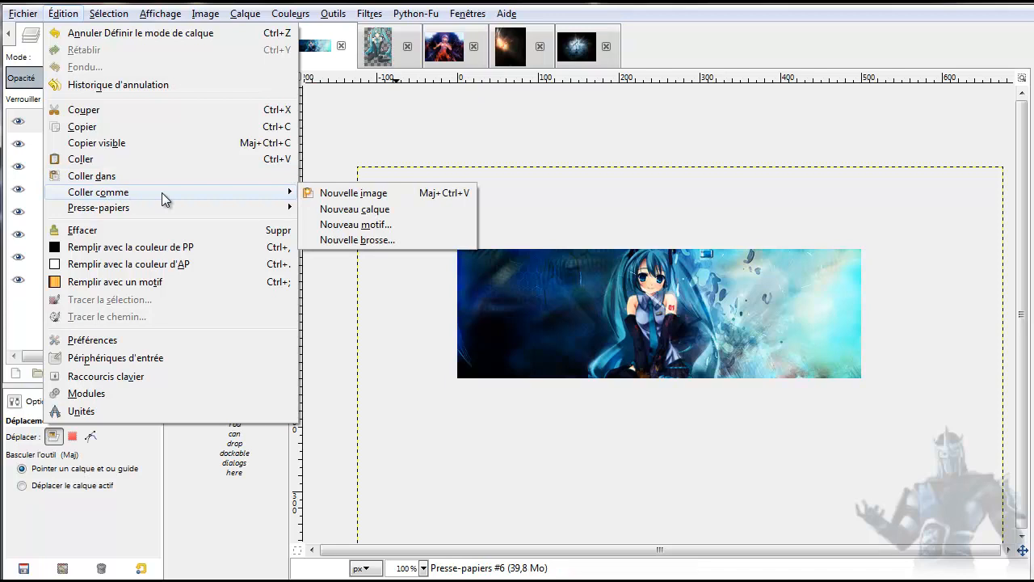
left_click(366, 212)
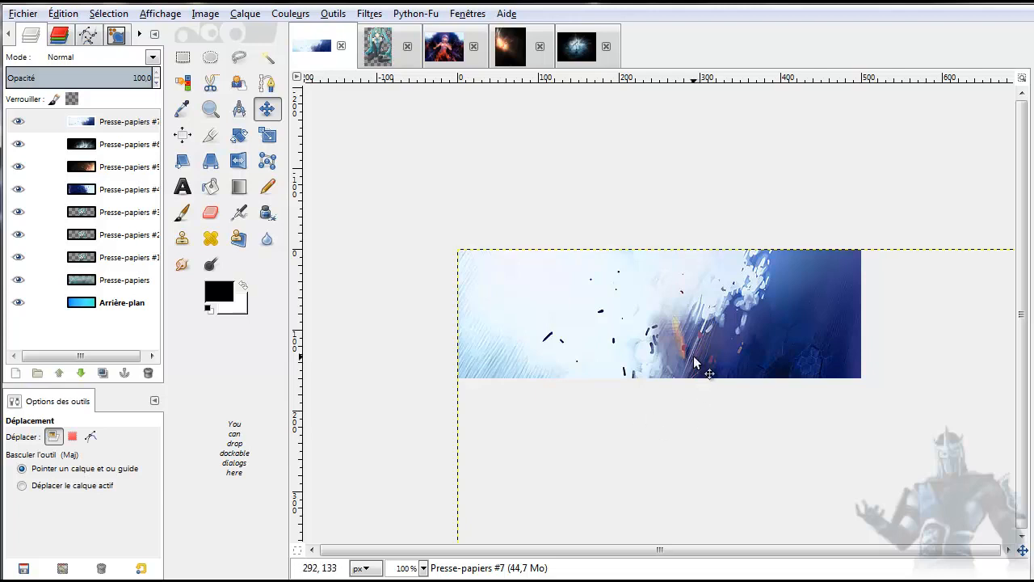
left_click_drag(694, 360, 649, 347)
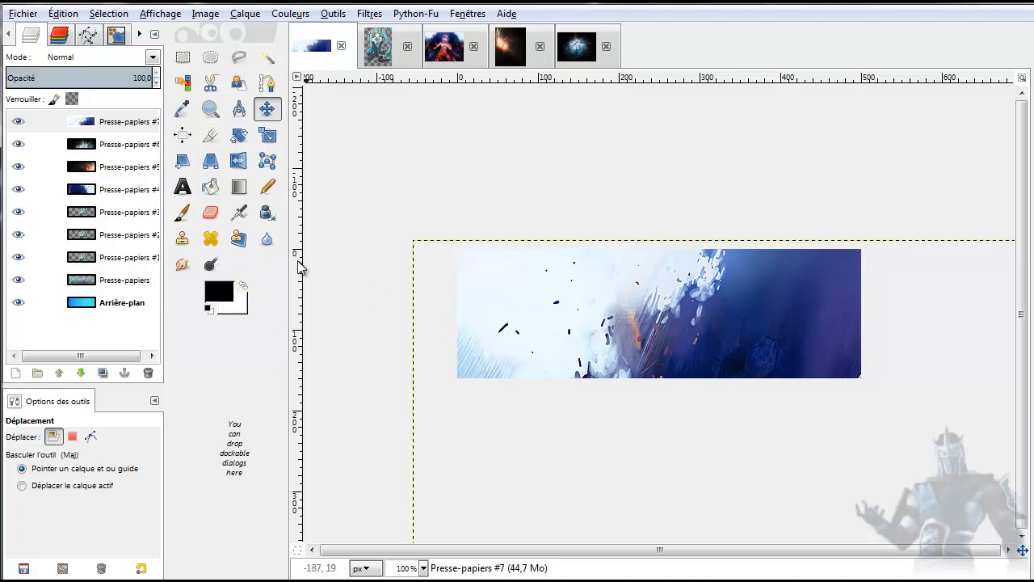
Step: Set the new stock layer's blend mode to Superposer and its opacity to 69.2
left_click(152, 57)
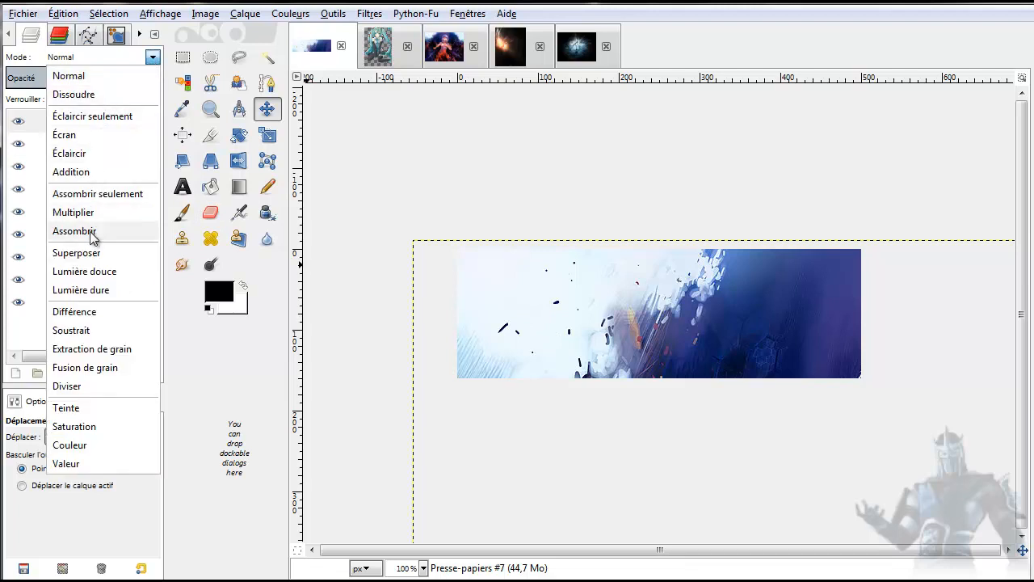
left_click(91, 254)
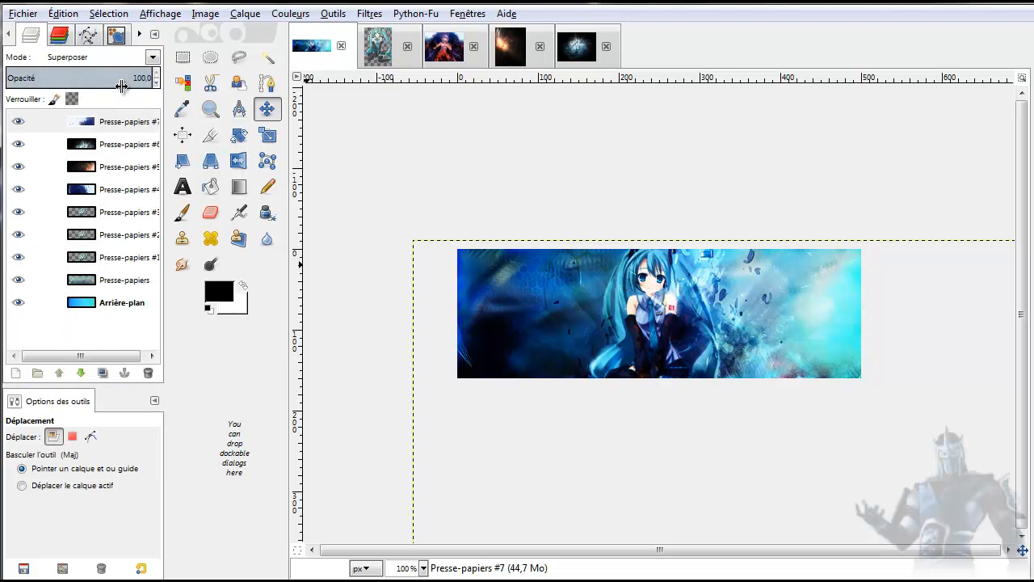
left_click_drag(118, 82, 107, 80)
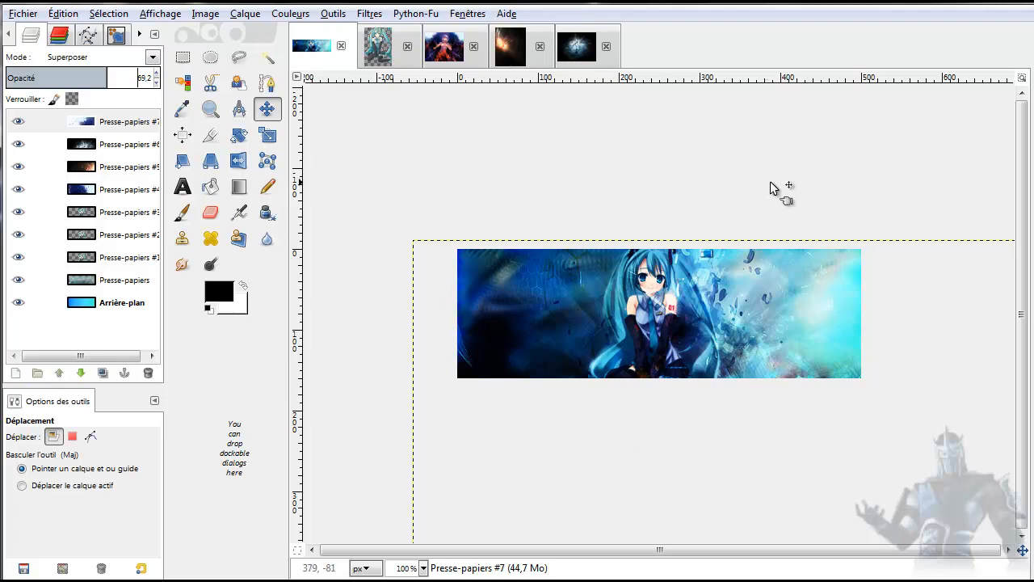
Step: Enlarge the signature to 150 % and examine how the effect layers blend across the whole banner
left_click(425, 569)
left_click(420, 581)
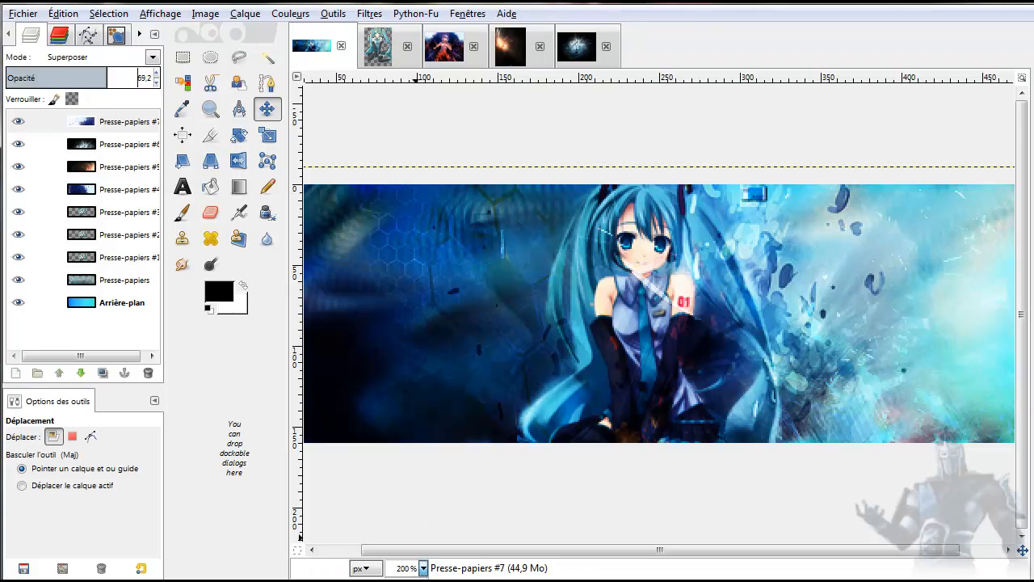
key("1")
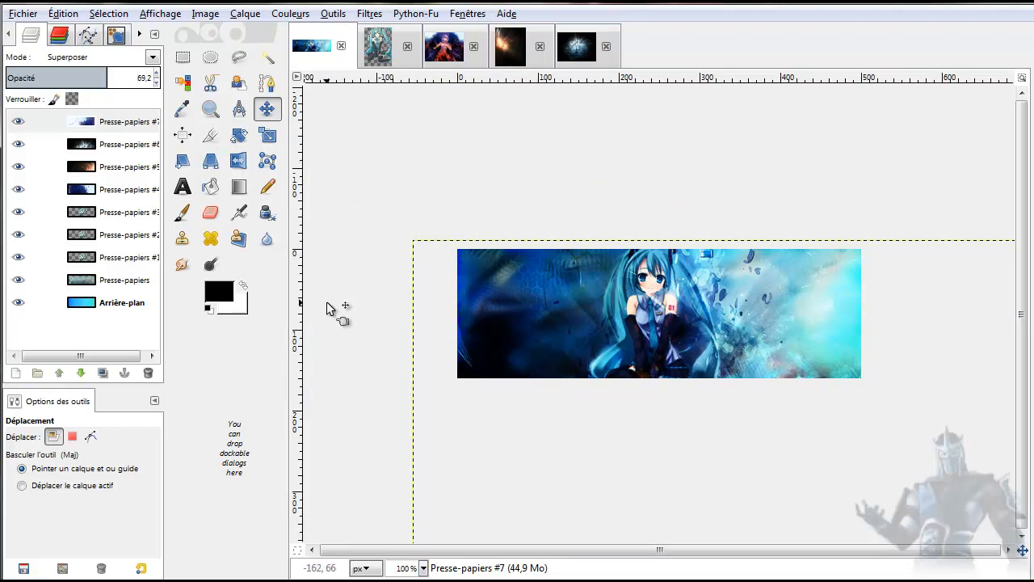
left_click(211, 109)
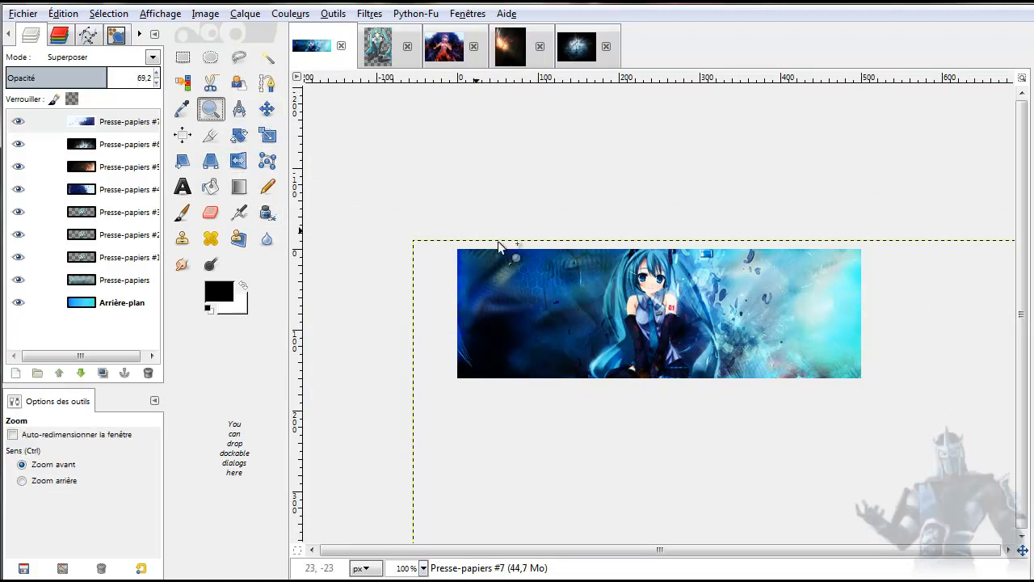
left_click(554, 272)
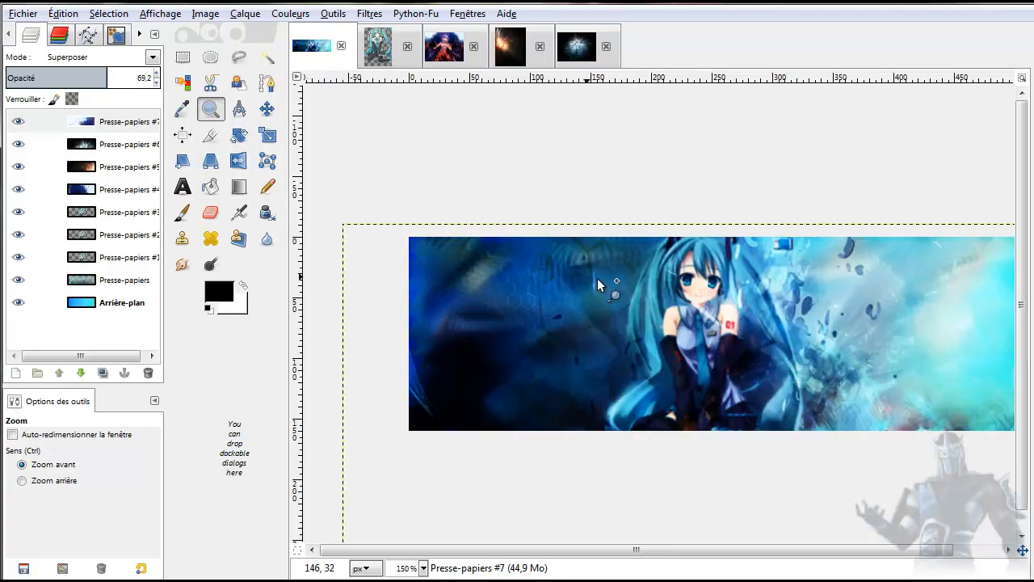
left_click_drag(670, 554, 682, 555)
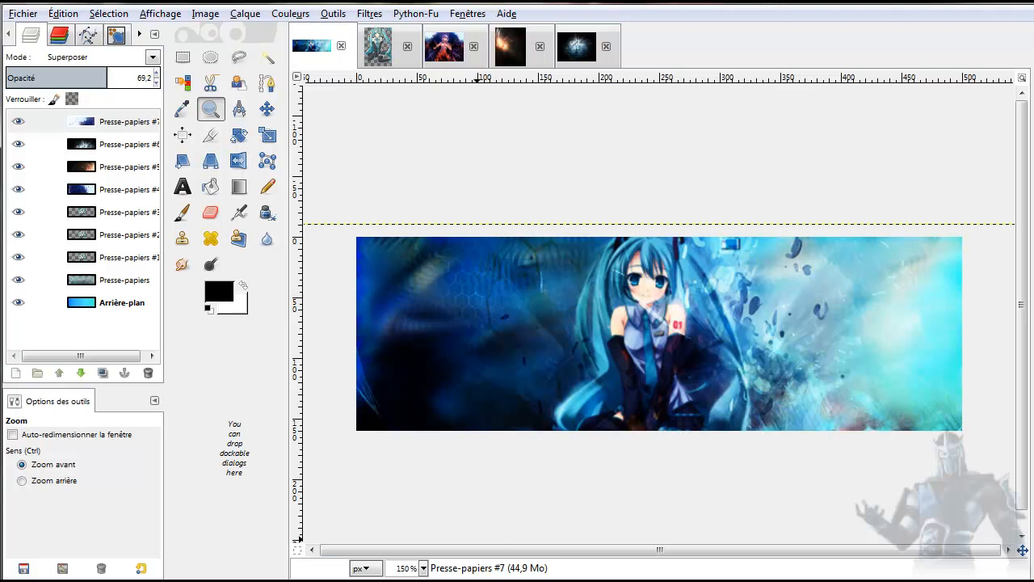
Step: Switch to the file explorer and examine the finished egyptienne image in the signature egyptienne folder at several magnifications
left_click(187, 544)
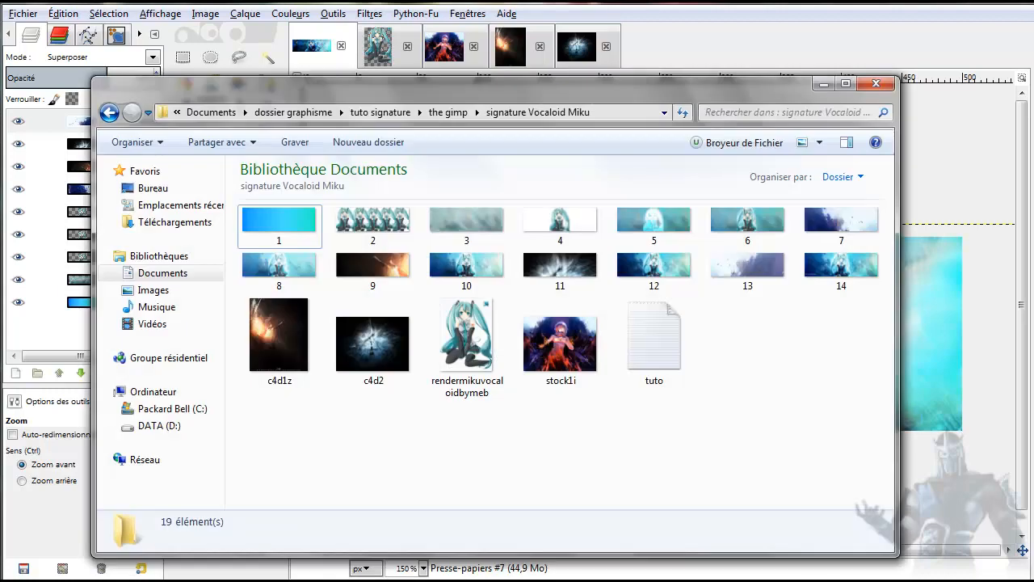
left_click(450, 112)
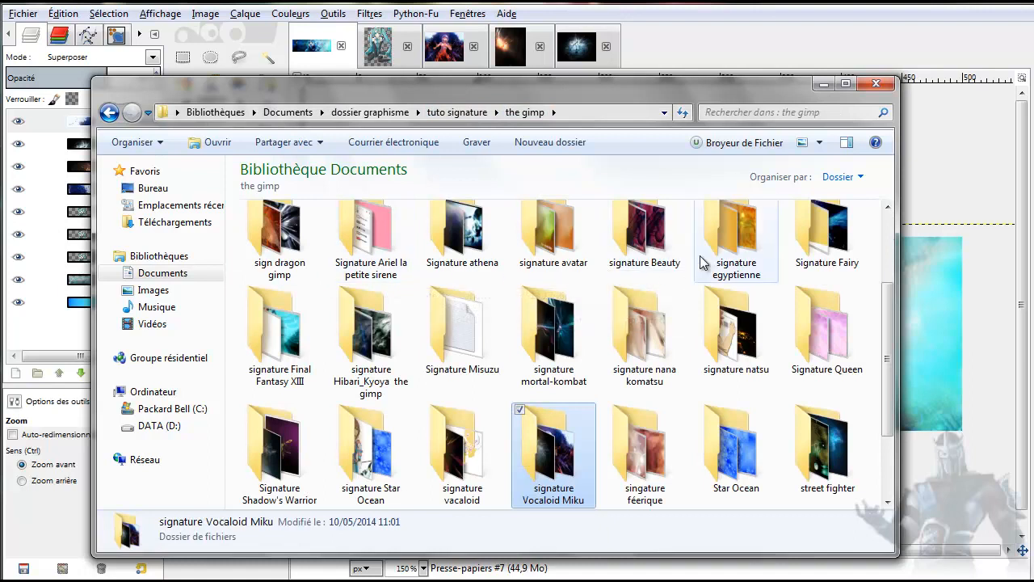
double_click(721, 235)
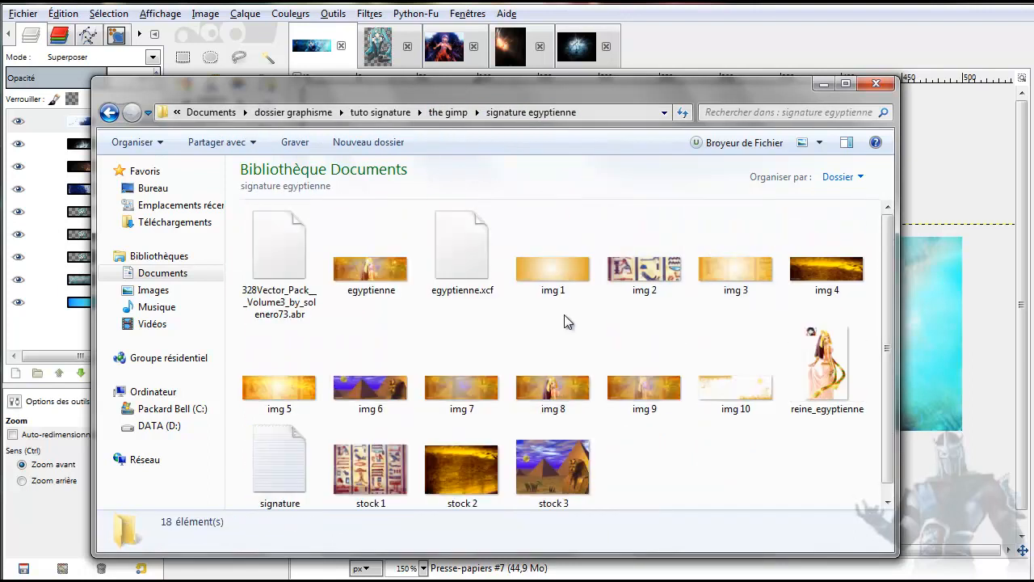
scroll(708, 462, "down", 1)
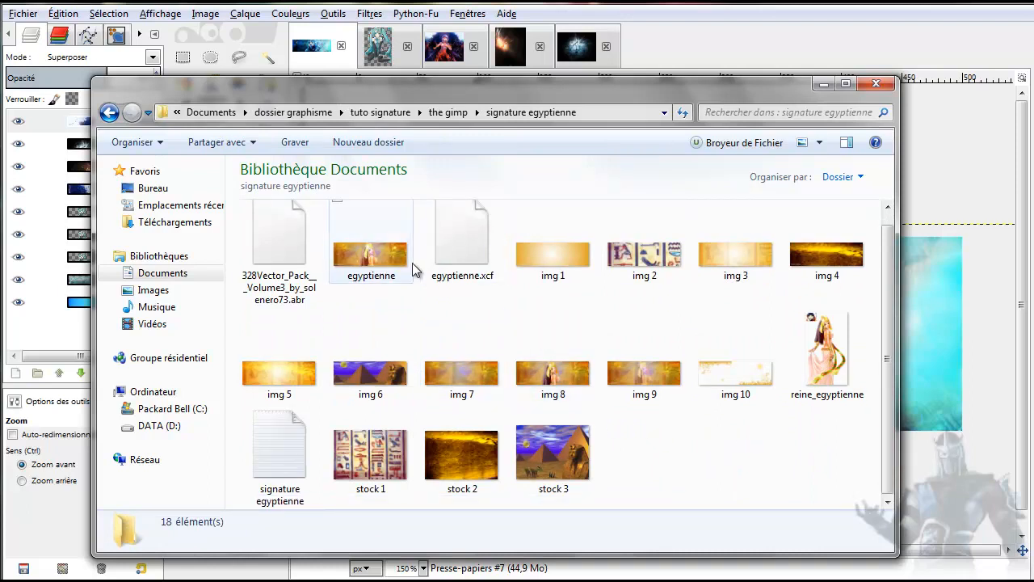
left_click(383, 254)
double_click(383, 257)
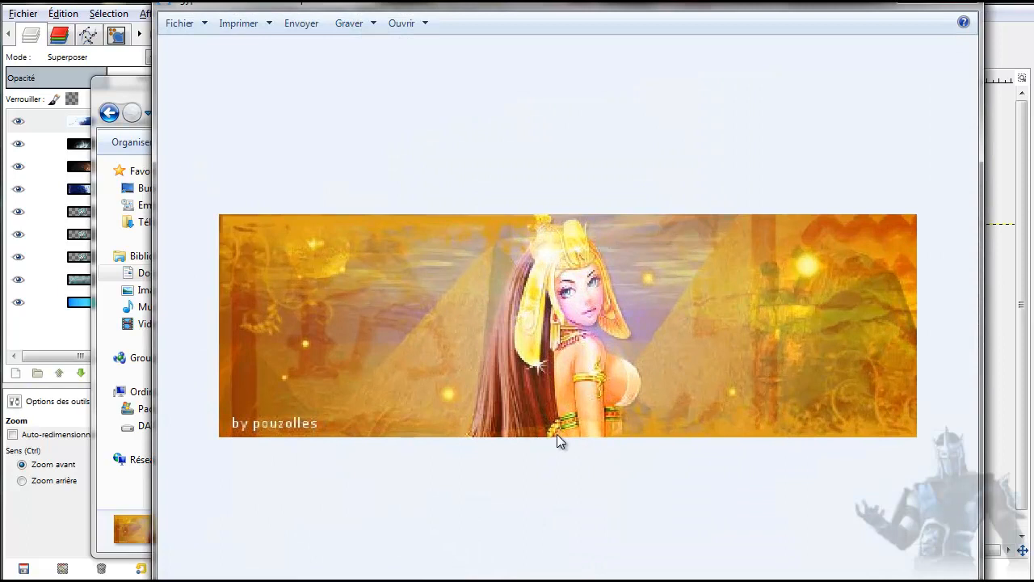
scroll(558, 437, "down", 1)
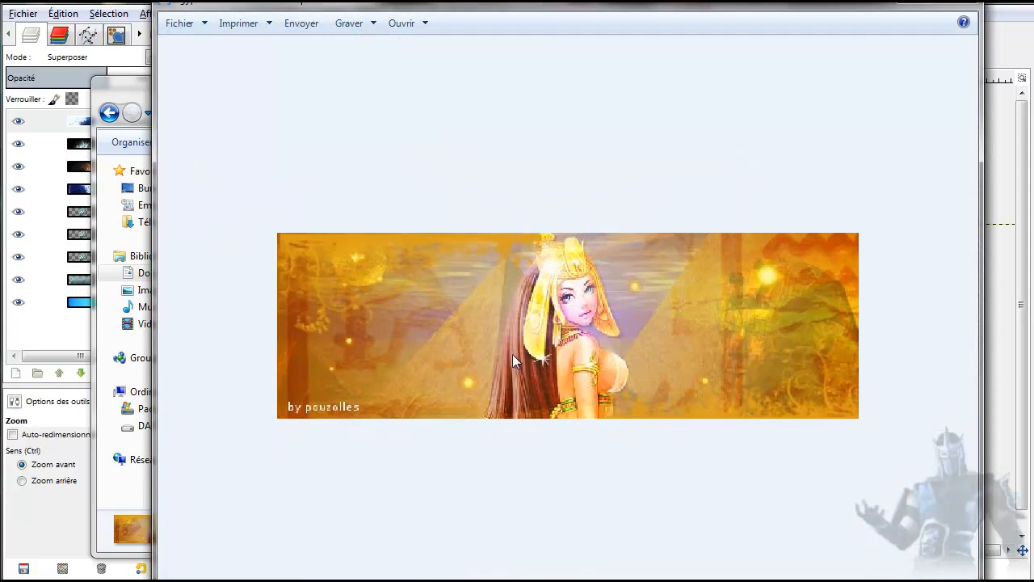
scroll(590, 366, "up", 4)
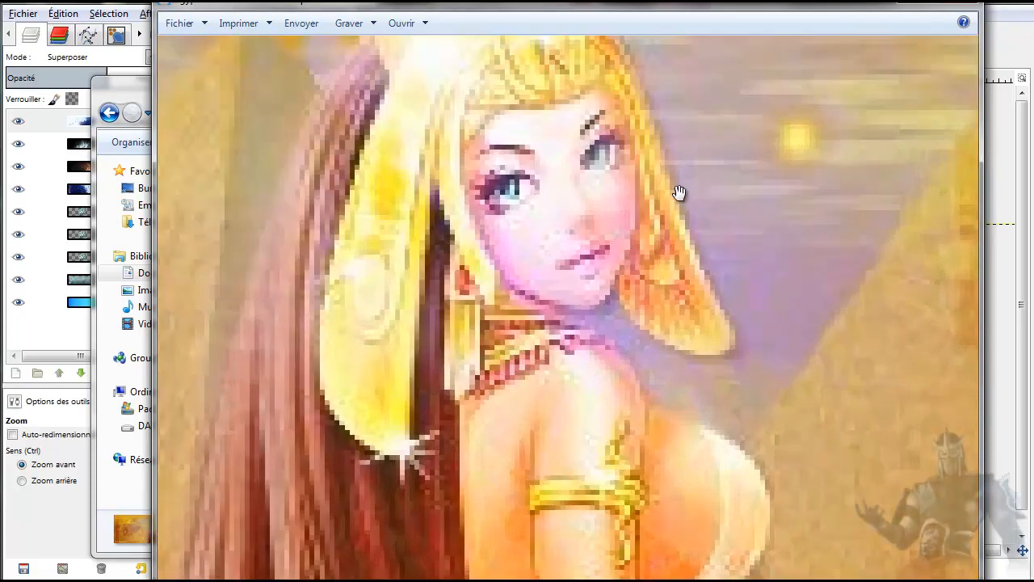
scroll(646, 242, "down", 3)
scroll(611, 296, "down", 2)
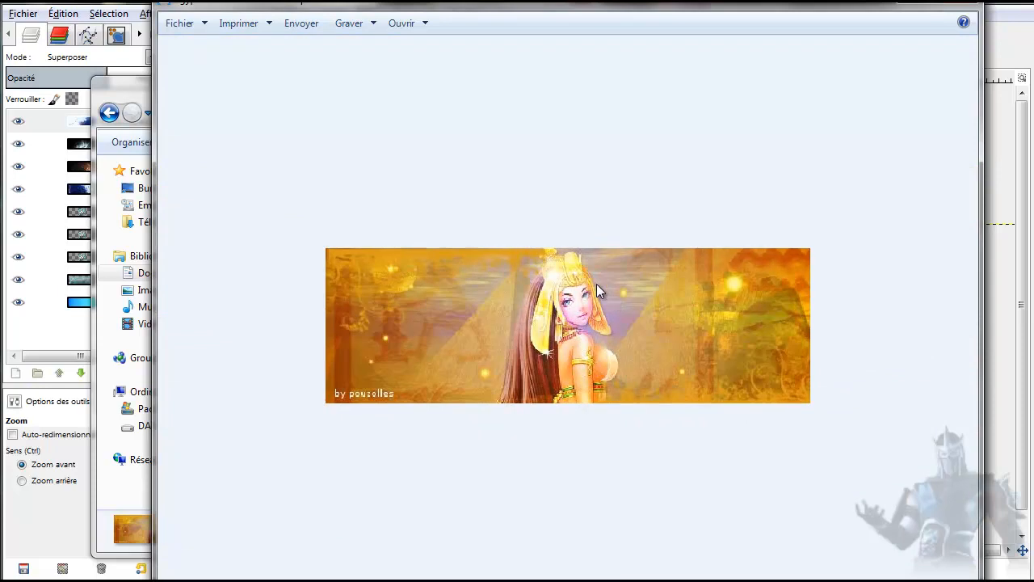
left_click(966, 6)
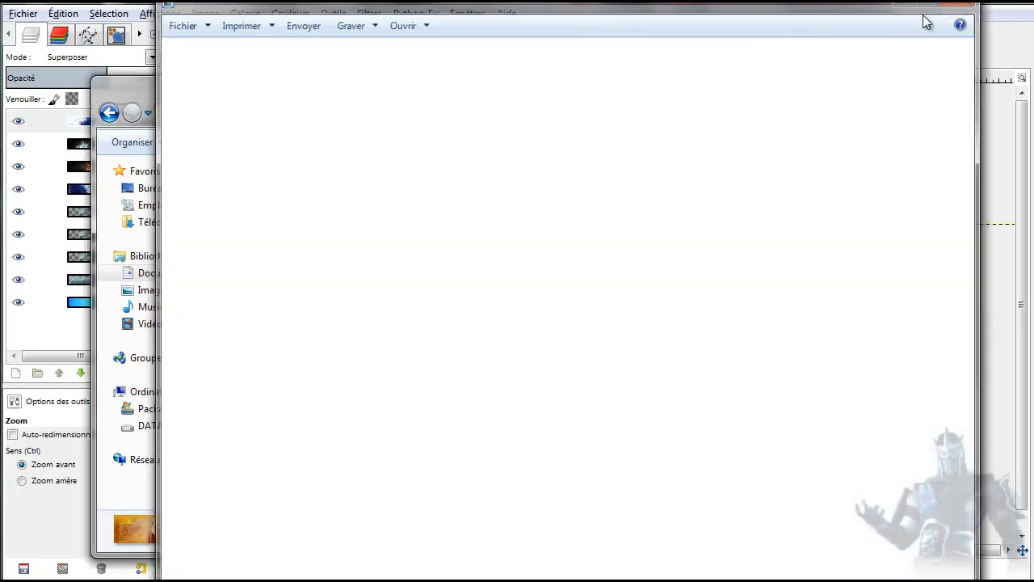
Step: View image 16 from the signature Hibari_Kyoya the gimp folder as a reference, and return to the Miku signature
left_click(109, 112)
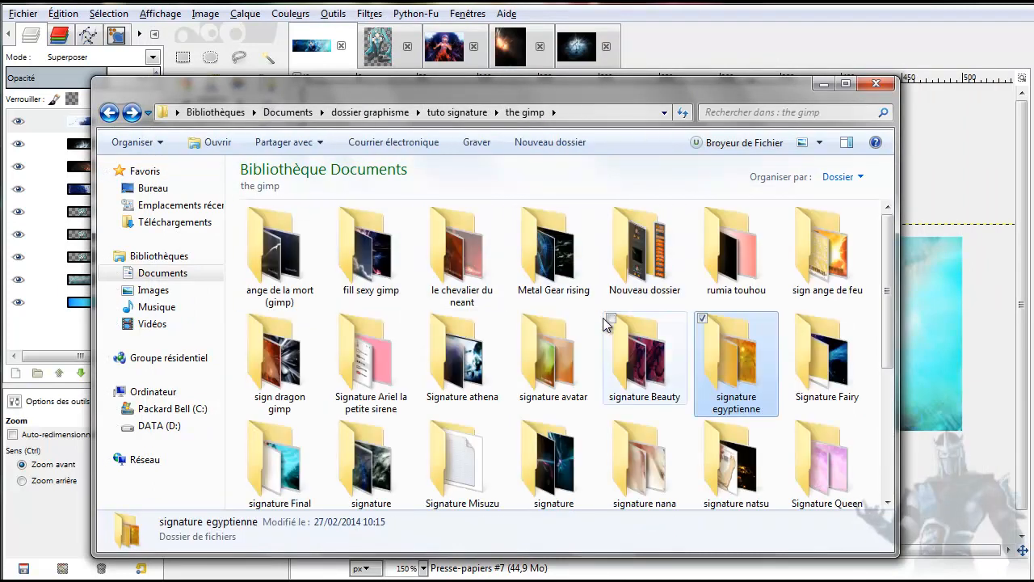
scroll(596, 308, "down", 1)
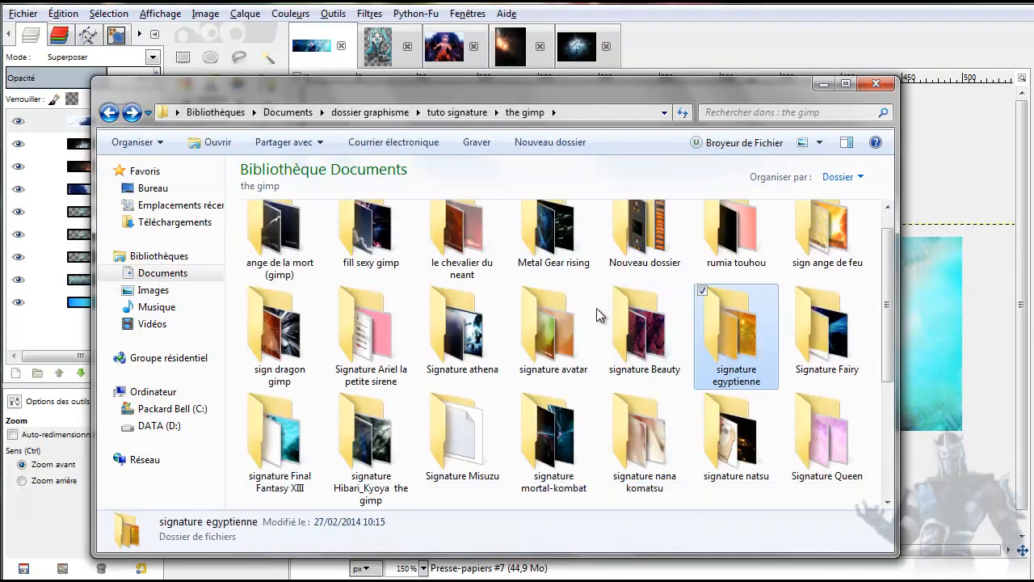
scroll(596, 308, "down", 3)
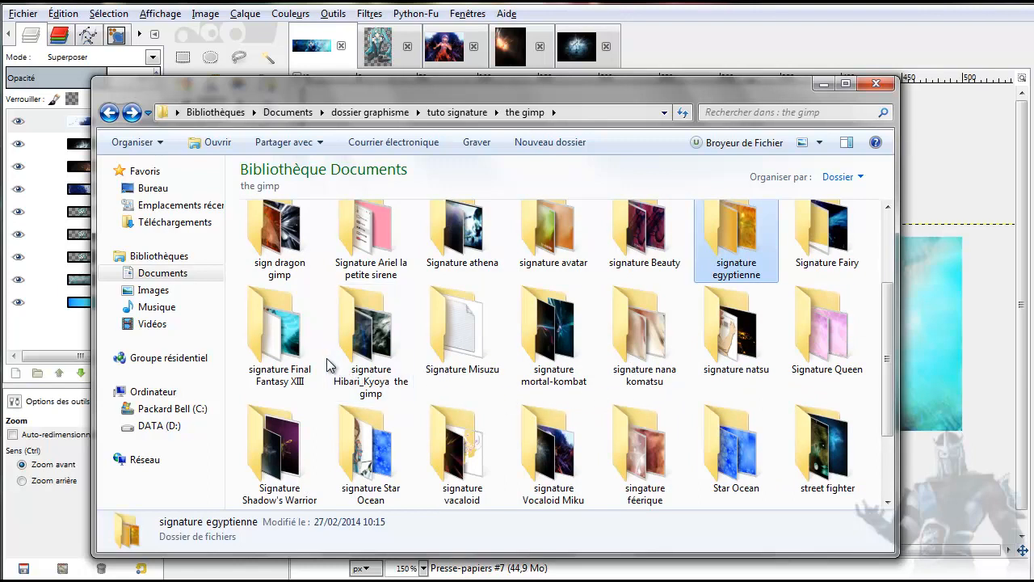
left_click(377, 348)
double_click(377, 348)
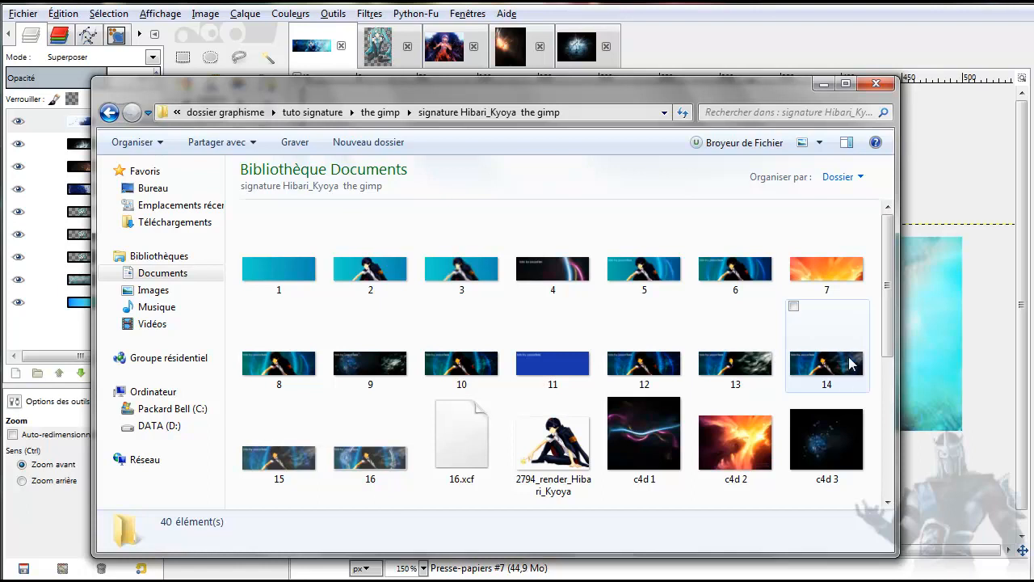
double_click(373, 456)
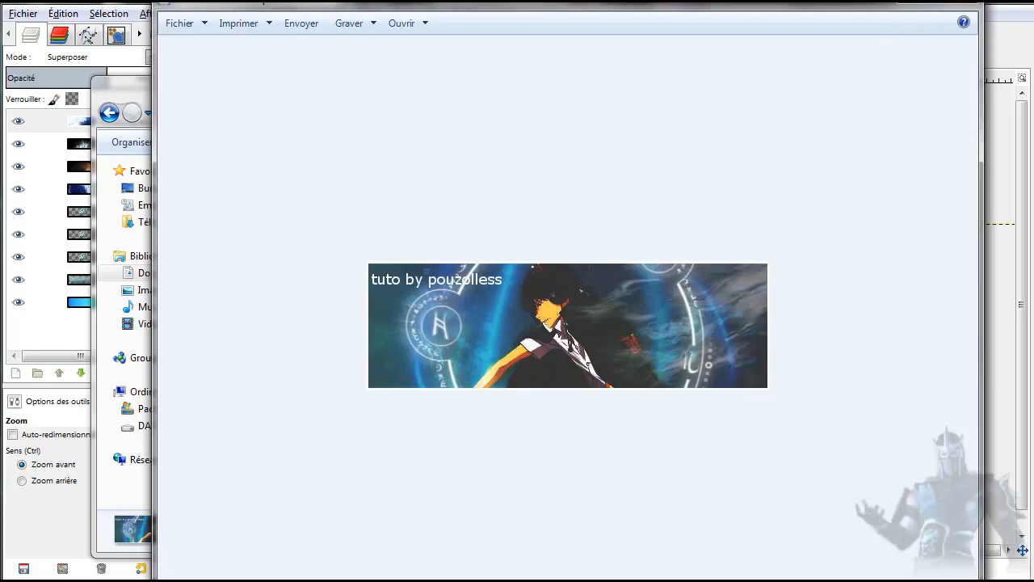
left_click(966, 5)
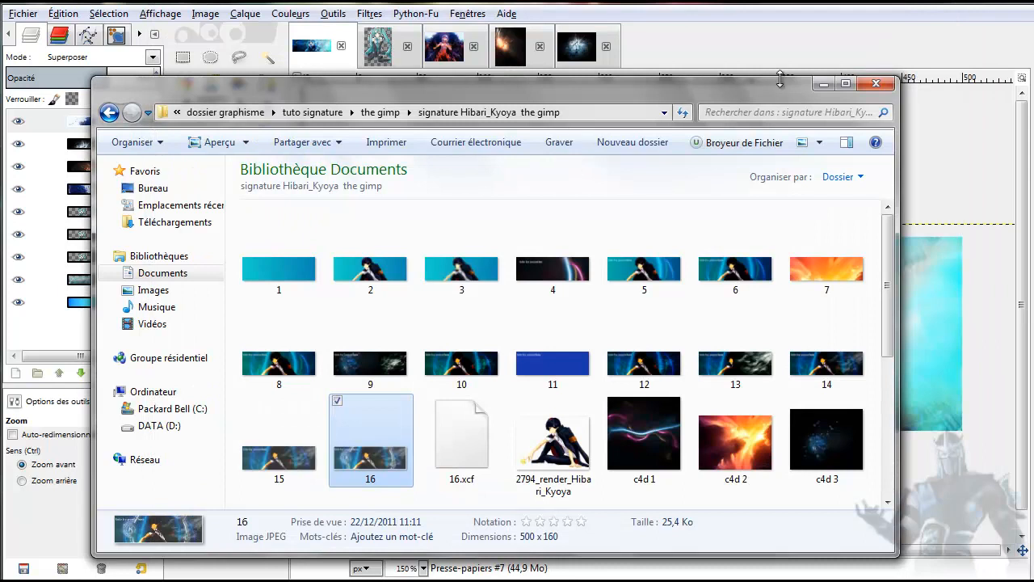
left_click(879, 84)
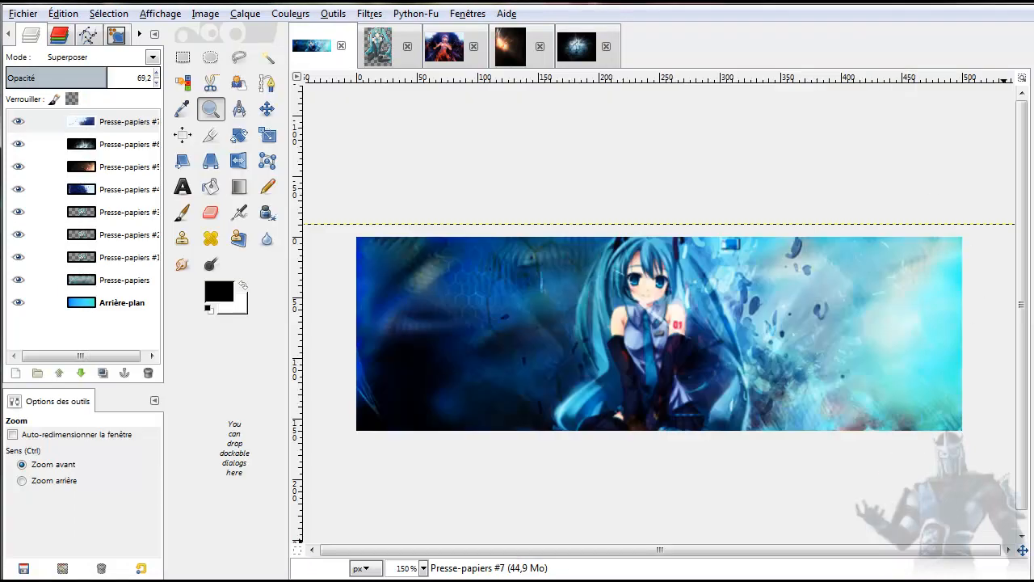